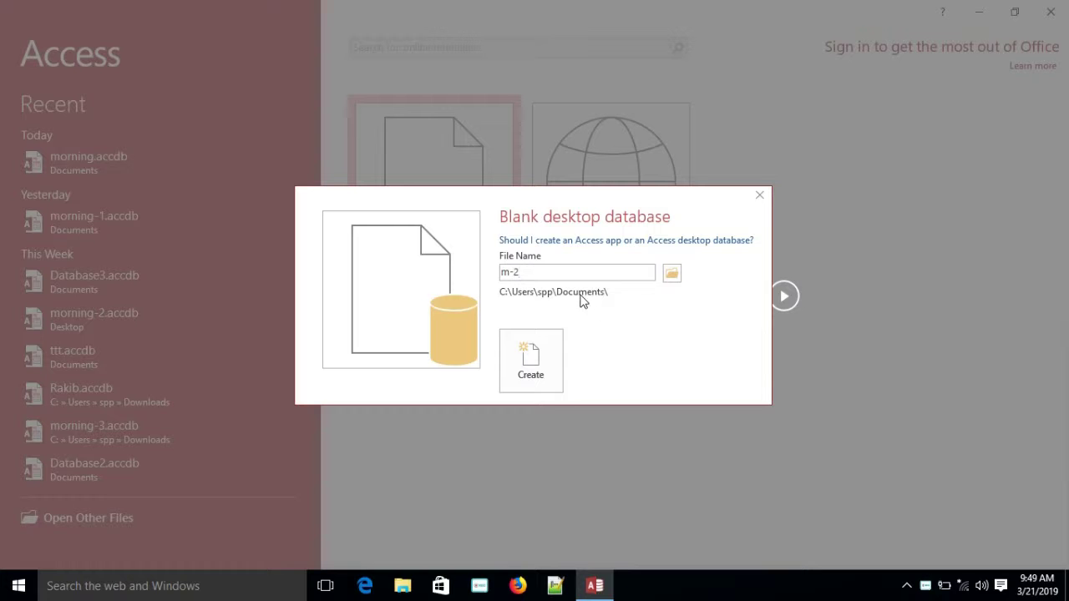
- Create the blank desktop database m-2 and open its default table in Design View, saving the table as m-2
click(548, 354)
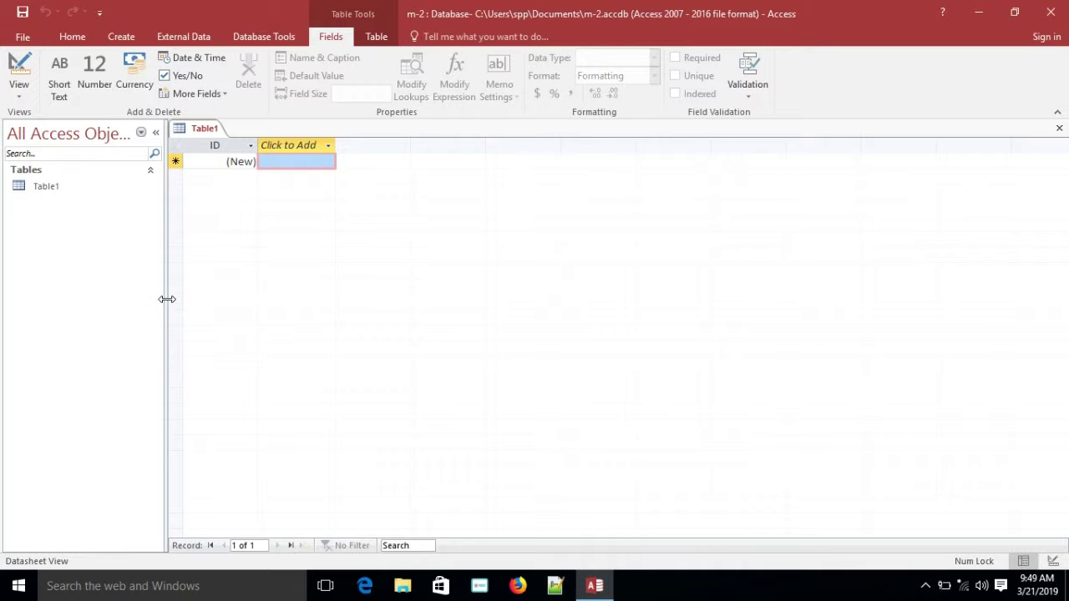
click(66, 188)
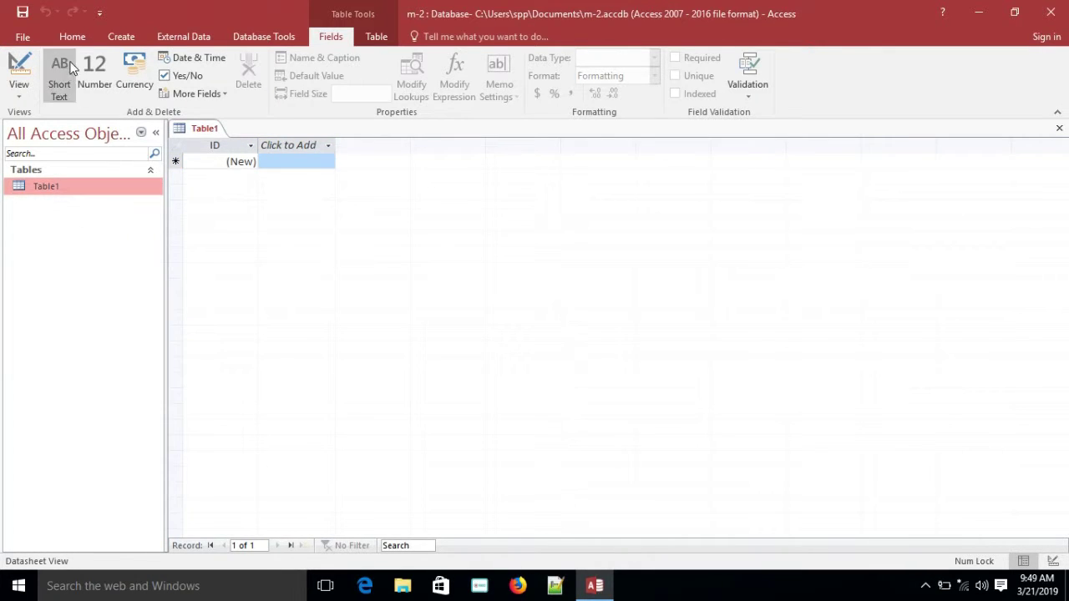
click(126, 37)
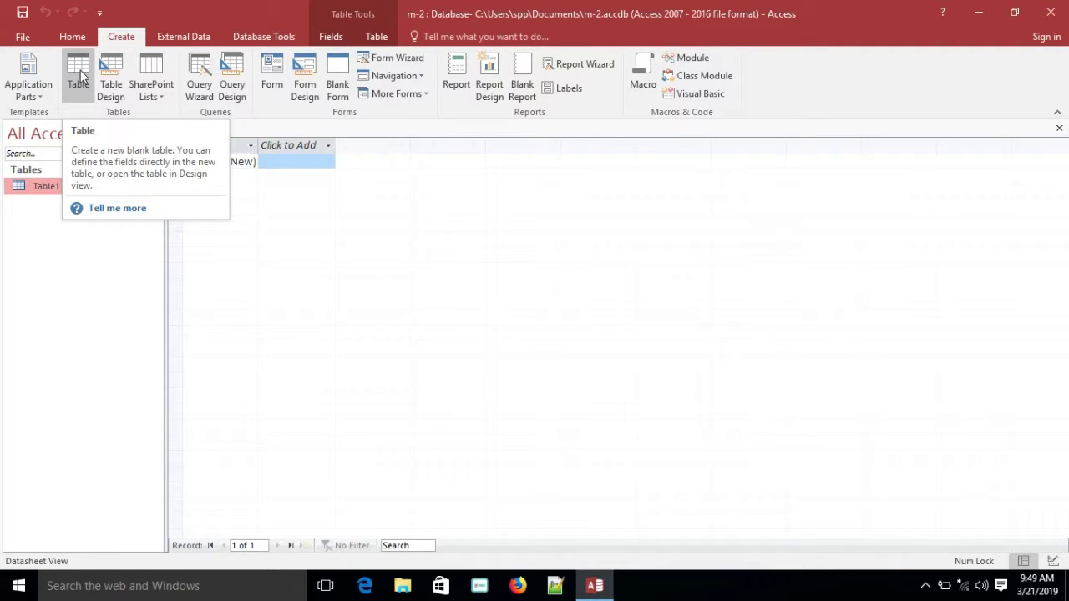
right_click(55, 193)
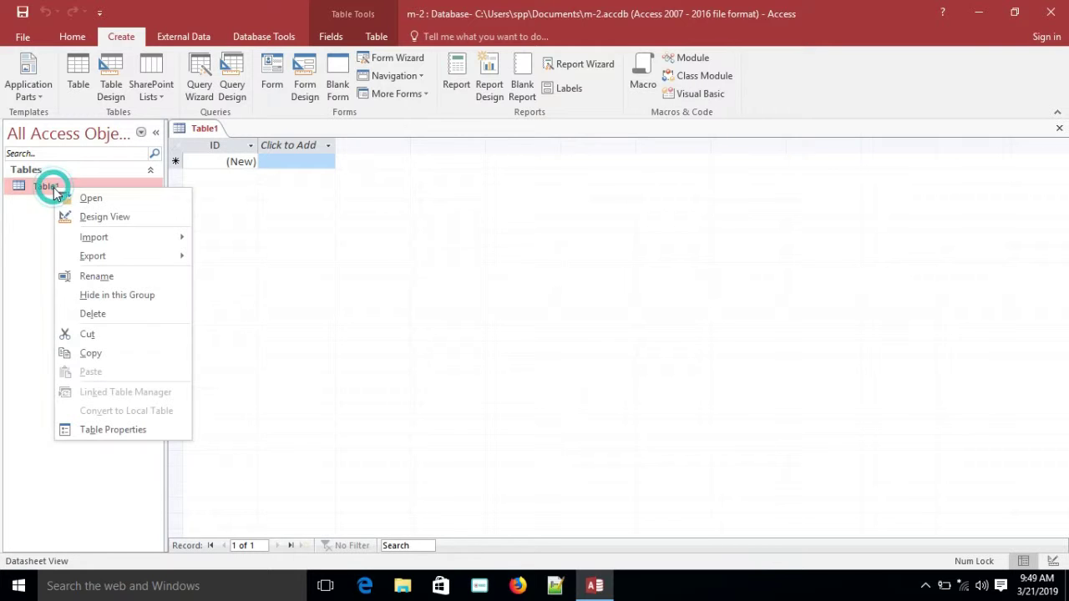
click(144, 218)
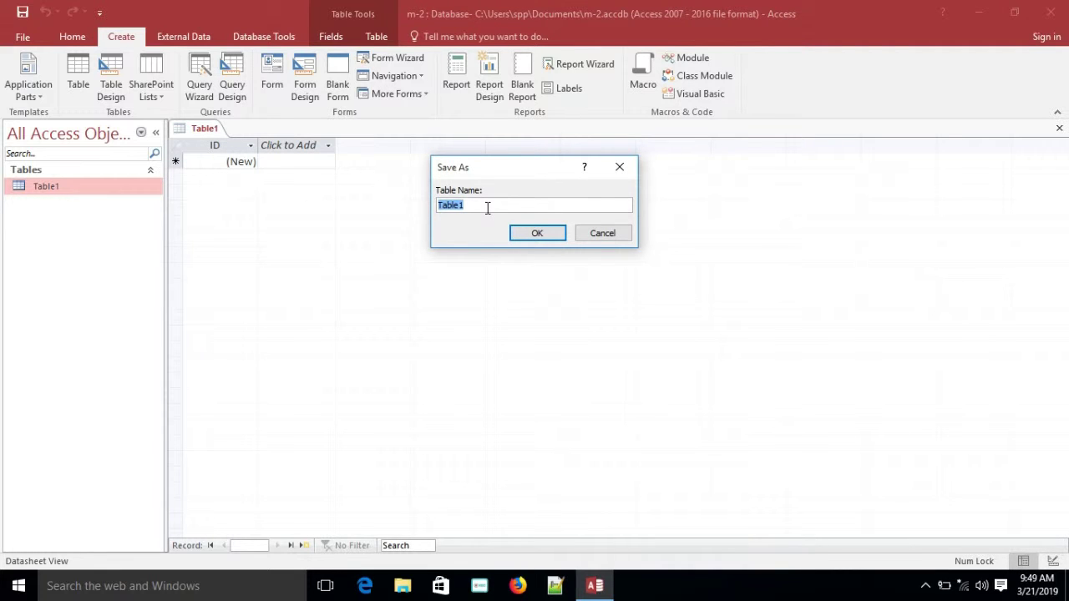
text(m-2)
click(538, 233)
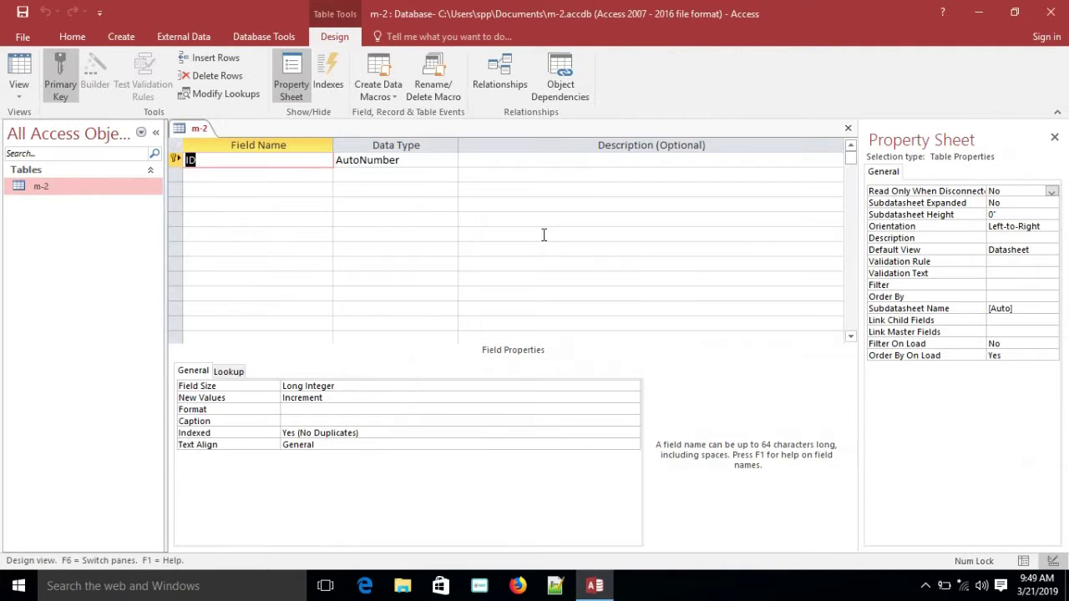
- Rename the ID field to Name and accept the use of the reserved word
click(262, 158)
key(BackSpace)
text(name)
key(BackSpace)
key(BackSpace)
key(BackSpace)
key(BackSpace)
text(Name)
key(Tab)
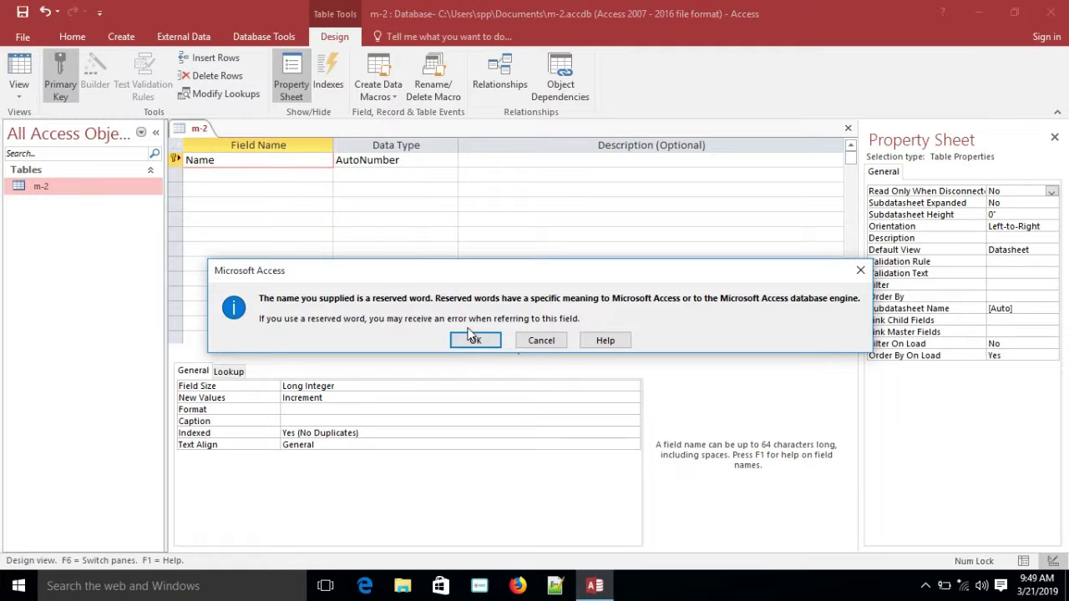
click(476, 342)
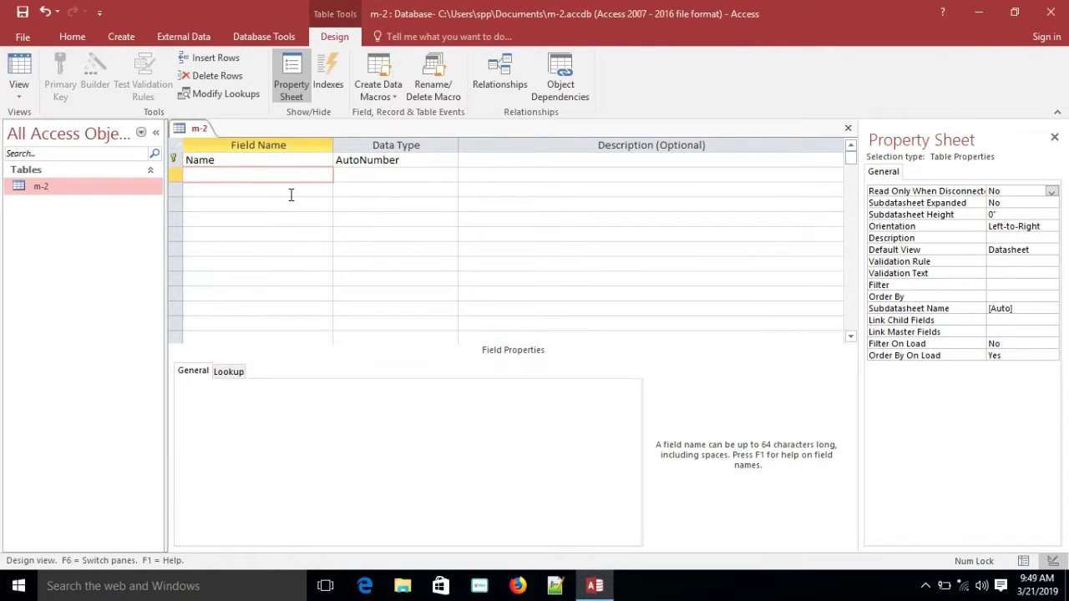
- Add the fields Mobile, Admation Date and Course Name below the Name field
text(Mobile)
click(274, 190)
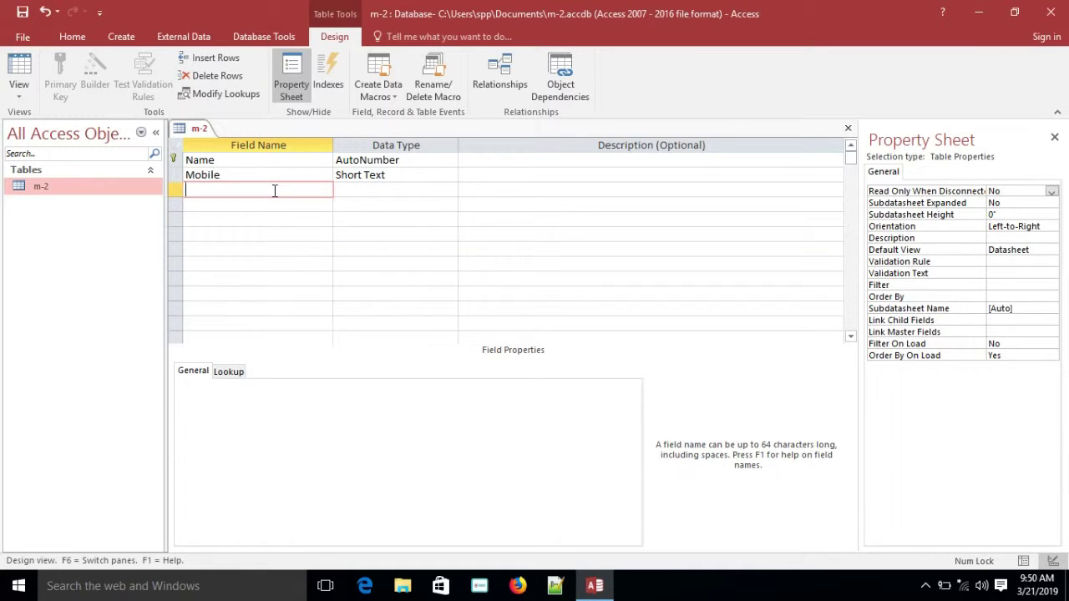
text(Admation Date)
click(258, 202)
text(Co)
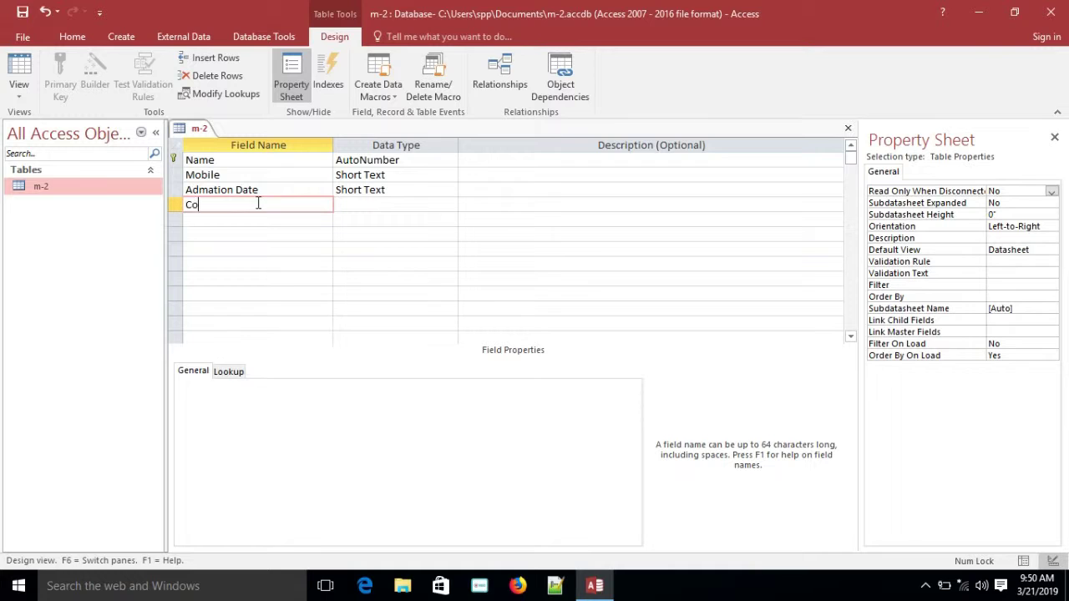
text(urse Name)
- Add the fields Course Fee, Paid, Due and picture below Course Name
click(247, 220)
text(C)
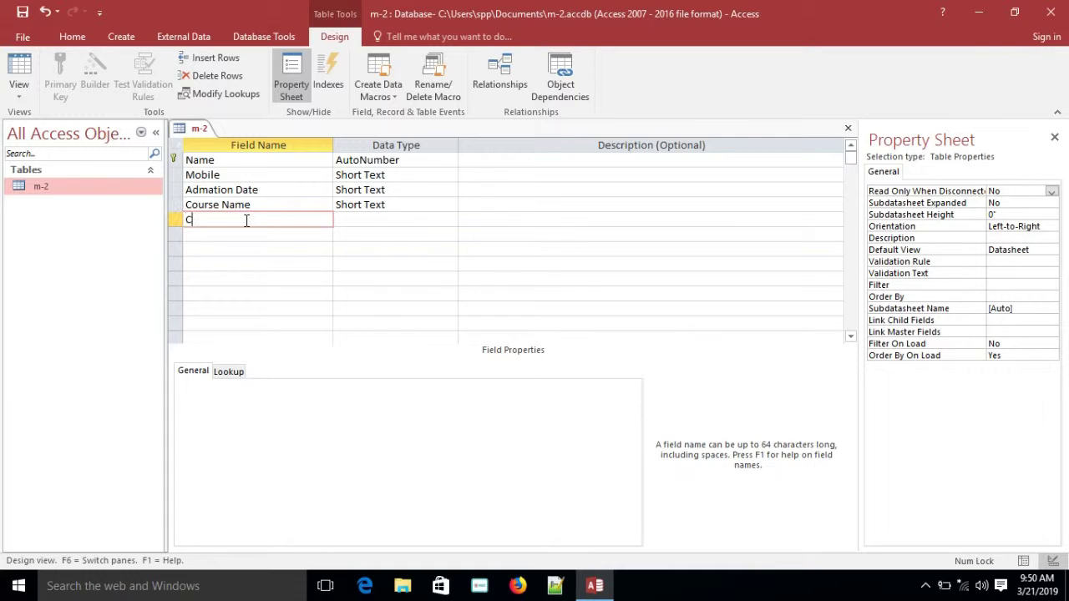
text(oursd)
text( Fee)
click(239, 235)
text(Paid)
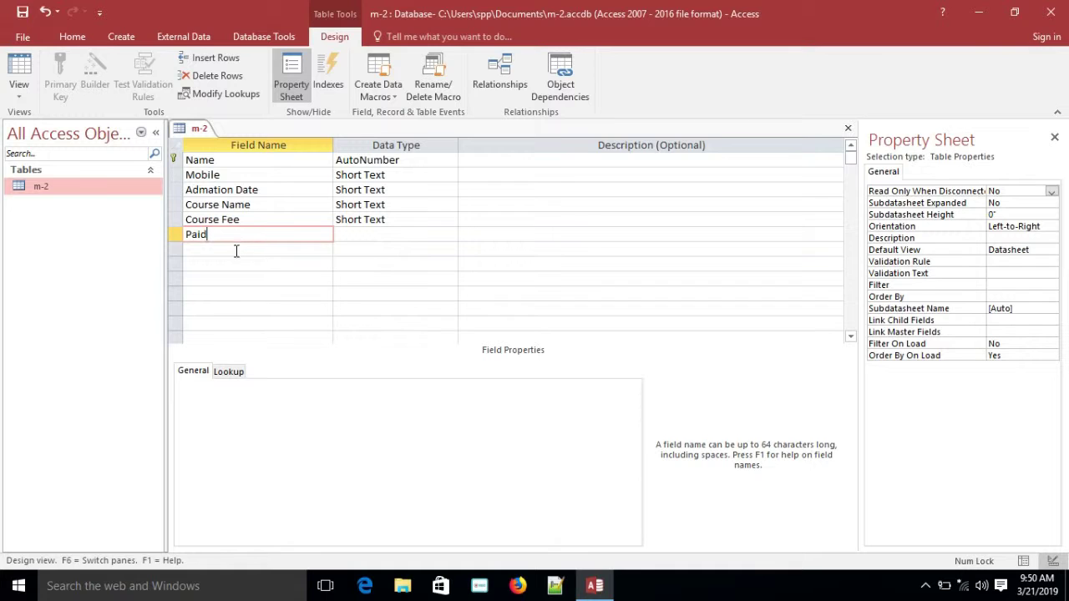
click(237, 251)
text(Due)
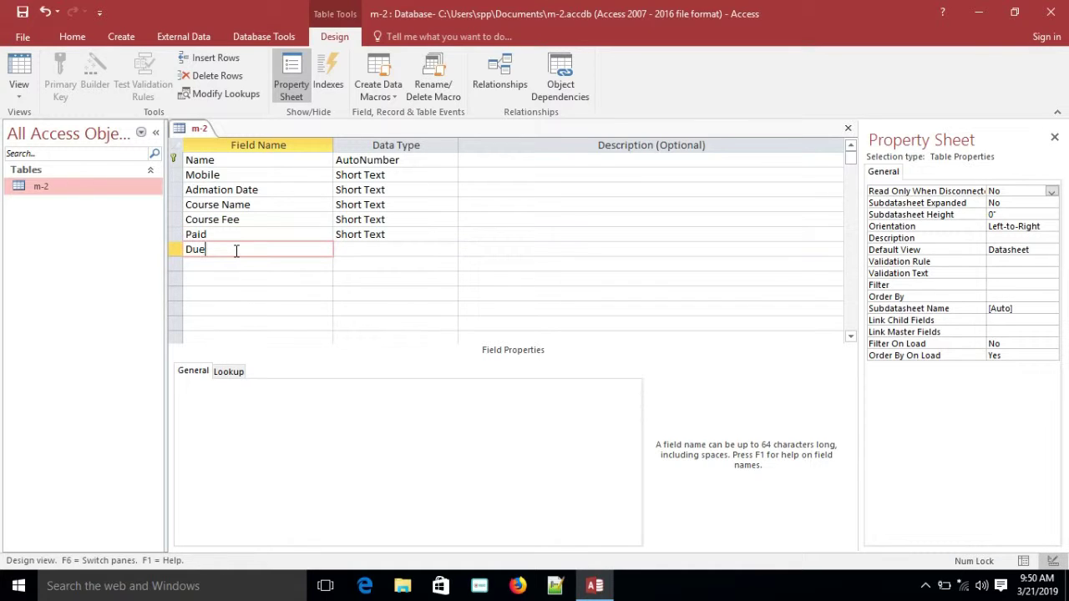
click(238, 264)
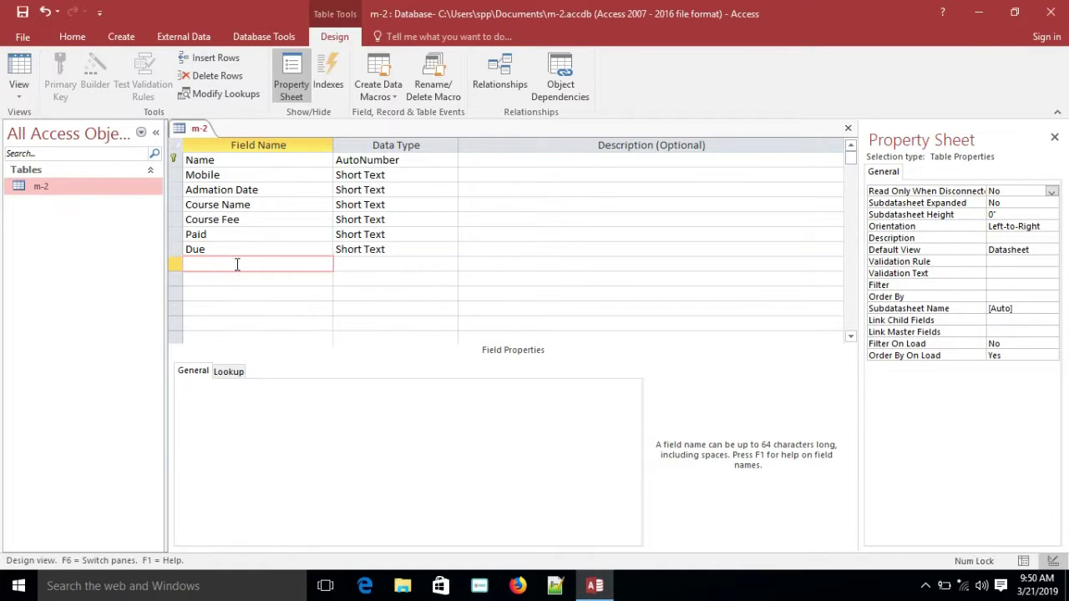
text(picture)
click(282, 280)
click(367, 280)
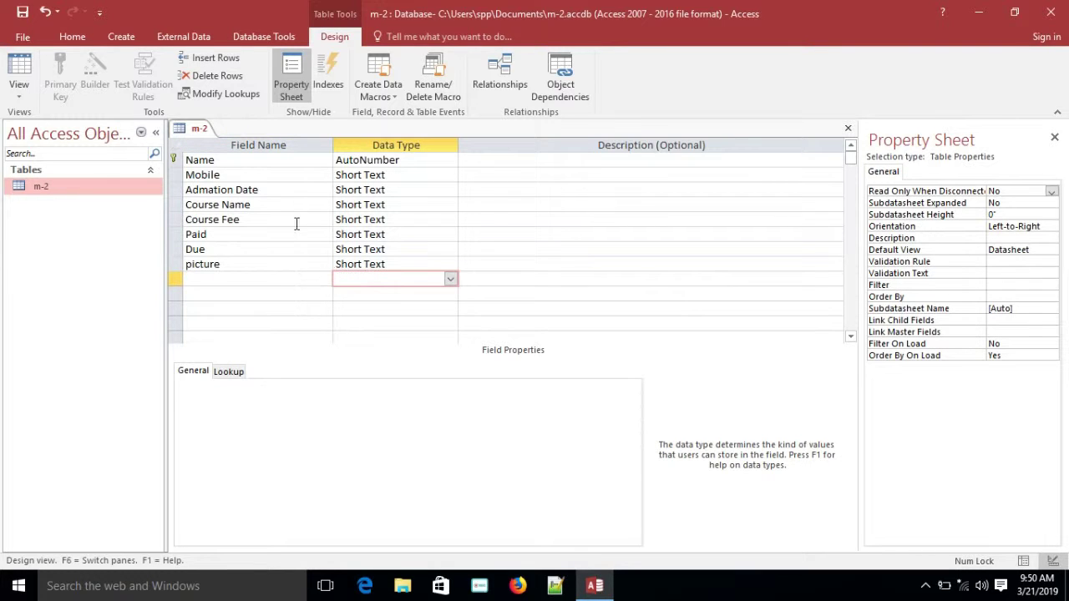
- Set the data type of the Name field to Short Text
click(265, 185)
click(418, 159)
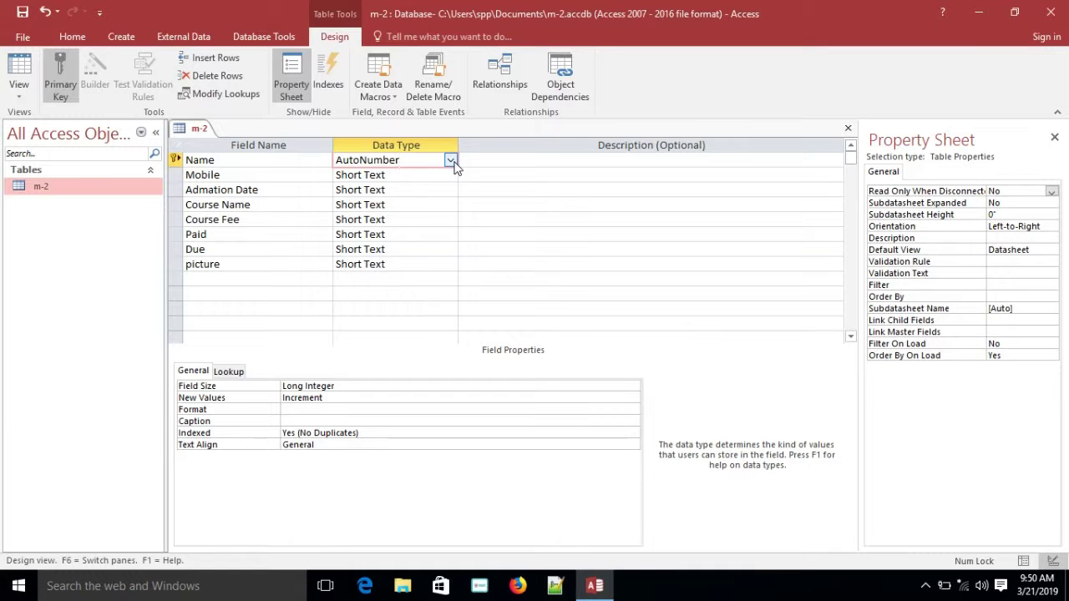
click(451, 161)
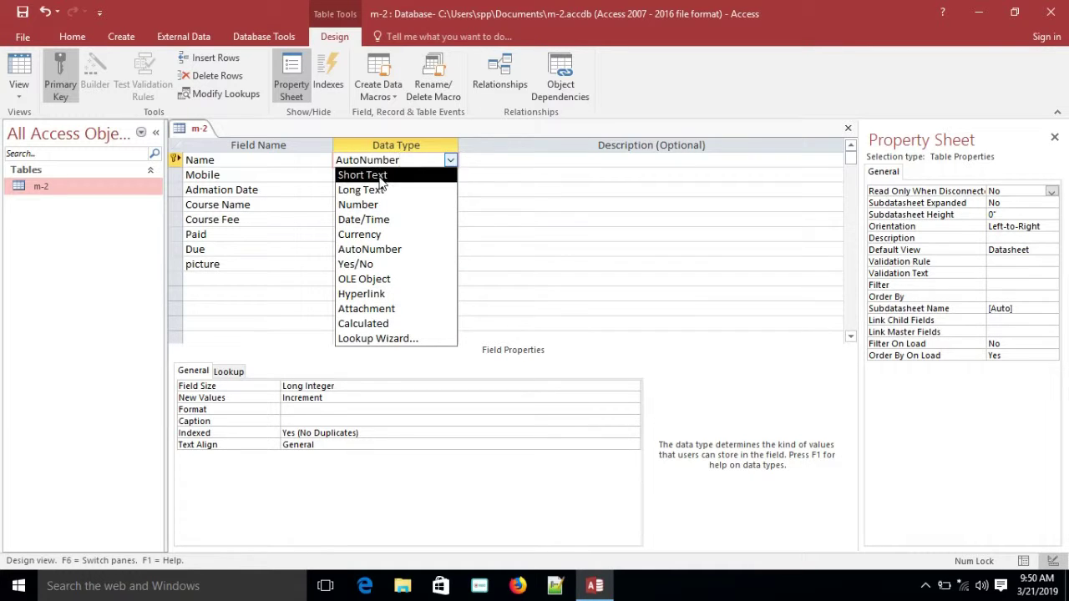
click(378, 175)
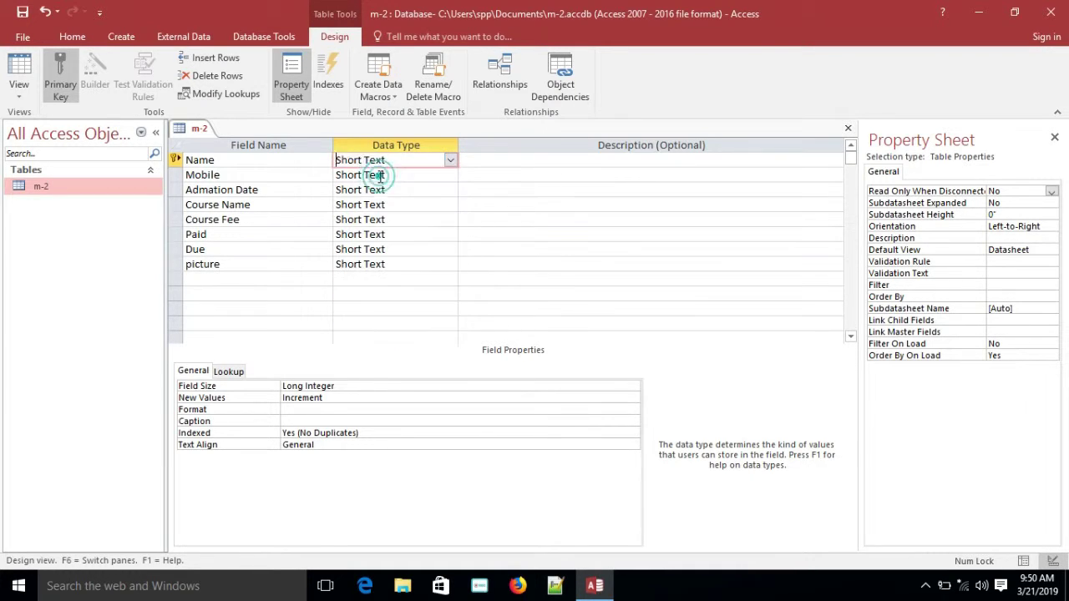
- Set the data type of the Admation Date field to Date/Time
click(438, 175)
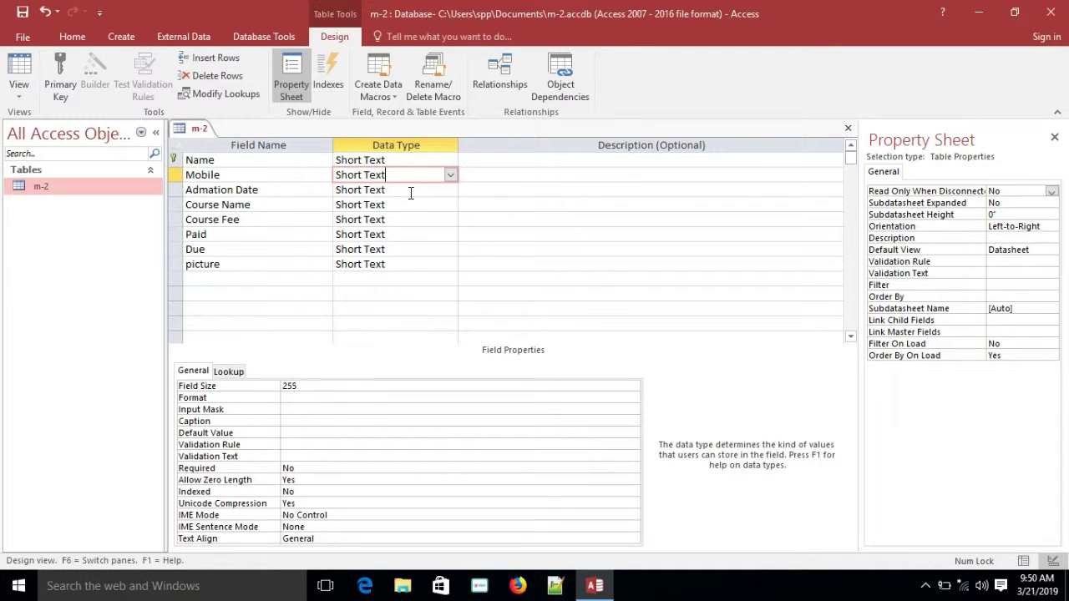
click(410, 191)
click(450, 190)
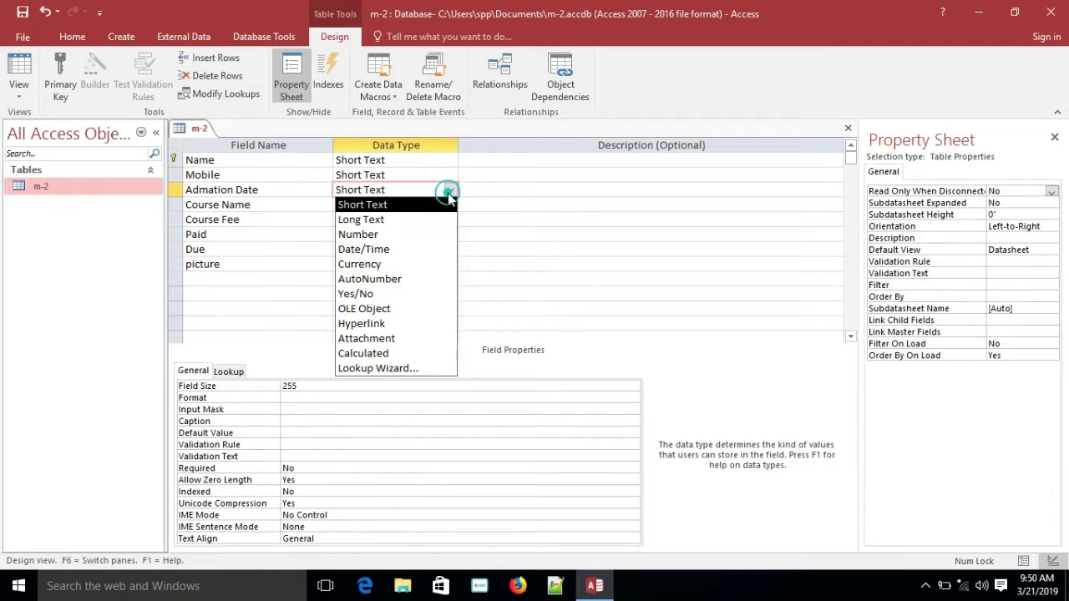
click(383, 251)
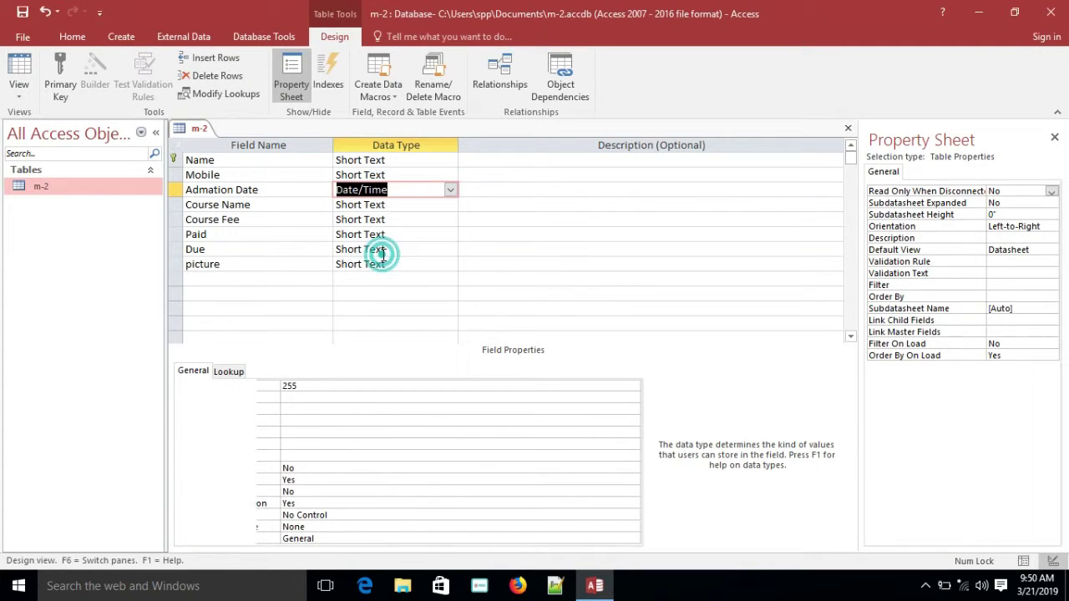
- Start the Lookup Wizard for the Course Name field and choose to type in the values manually
click(415, 204)
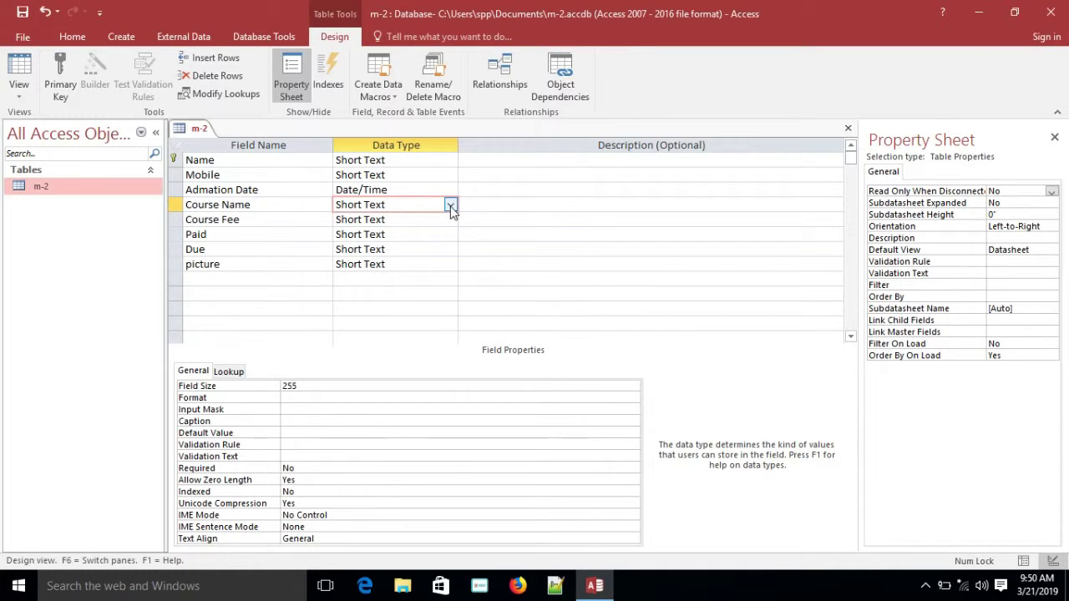
click(450, 206)
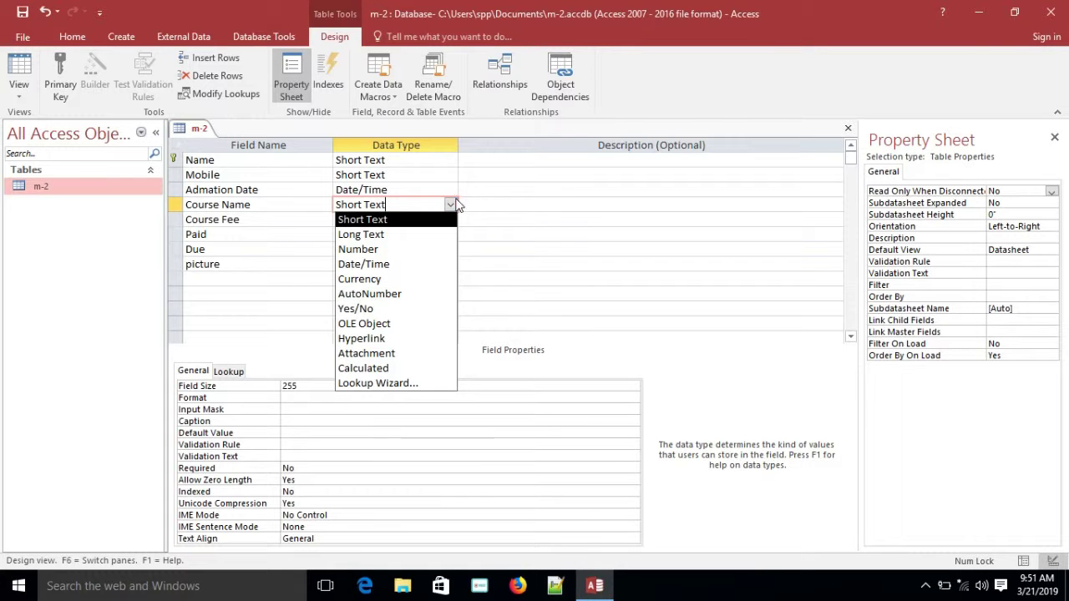
click(403, 382)
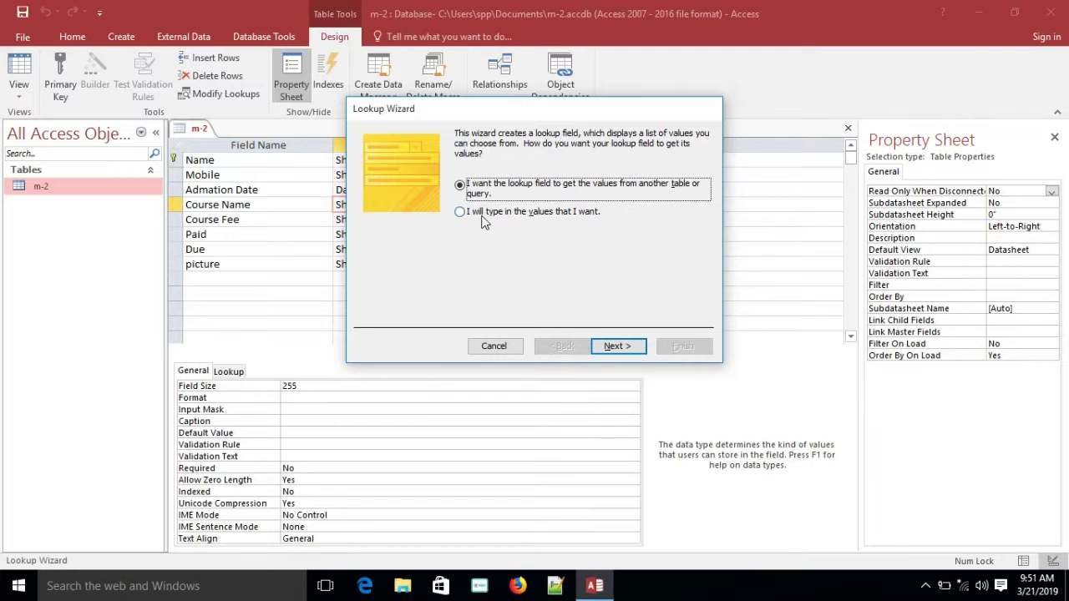
click(464, 215)
click(628, 349)
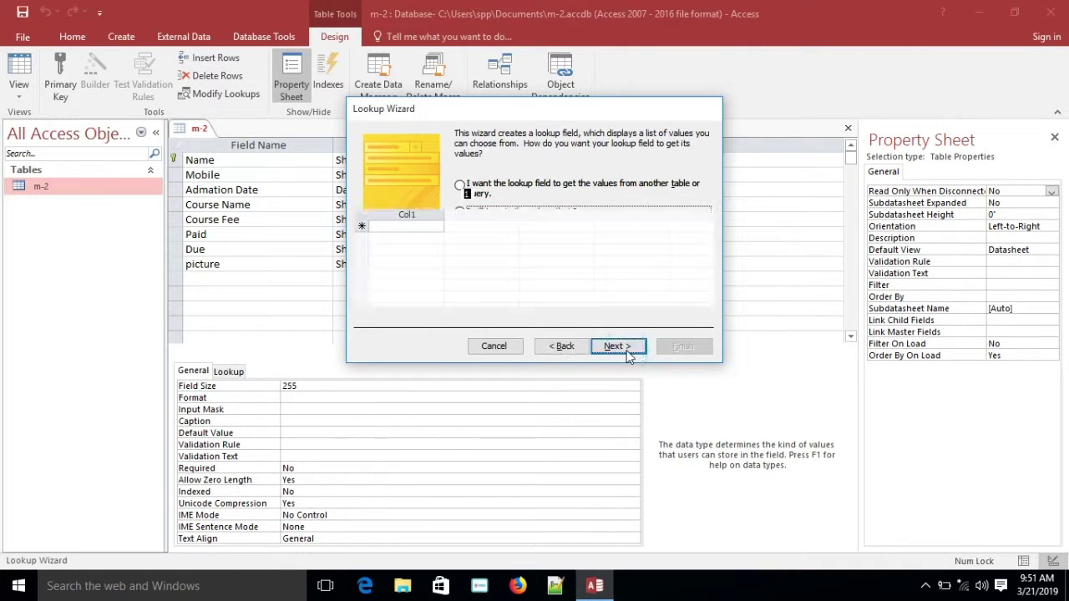
- Enter the lookup values it, gd, web and ttc in a single column and finish the wizard with the label Course Name
click(414, 226)
text(i)
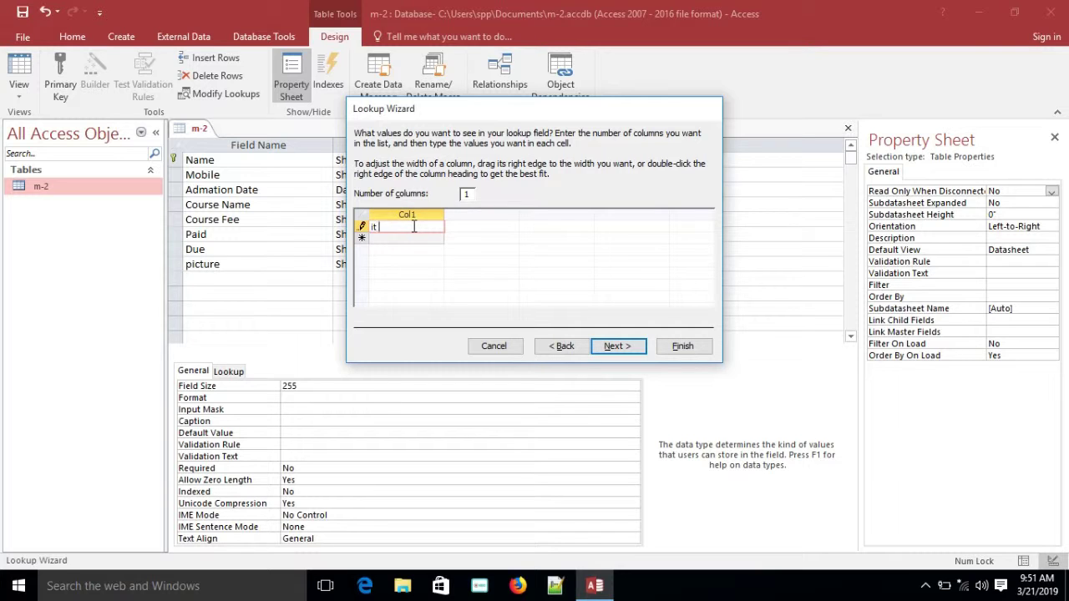
text(t)
click(389, 238)
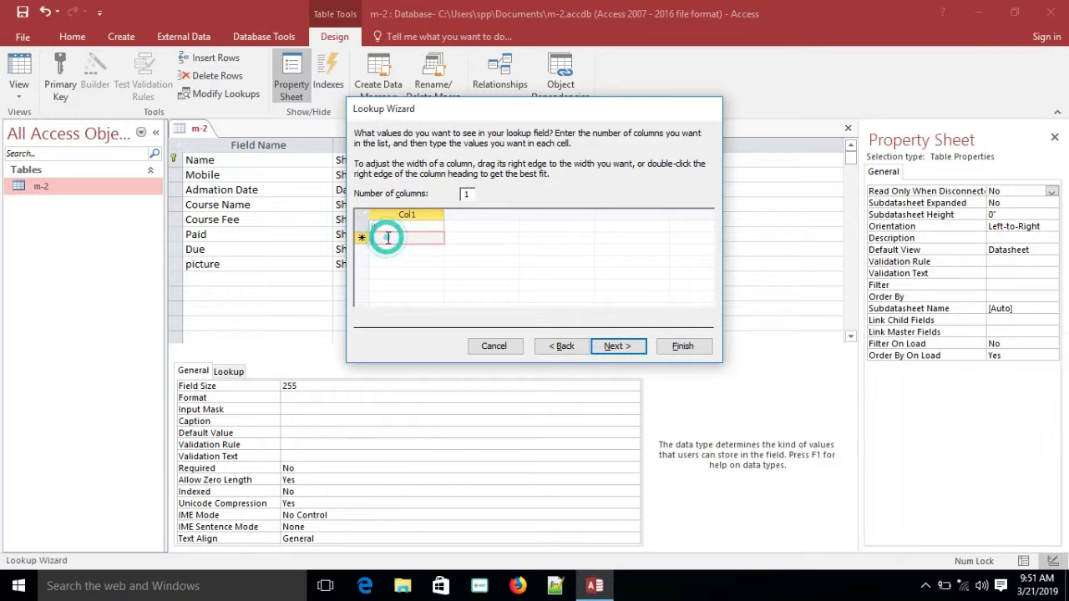
text(gd)
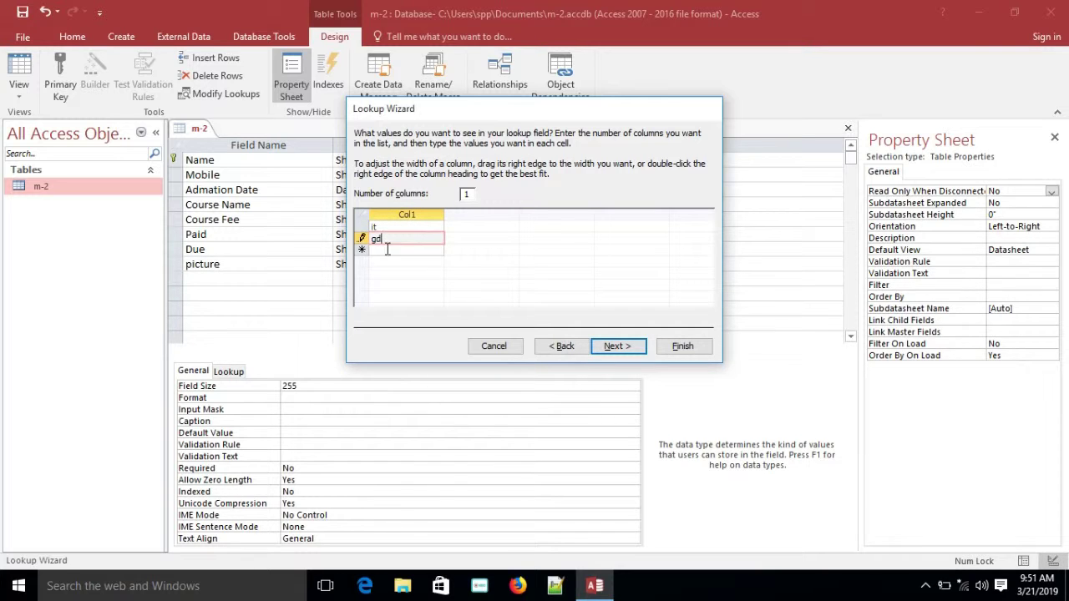
text(web)
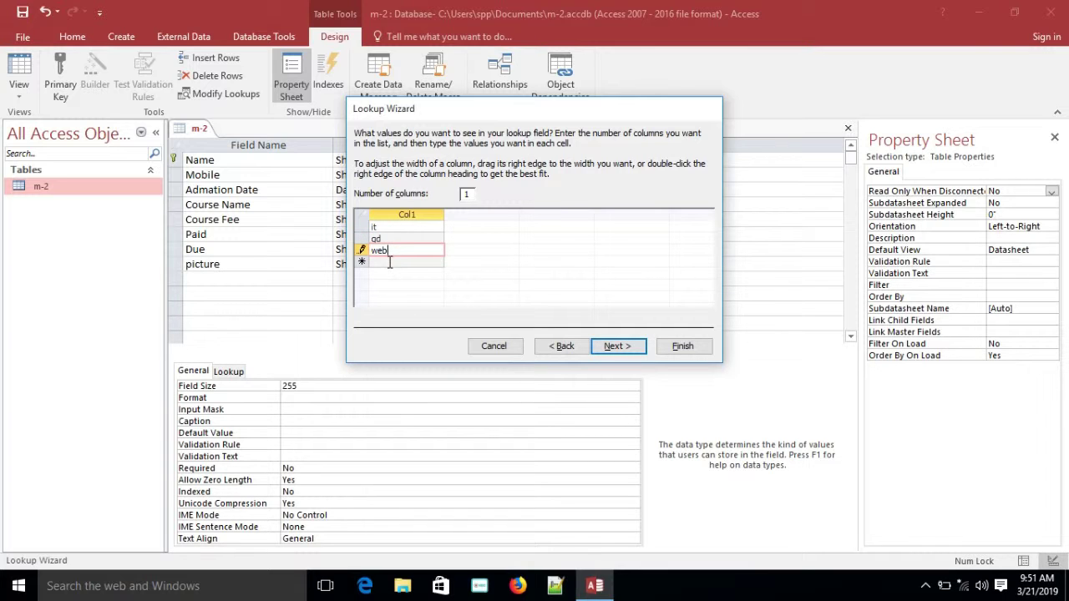
click(389, 262)
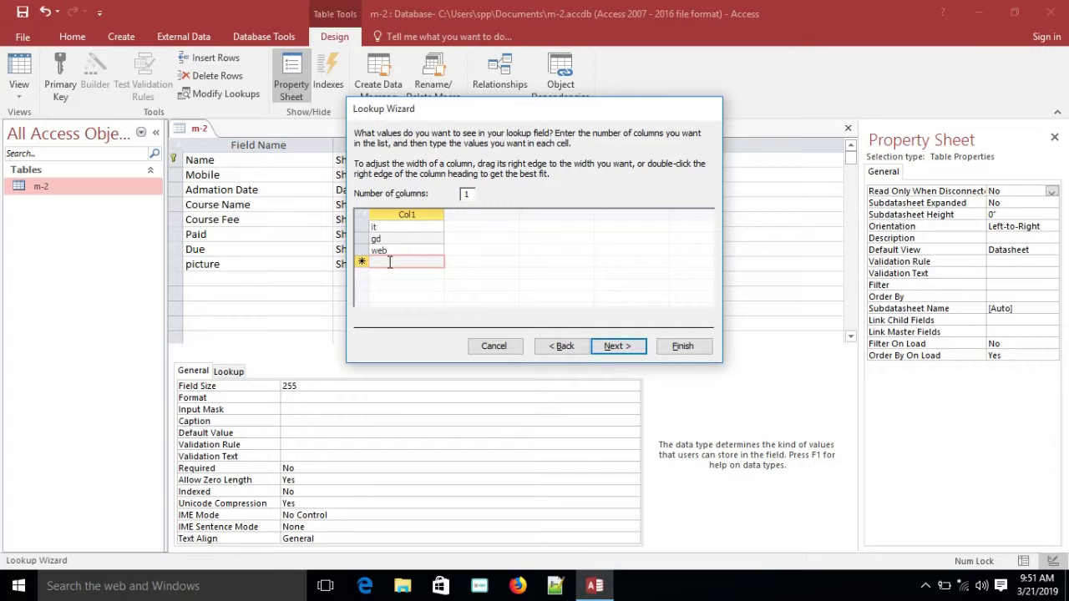
text(ttc)
click(622, 348)
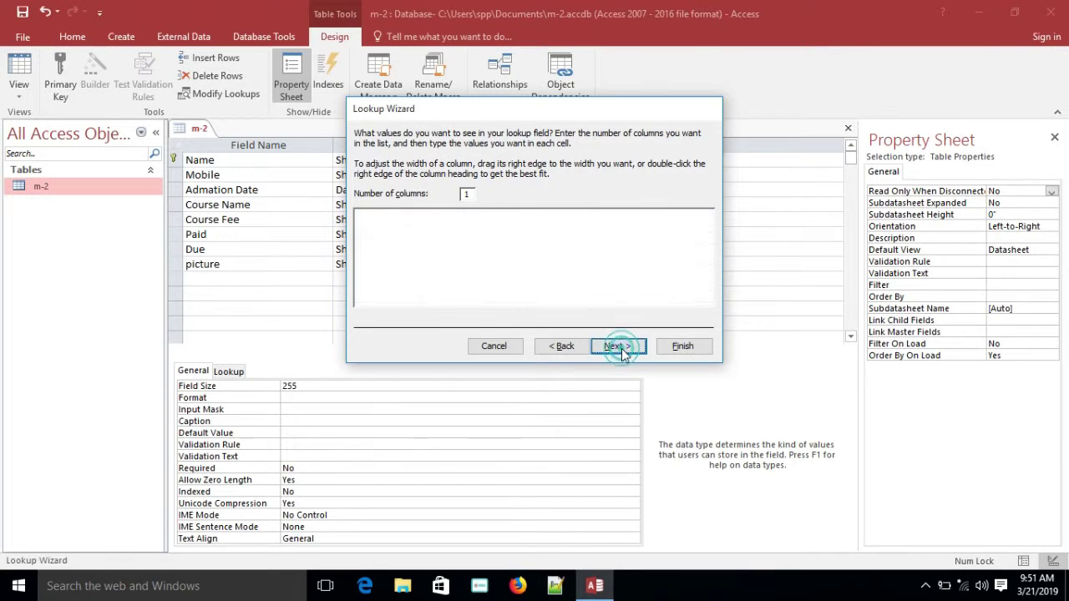
click(690, 349)
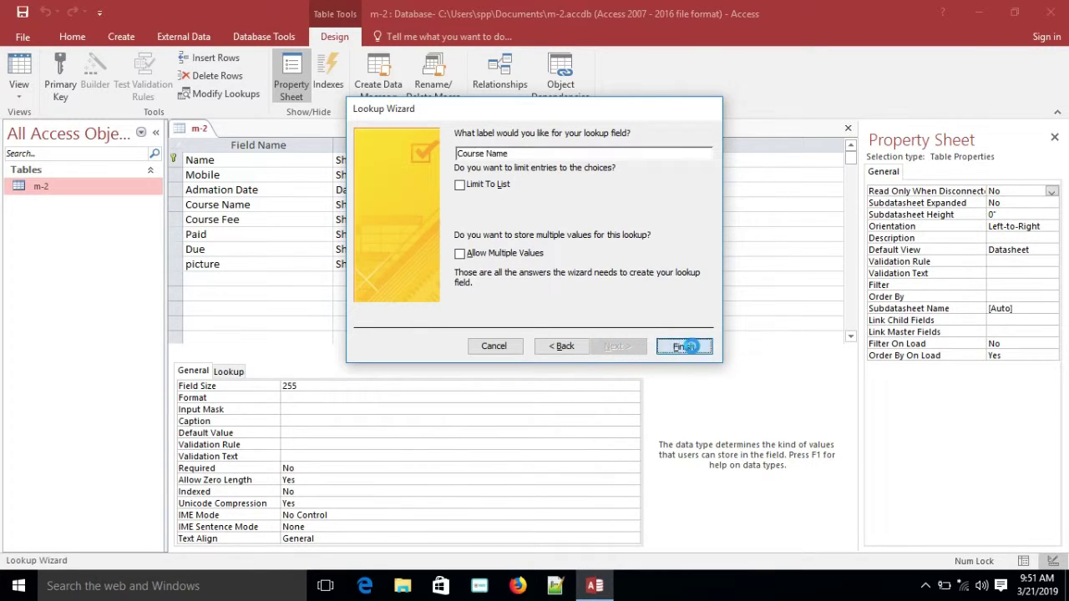
- Close the Property Sheet, and cancel closing the m-2 table so its design stays open
click(1055, 139)
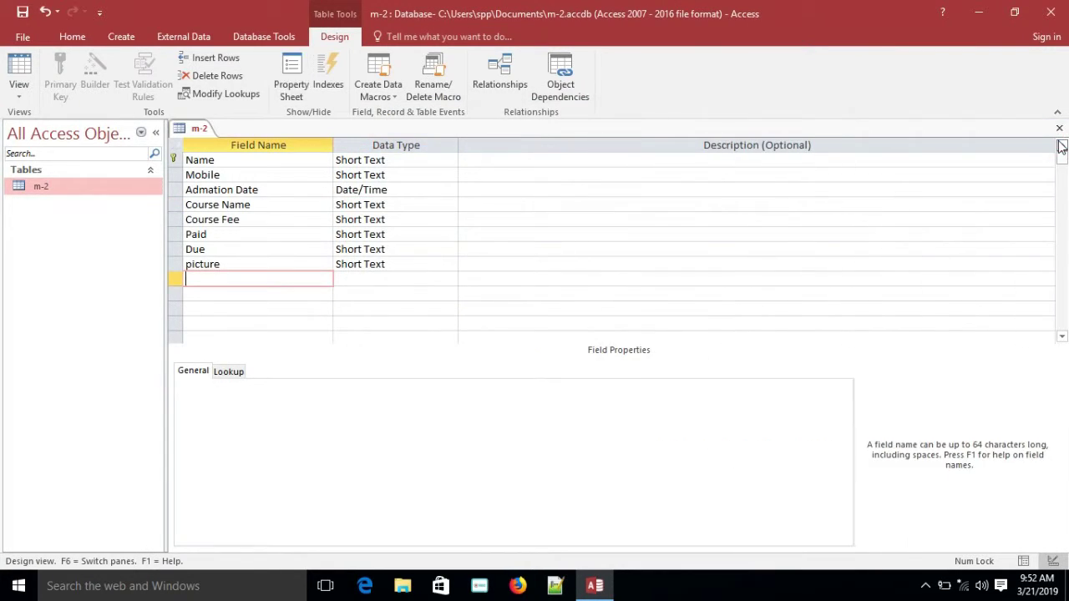
click(1059, 128)
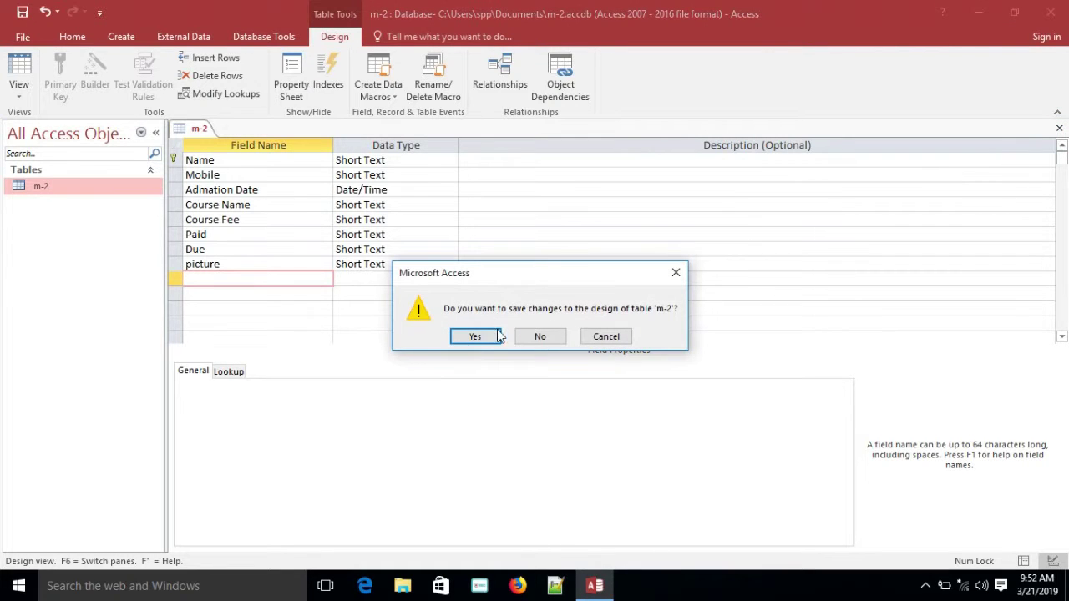
click(612, 335)
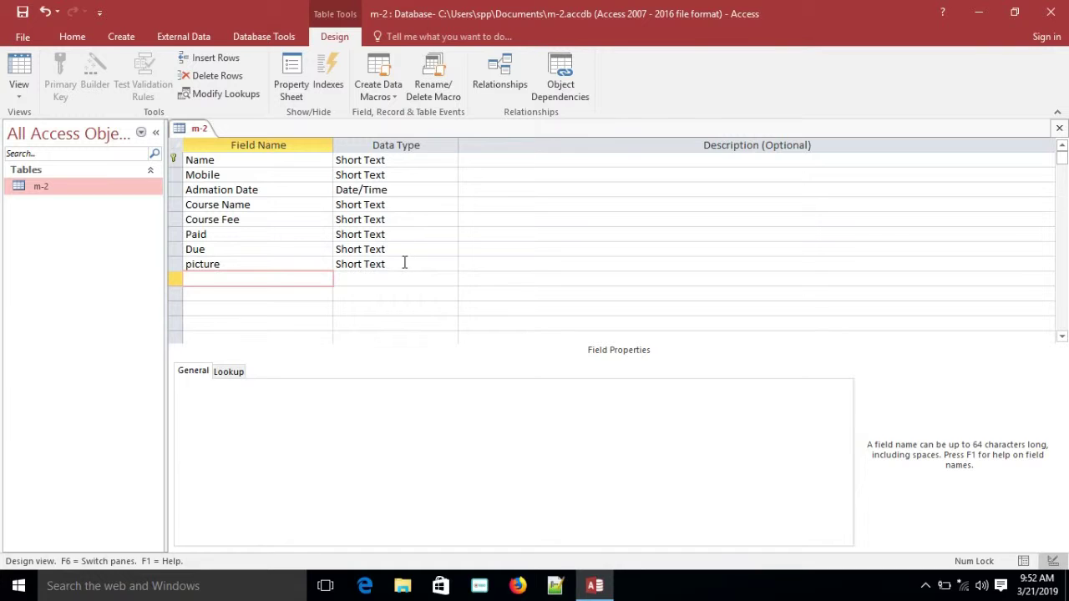
- Set the picture field's data type to Attachment and give the Course Fee field a default value of 6000
click(406, 262)
click(451, 264)
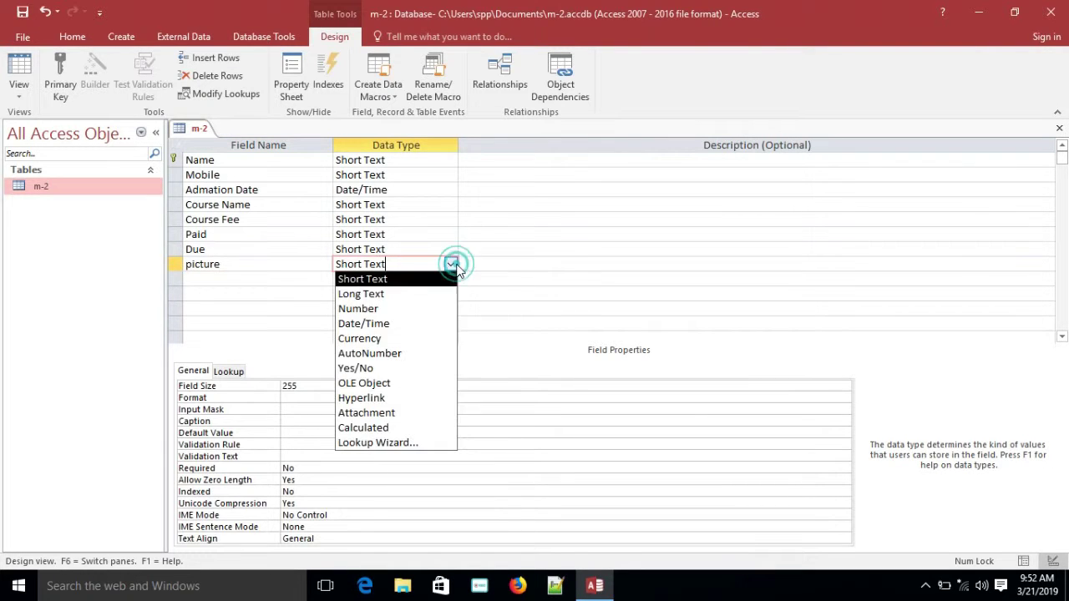
click(390, 414)
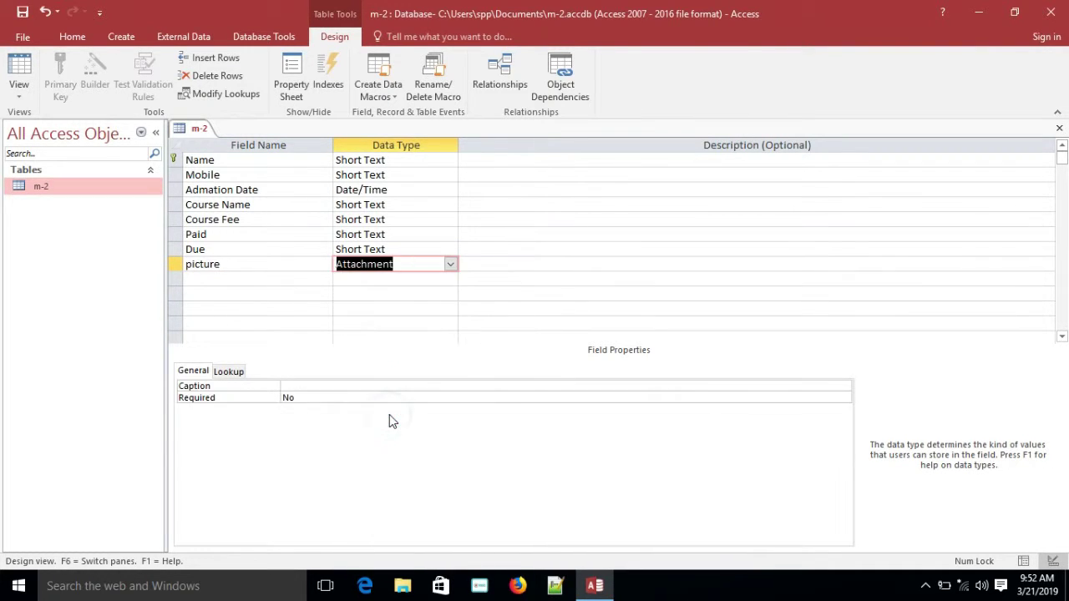
click(385, 220)
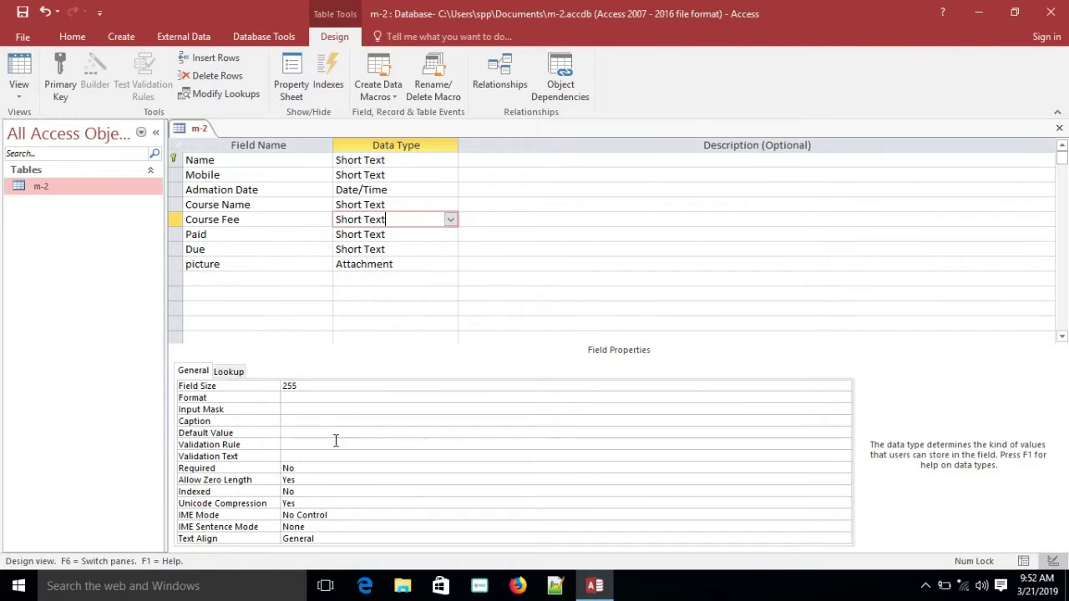
click(297, 431)
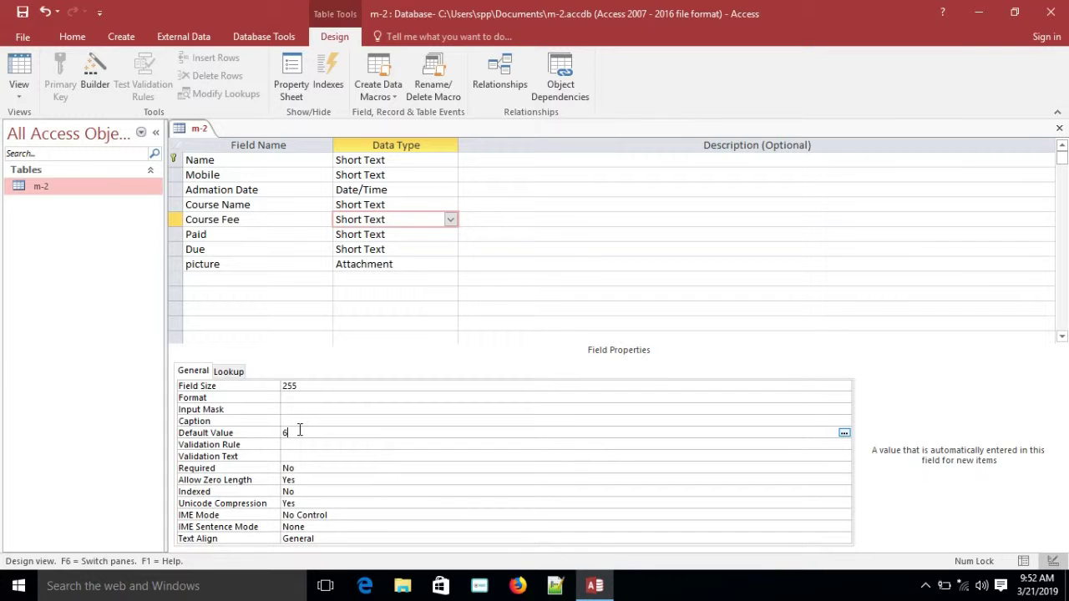
- Set the data type of the Paid field to Number
click(433, 234)
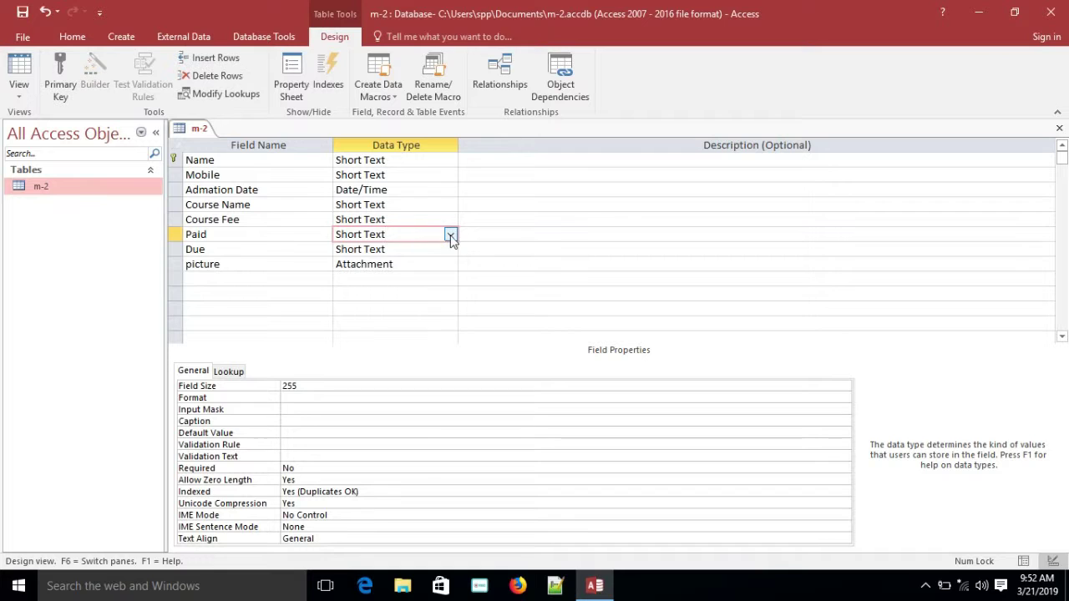
click(451, 237)
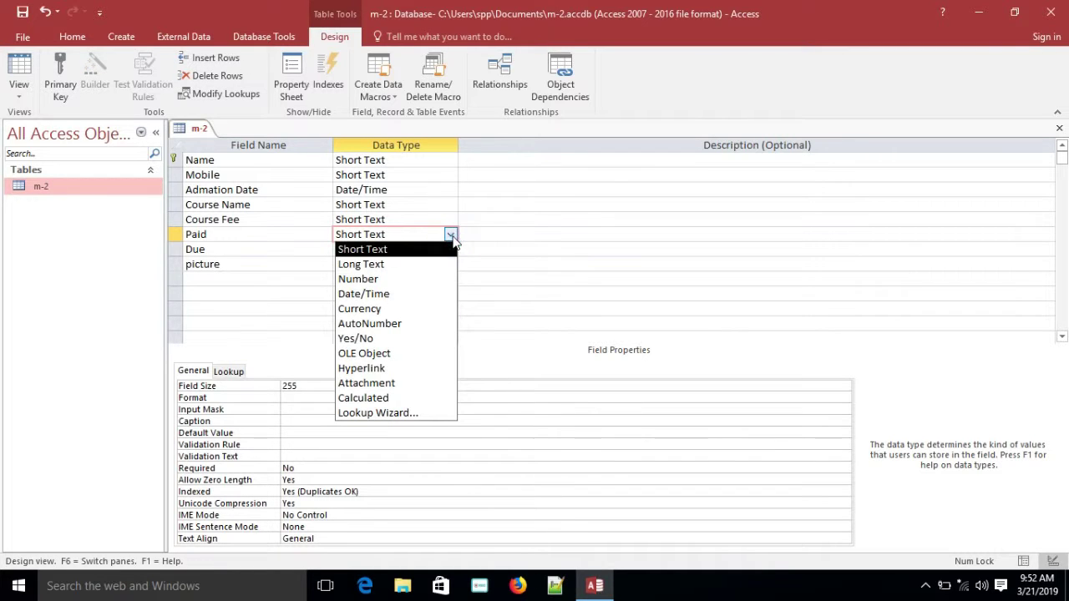
click(377, 281)
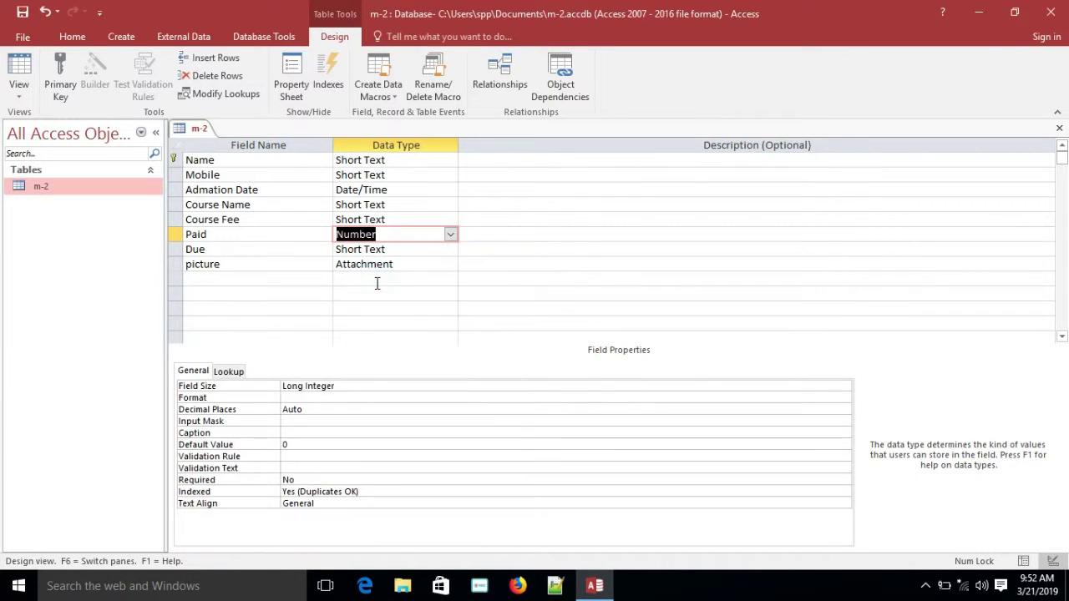
- Set the data type of the Due field to Number
click(412, 253)
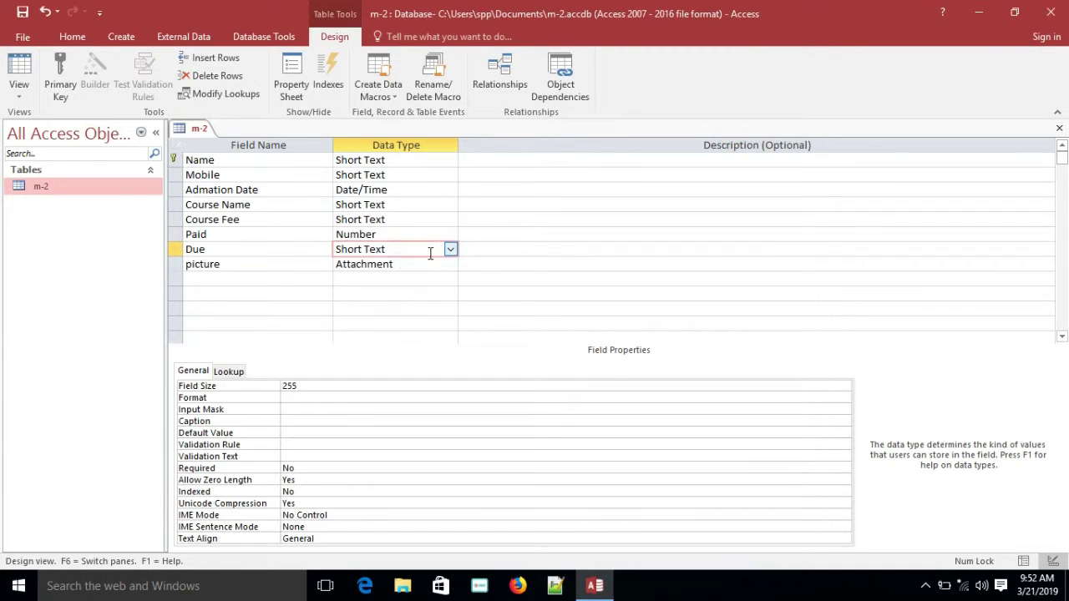
click(449, 250)
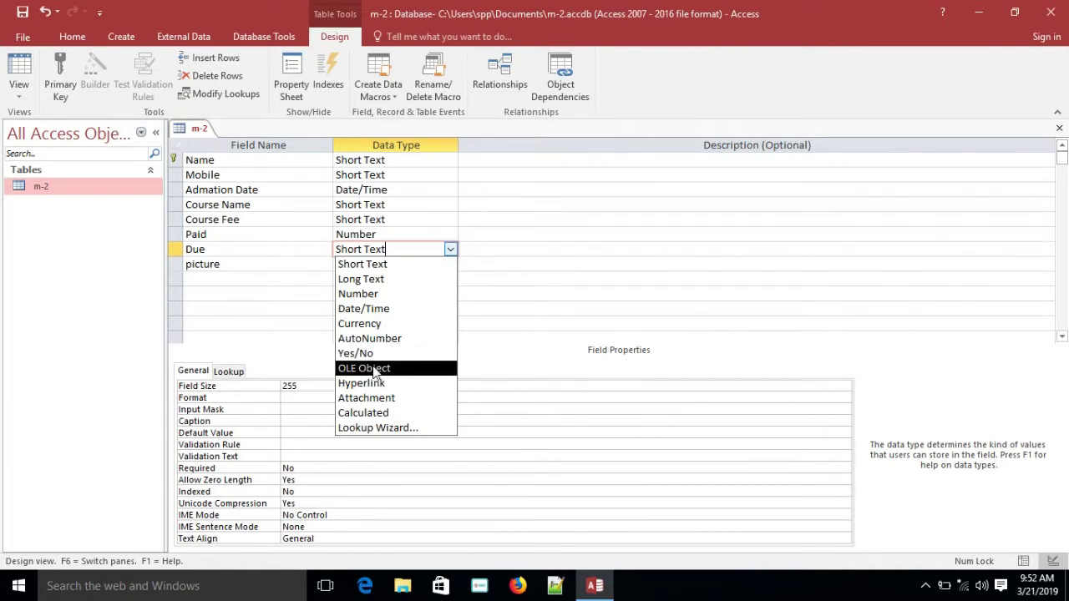
click(367, 298)
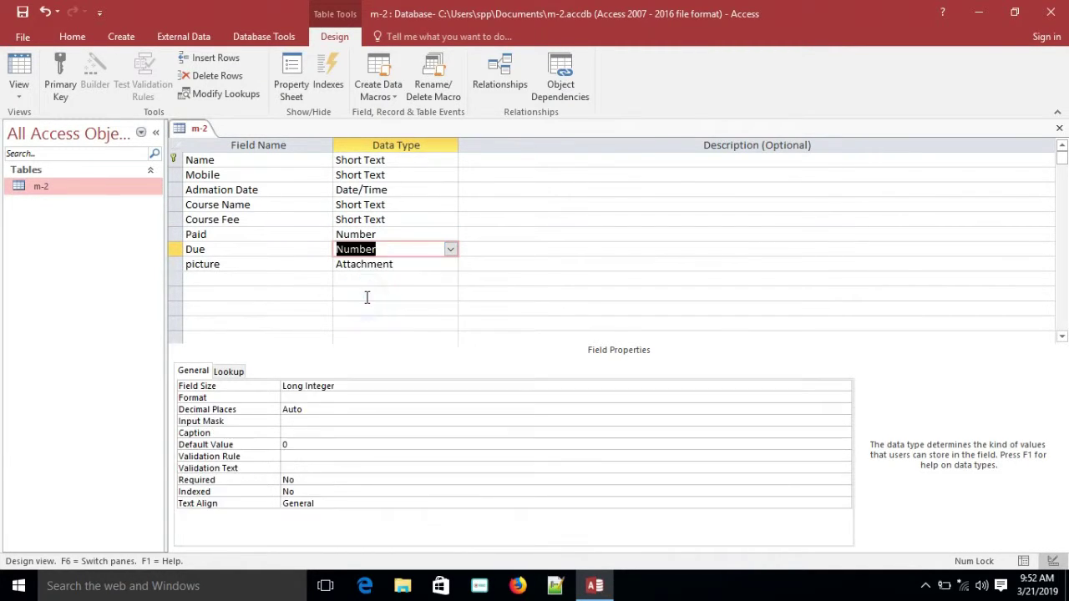
click(407, 233)
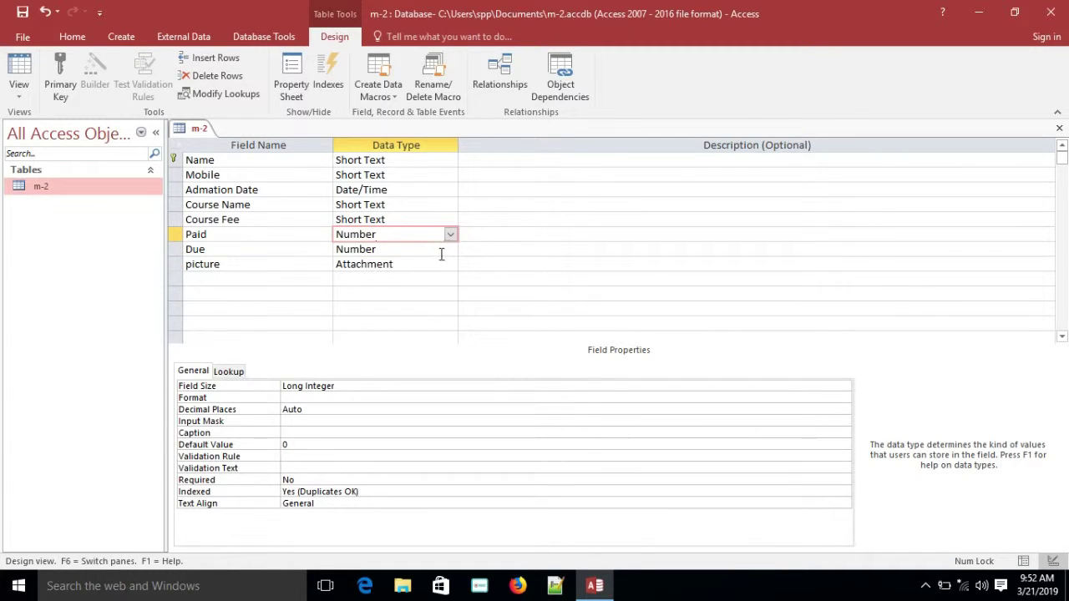
- Make Due a Calculated field with the expression [course fee]-[paid]
click(441, 252)
click(451, 251)
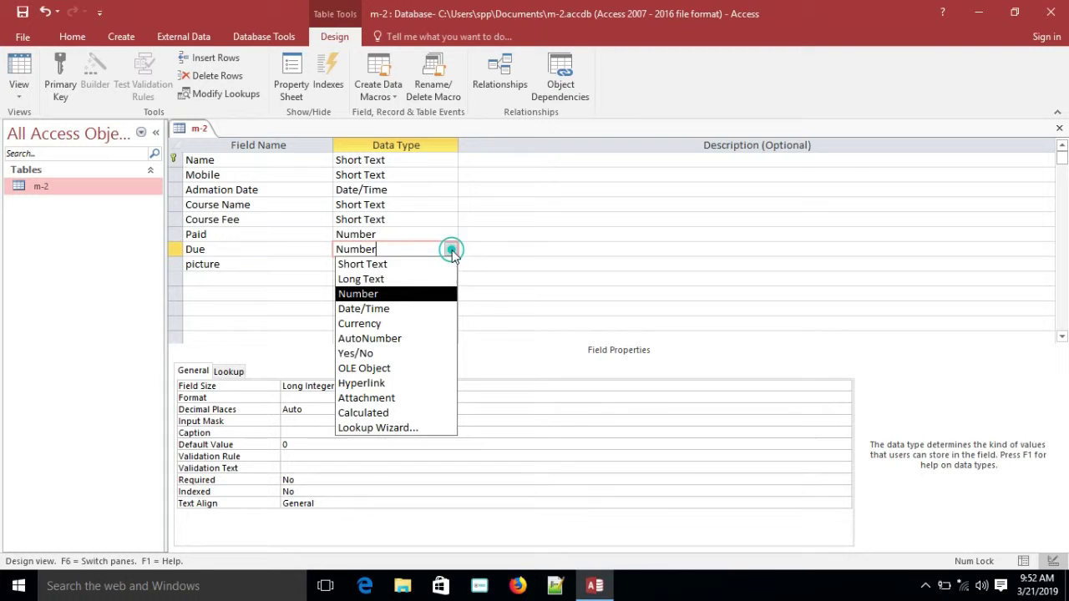
click(382, 416)
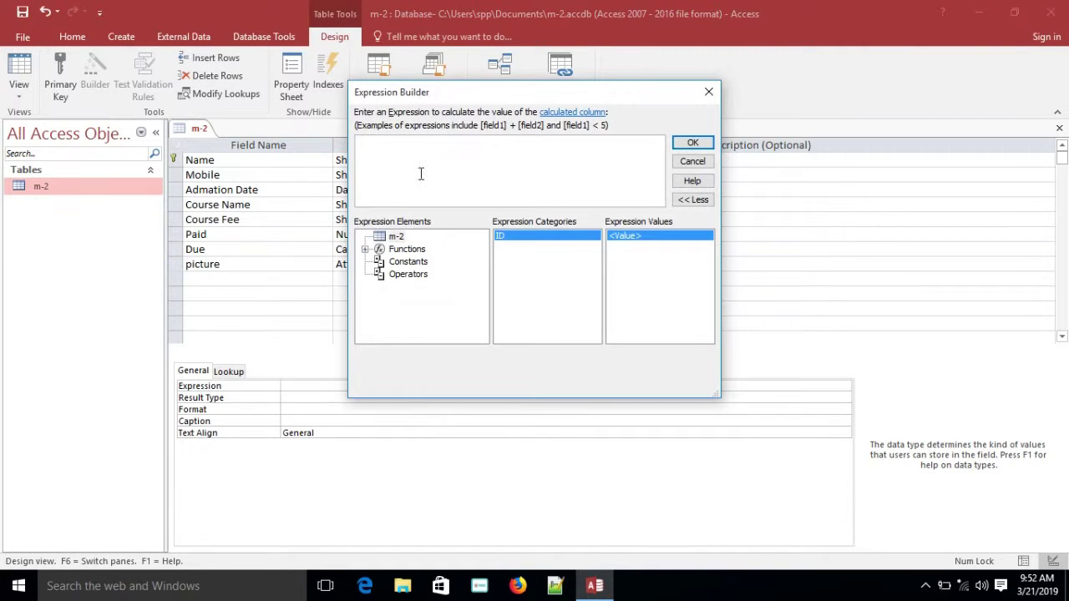
click(419, 173)
text([course)
text(fee]-[paid])
click(693, 146)
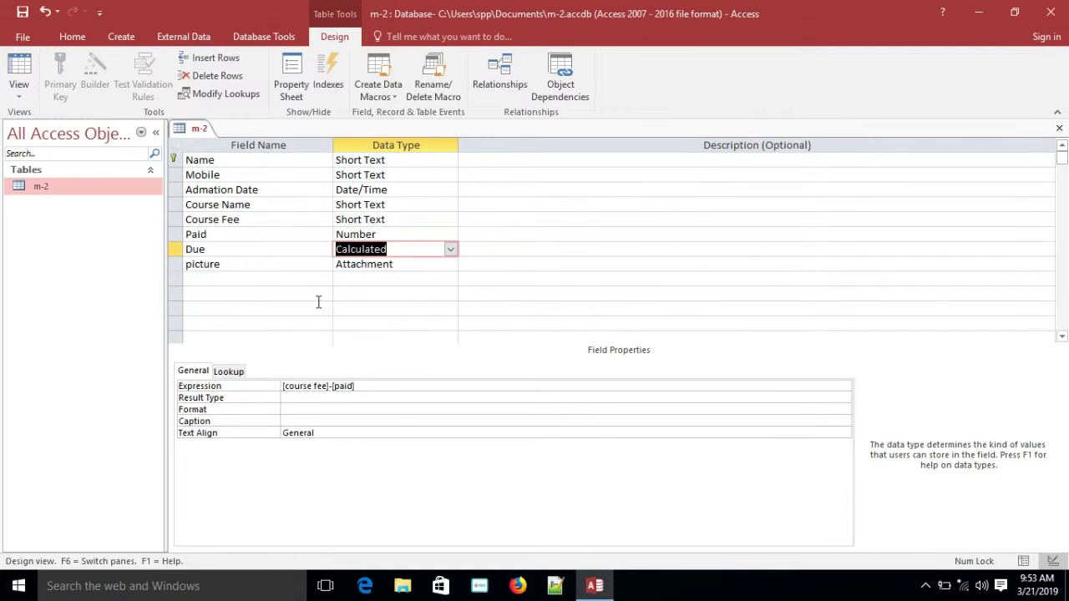
click(370, 314)
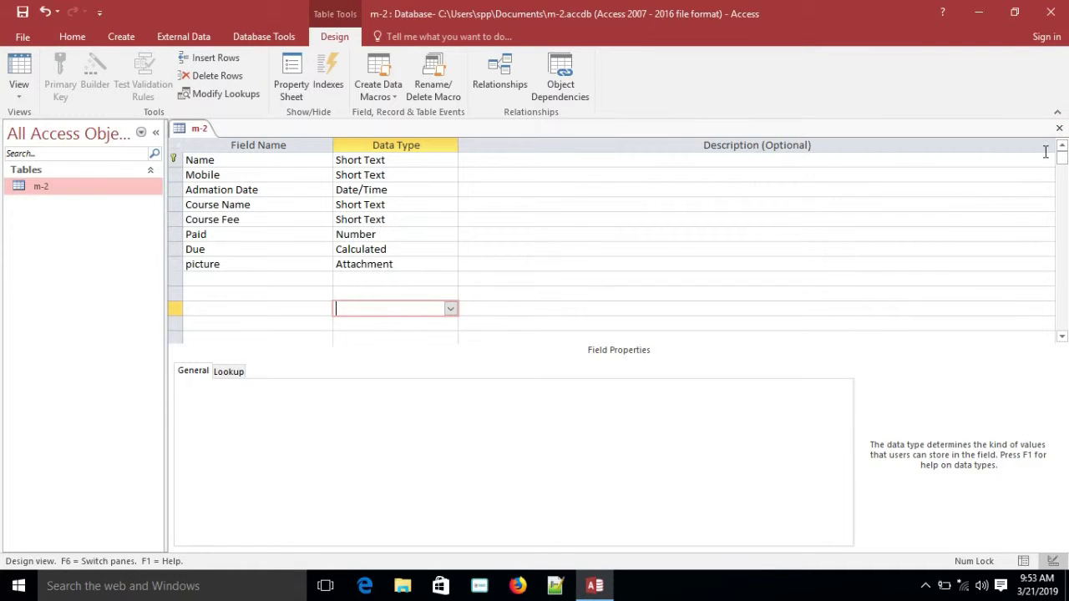
- Close the m-2 table and save the changes to its design
click(1059, 127)
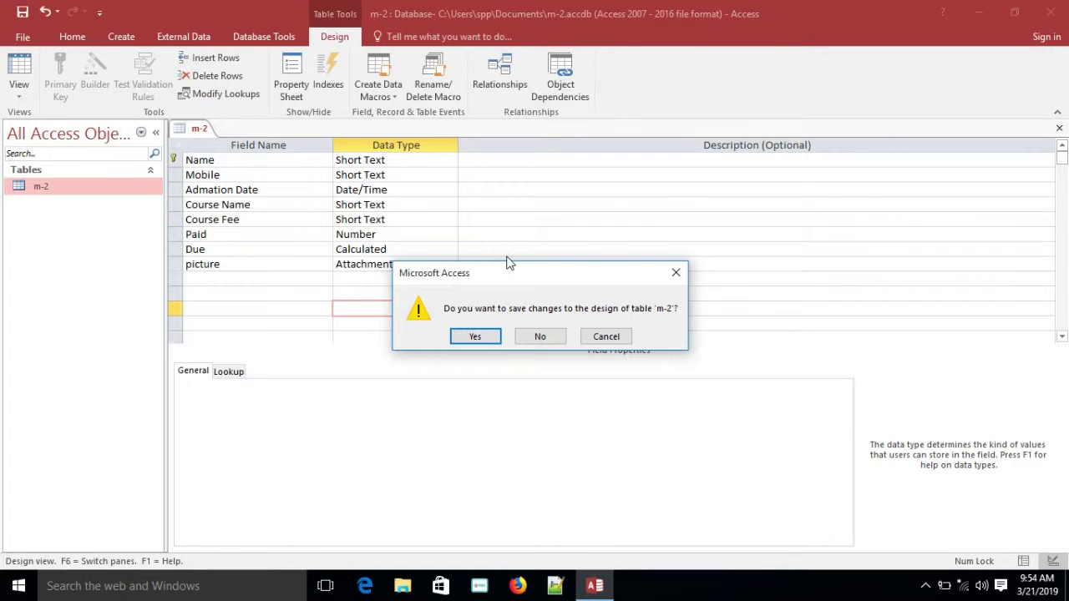
click(675, 275)
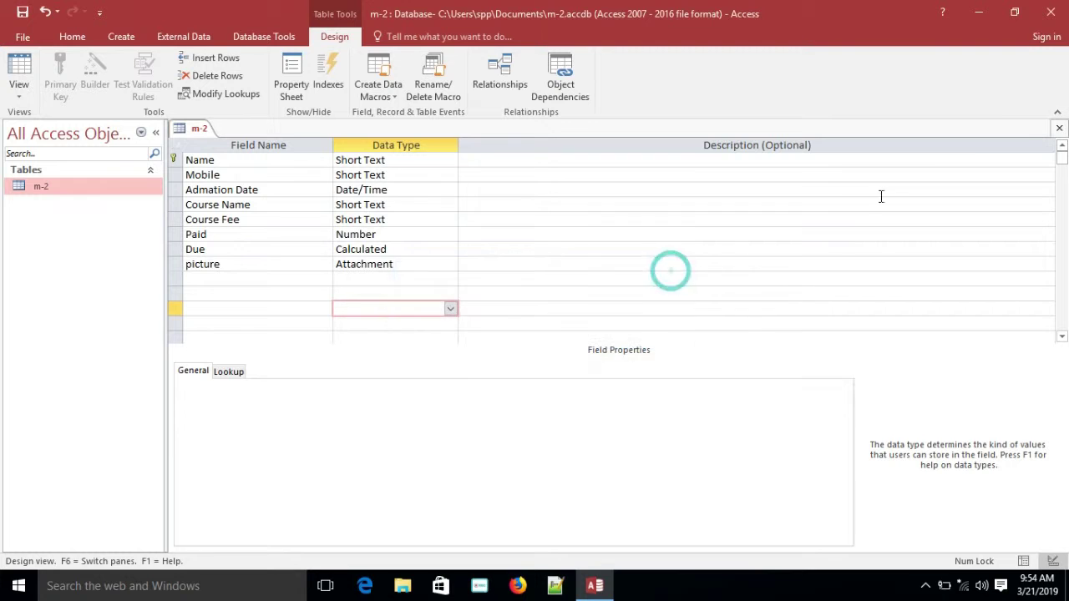
click(1059, 128)
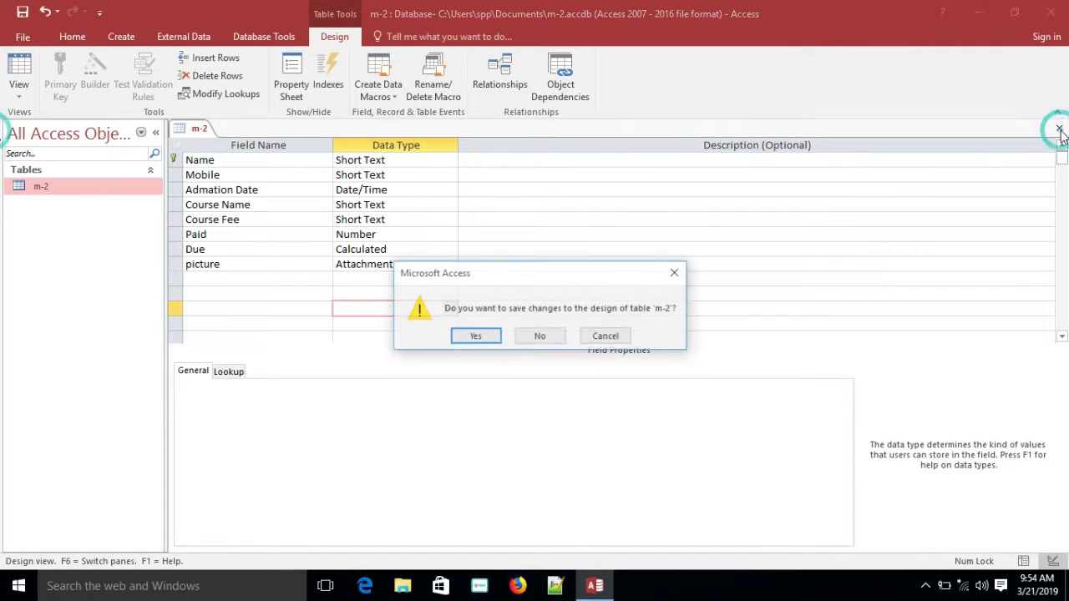
click(465, 340)
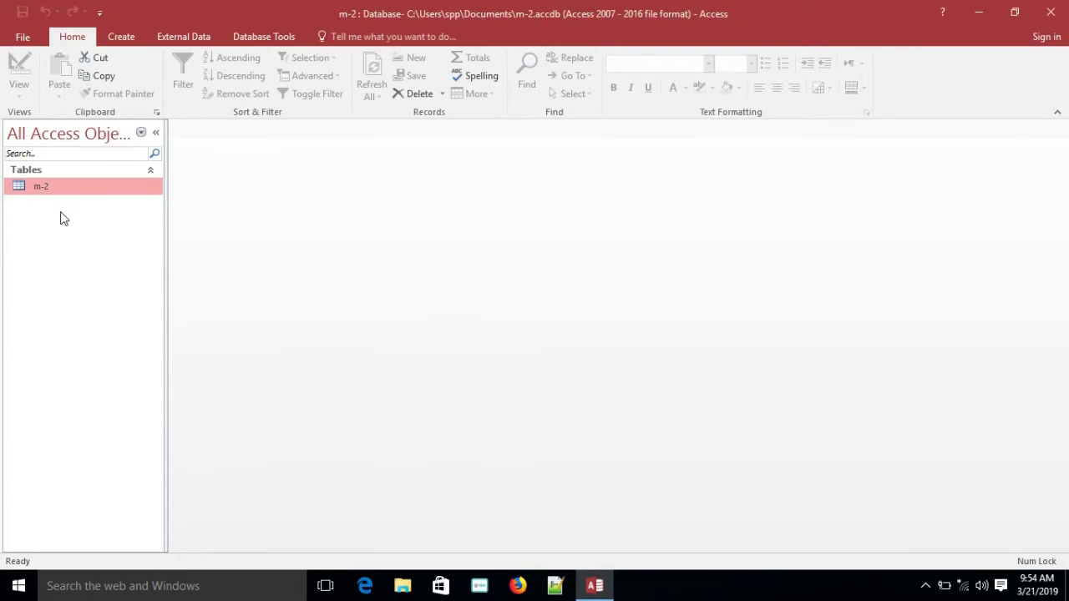
- Open the m-2 table as a datasheet and widen the Admation Date column to fit its heading
double_click(52, 189)
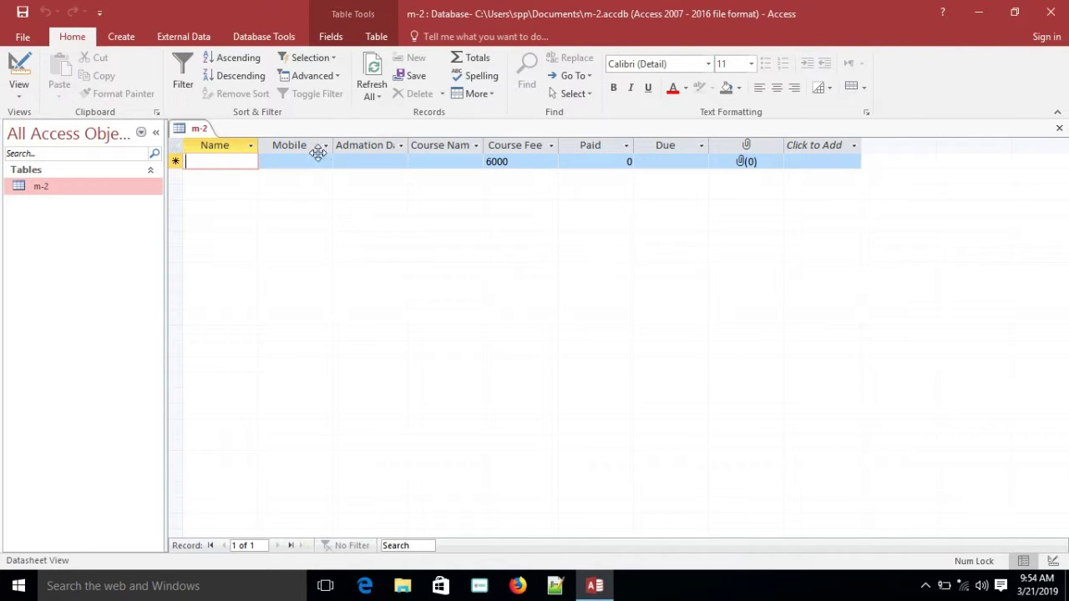
drag(408, 145, 425, 144)
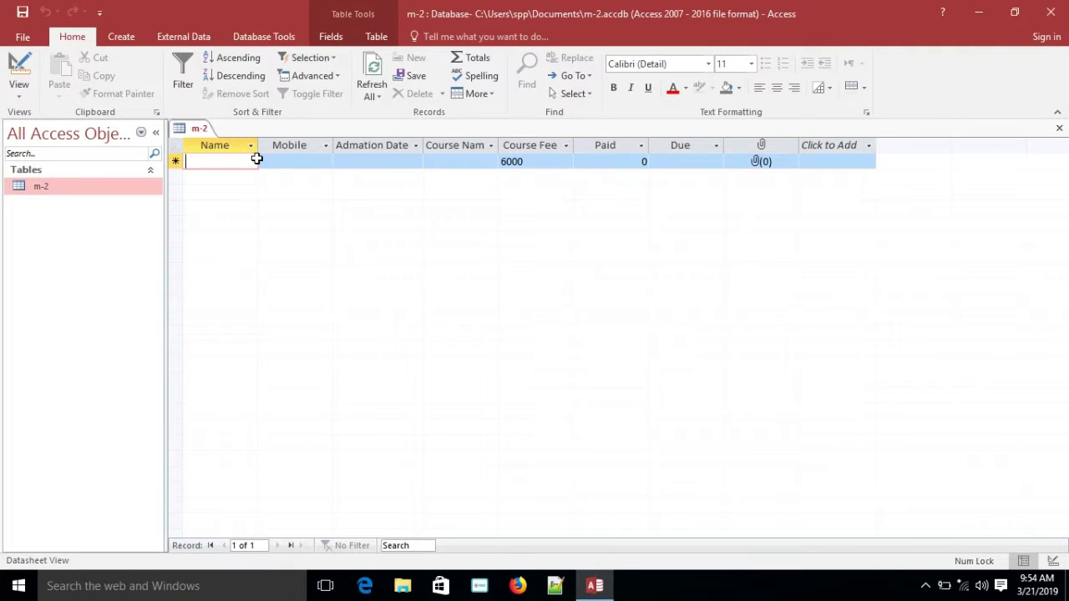
- In the first record, enter the student's name and mobile number and pick 3/29/2019 as the Admation Date
text(mamun)
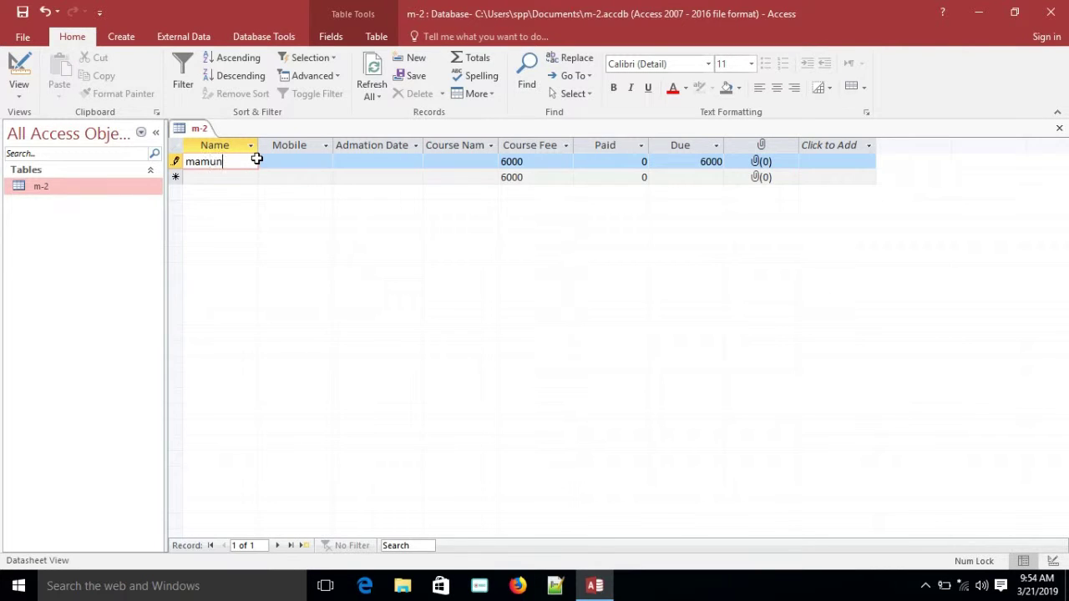
click(290, 165)
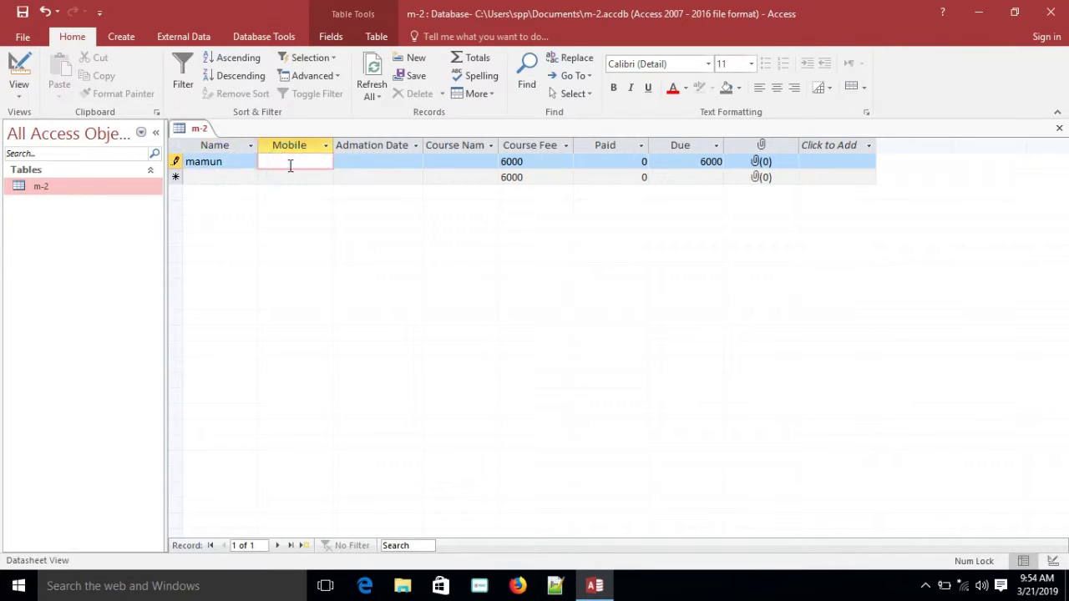
text(13544)
click(361, 162)
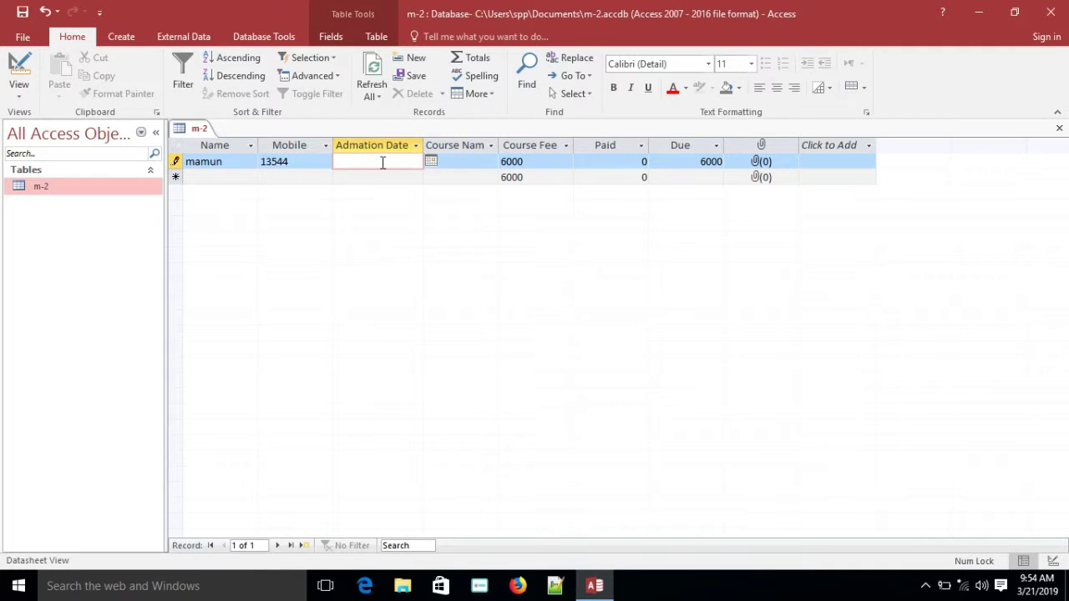
click(431, 162)
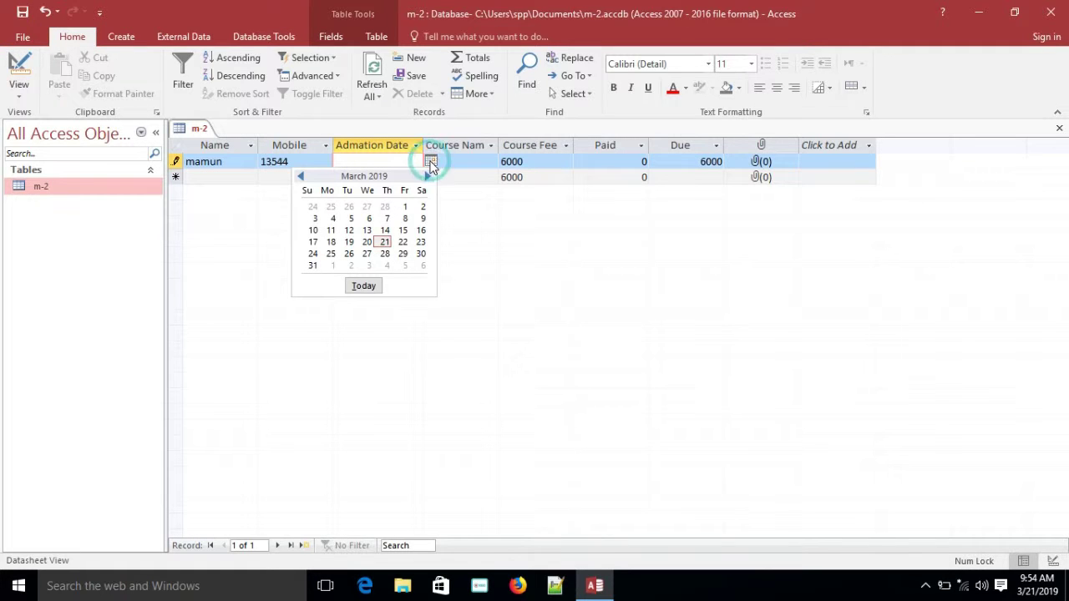
click(403, 255)
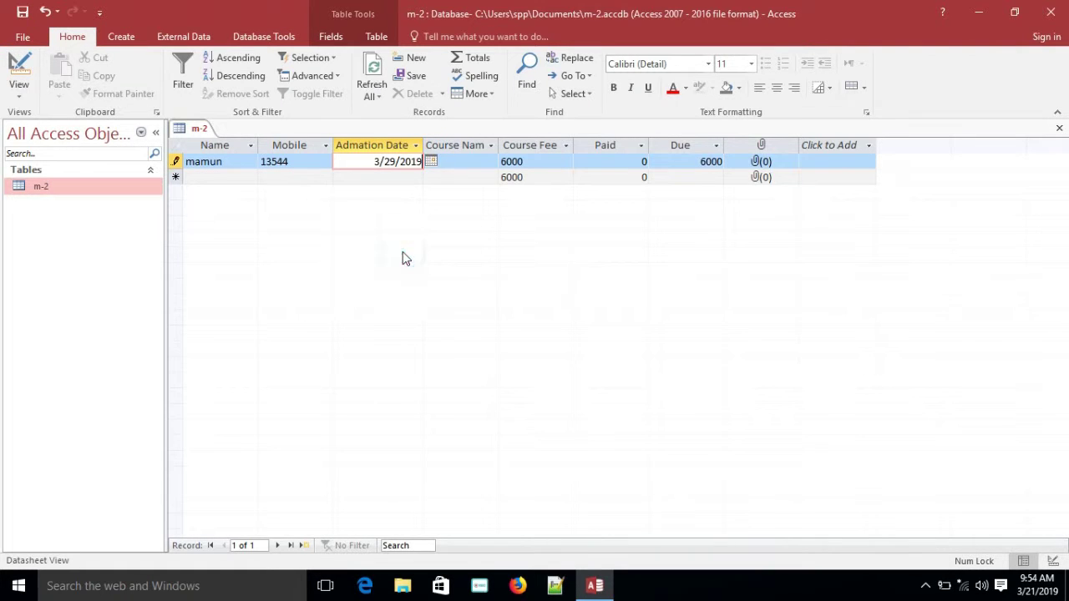
- Choose gd as the first record's Course Name and set its Paid amount to 5000
click(483, 163)
click(491, 162)
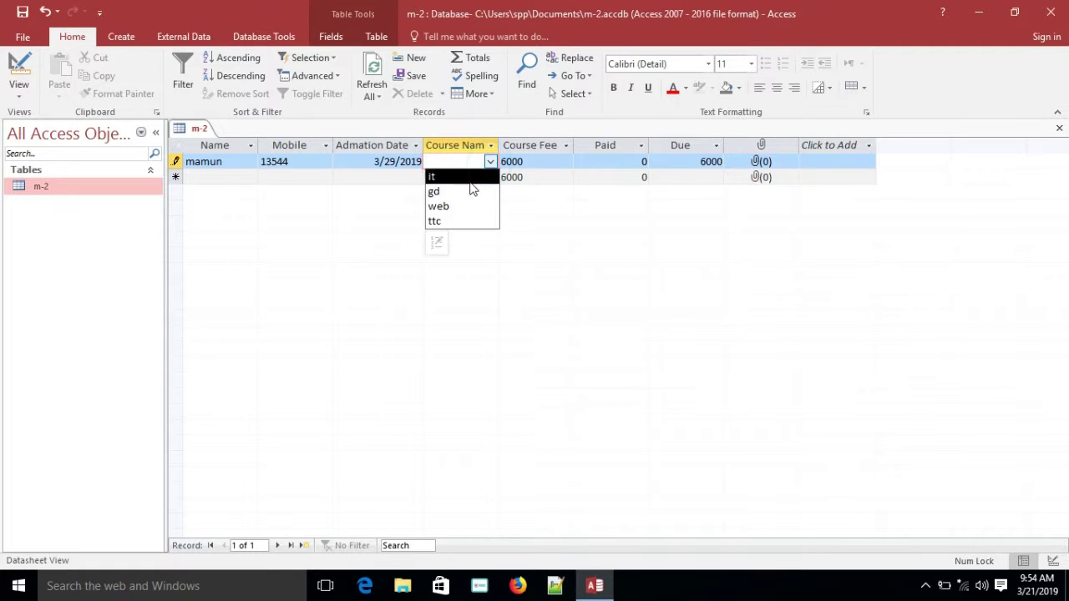
click(437, 192)
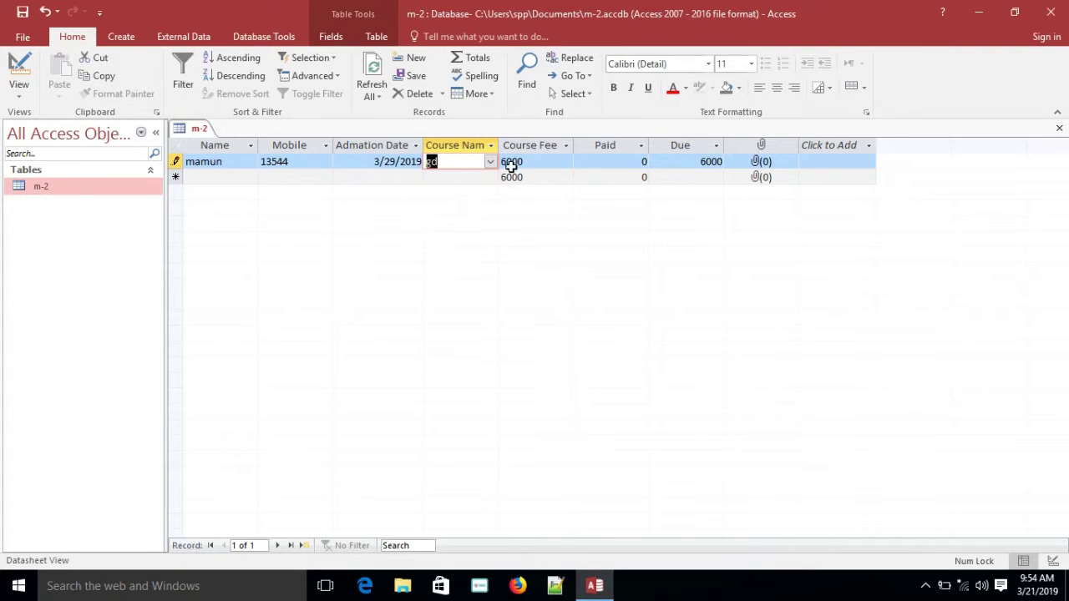
click(542, 162)
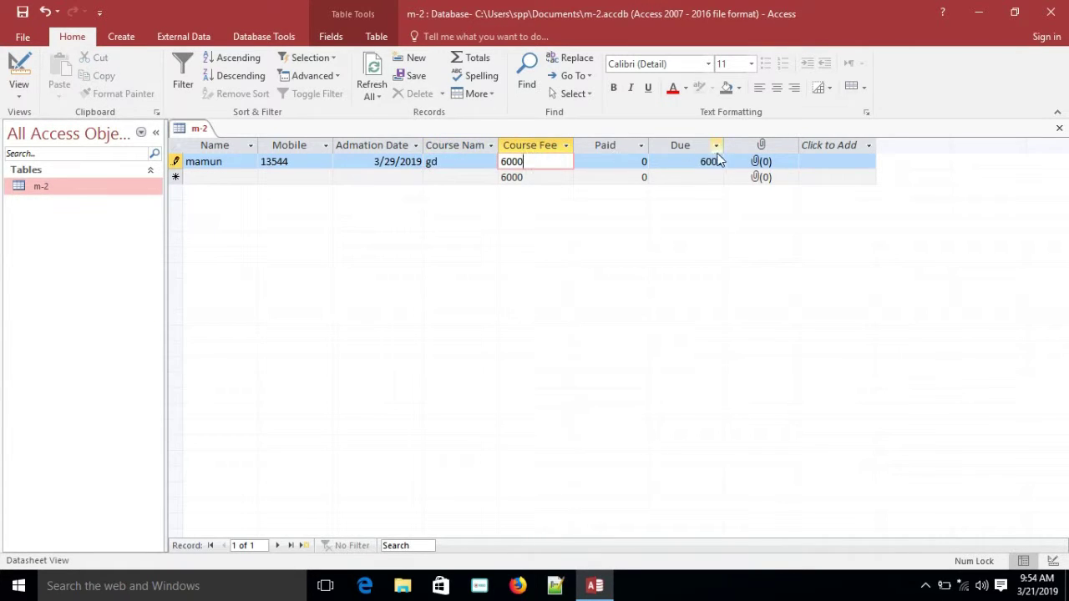
click(634, 163)
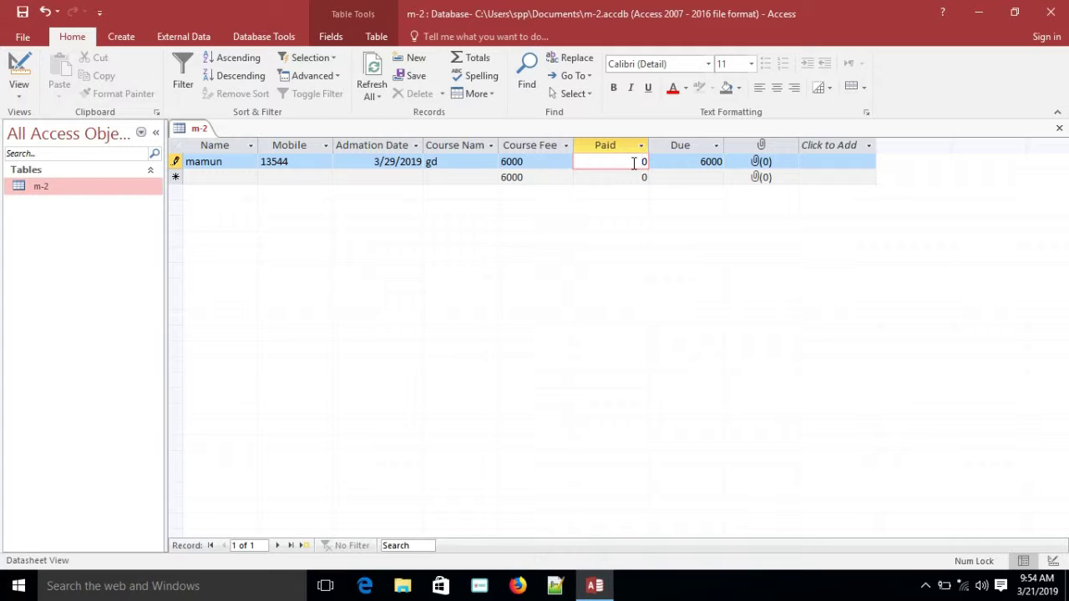
text(5000)
click(714, 161)
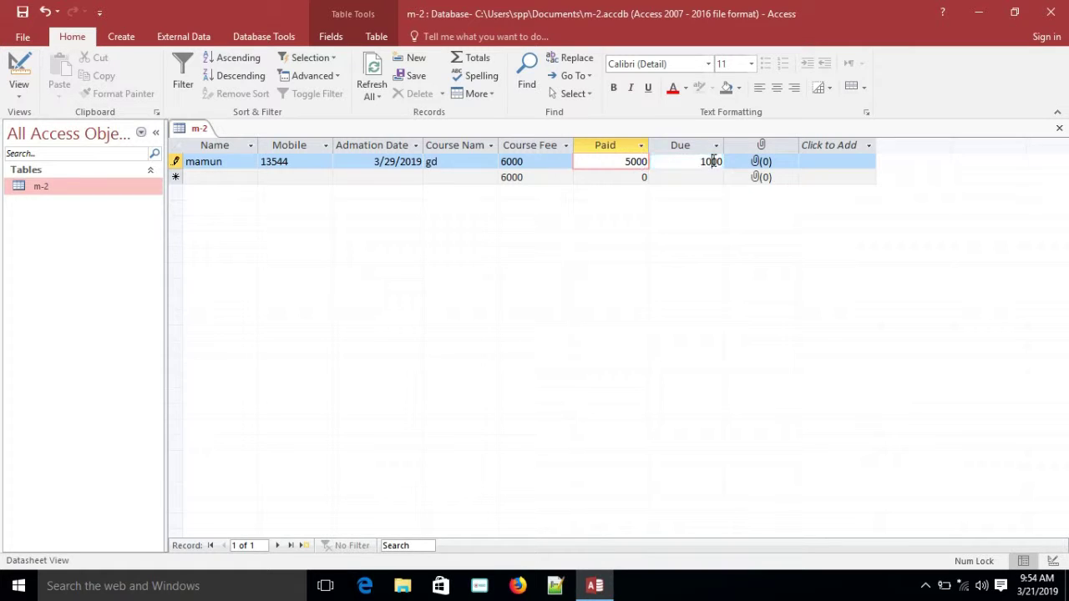
- Attach WIN_20190307_16_53_07_Pro.jpg from the Camera Roll folder in Pictures to the first record
click(755, 159)
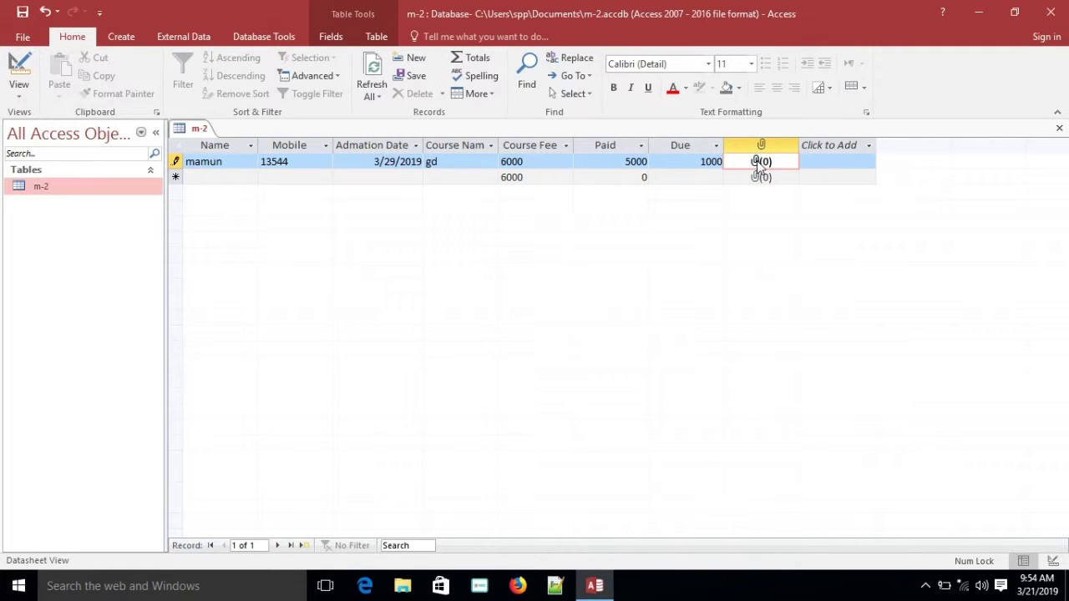
double_click(757, 161)
click(649, 245)
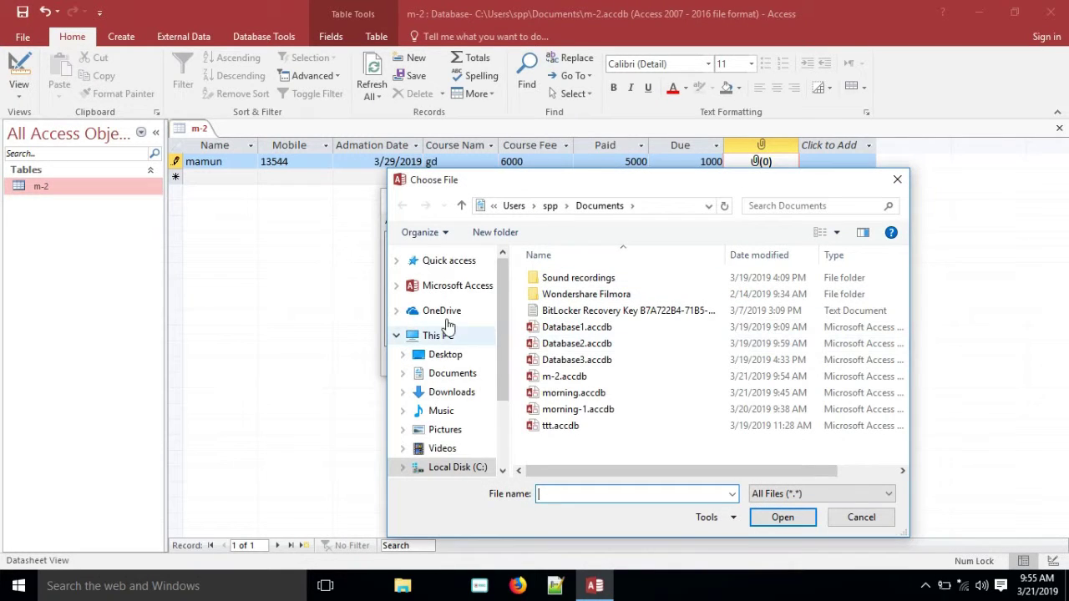
click(455, 425)
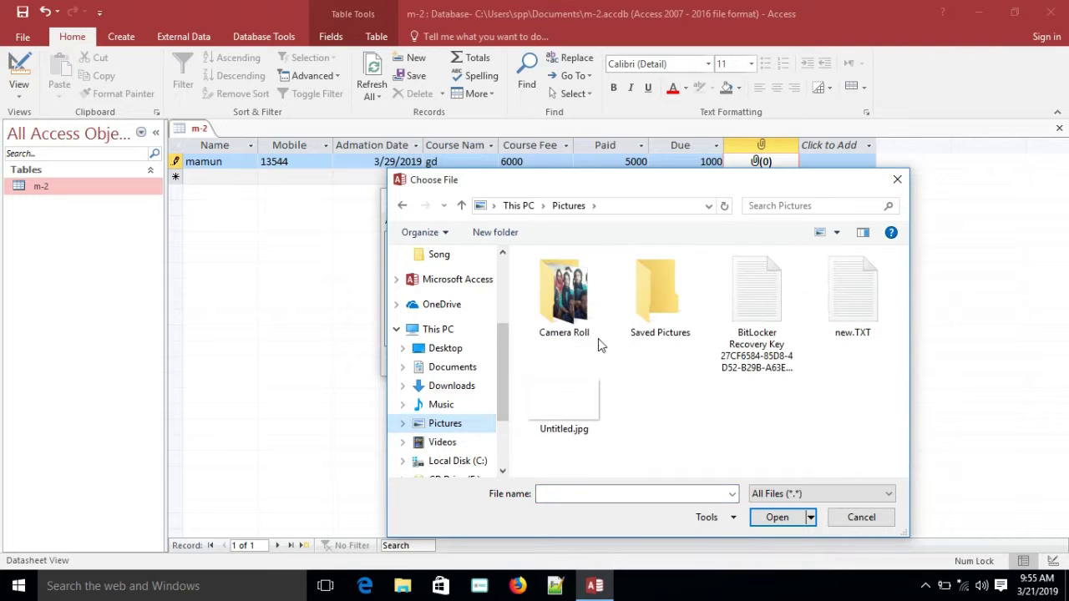
double_click(582, 311)
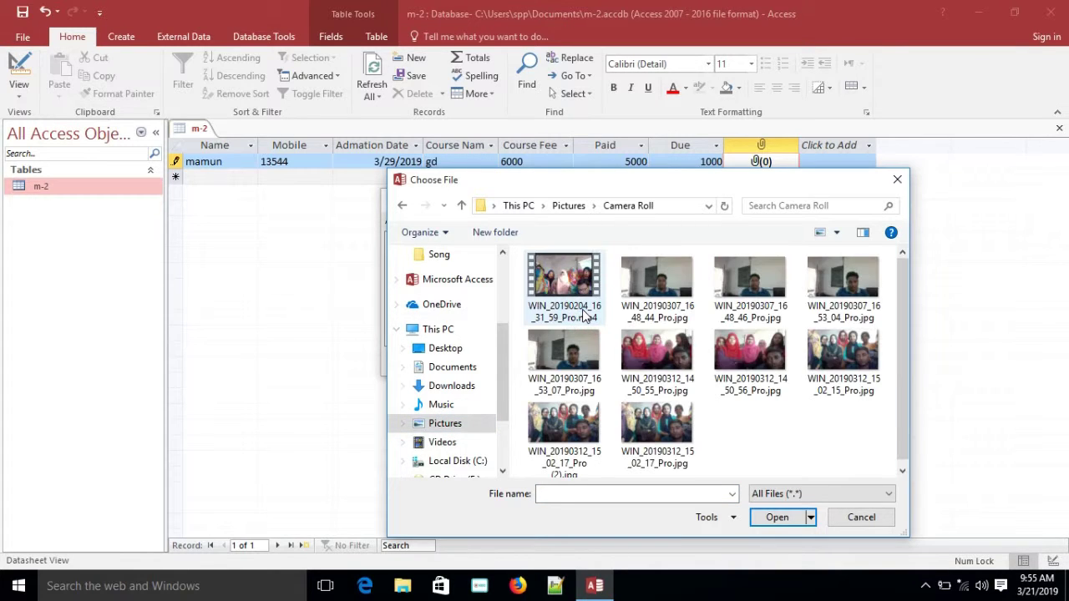
click(580, 367)
double_click(580, 368)
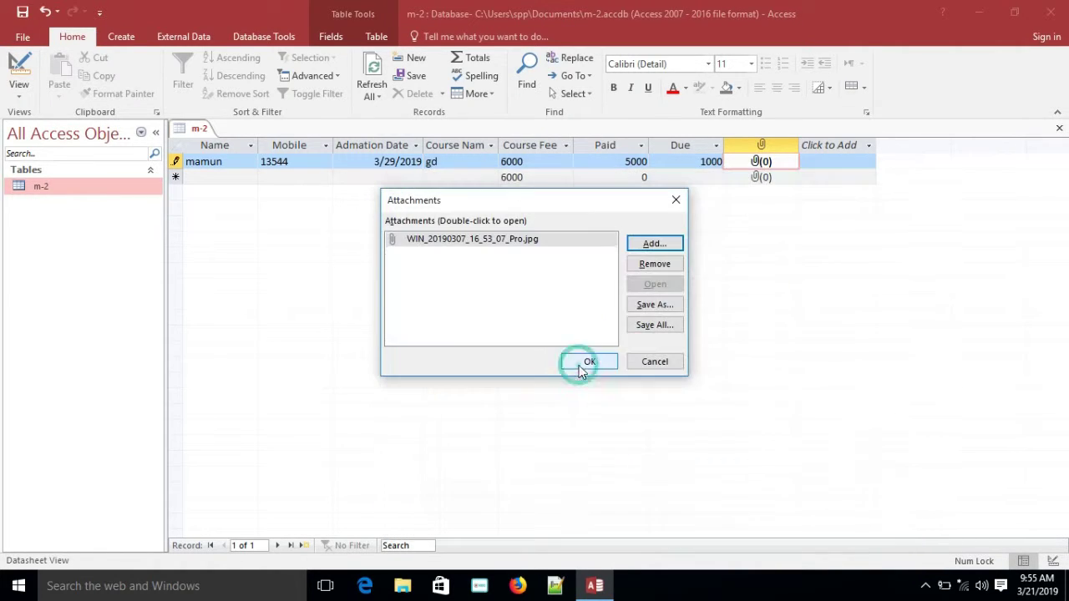
click(592, 364)
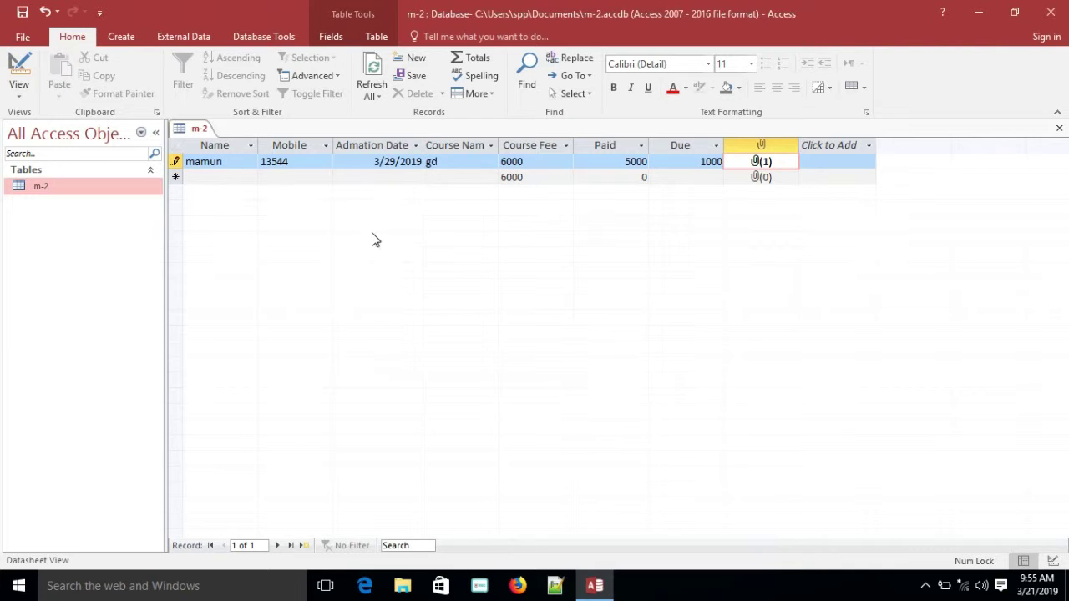
- Start a second record with the student's name and mobile number
click(209, 176)
text(sumon)
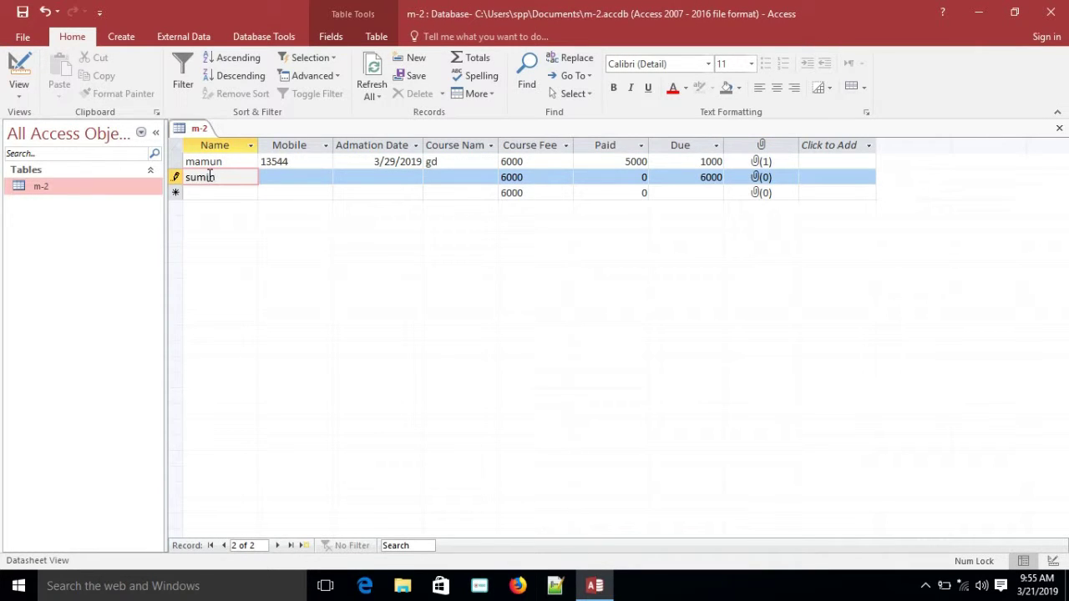
key(BackSpace)
key(BackSpace)
text(on)
click(281, 176)
text(12365478)
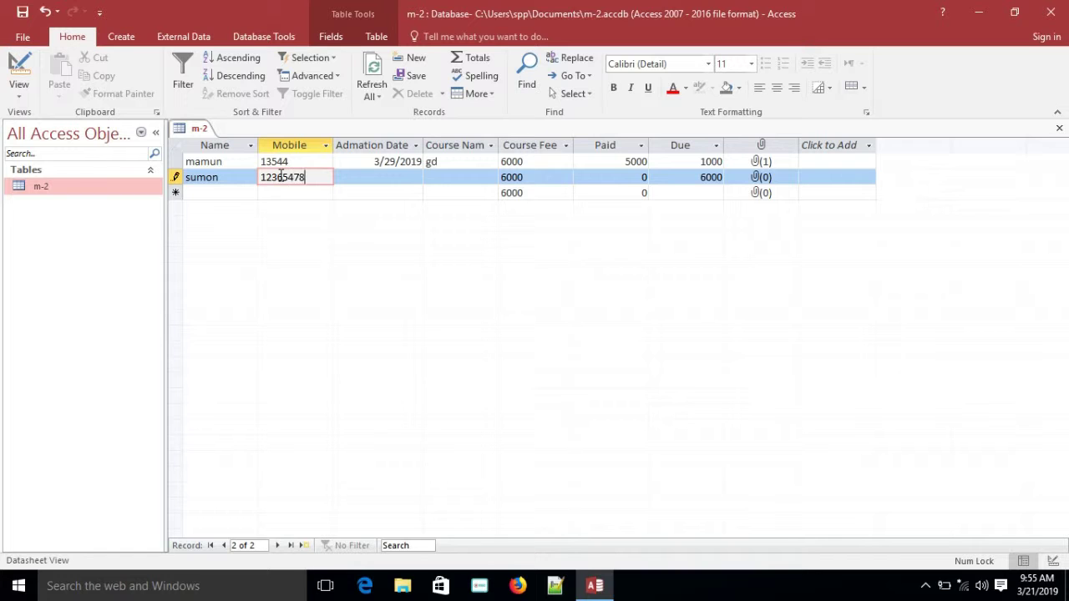
text(9)
- Pick 3/16/2019 as the second record's Admation Date and set its Paid amount to 6500
click(365, 183)
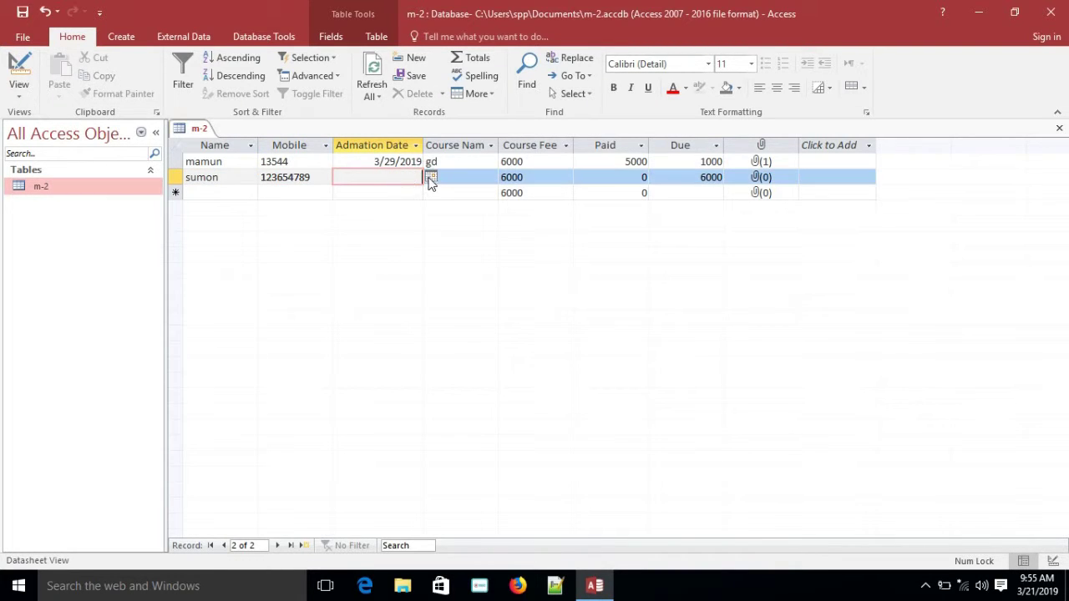
click(430, 178)
click(411, 247)
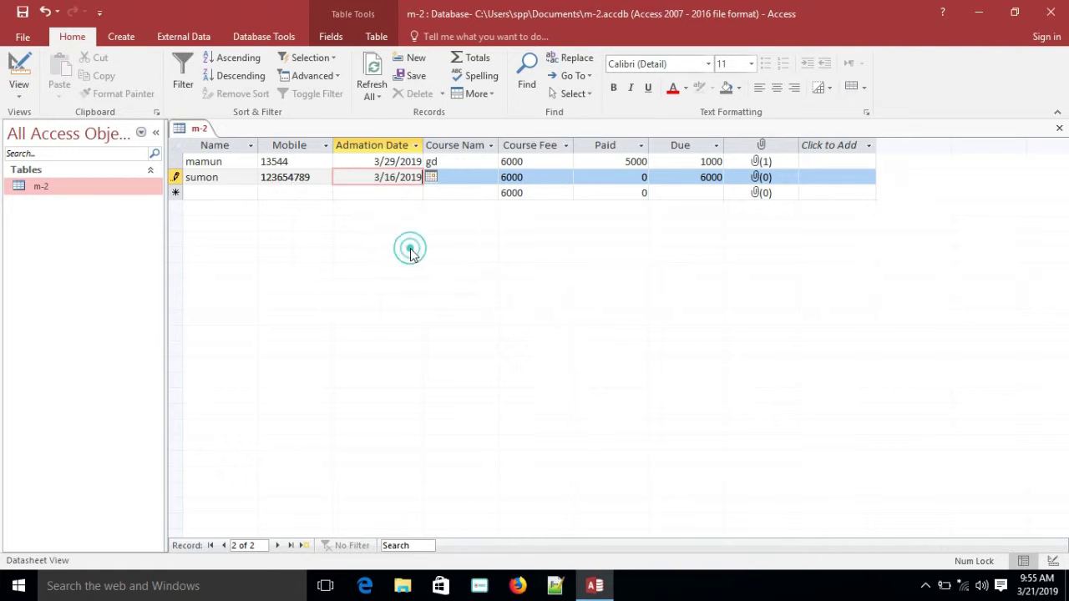
click(612, 179)
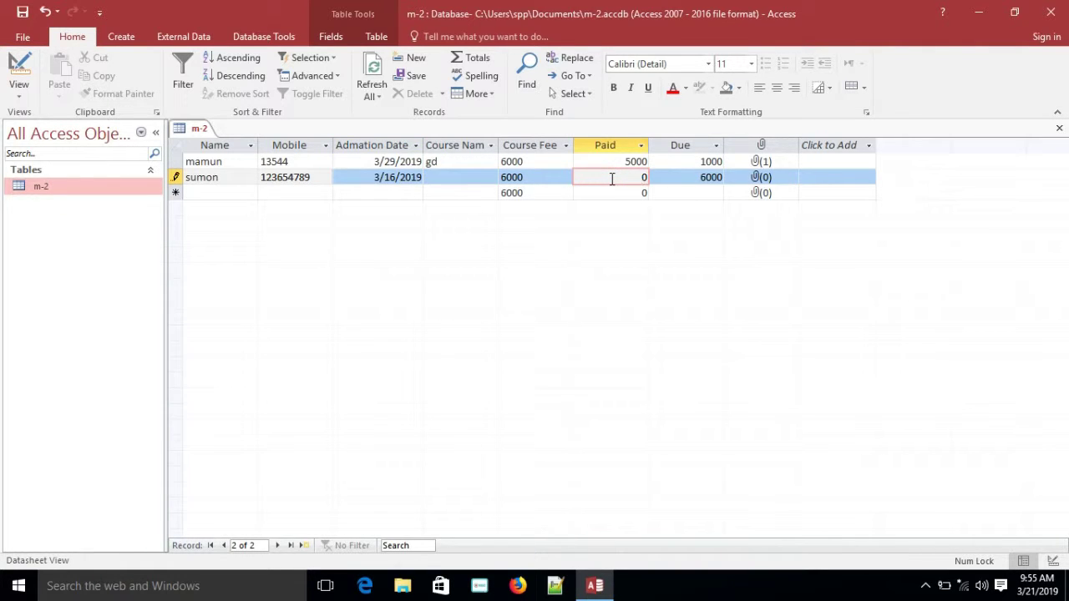
text(6500)
click(688, 179)
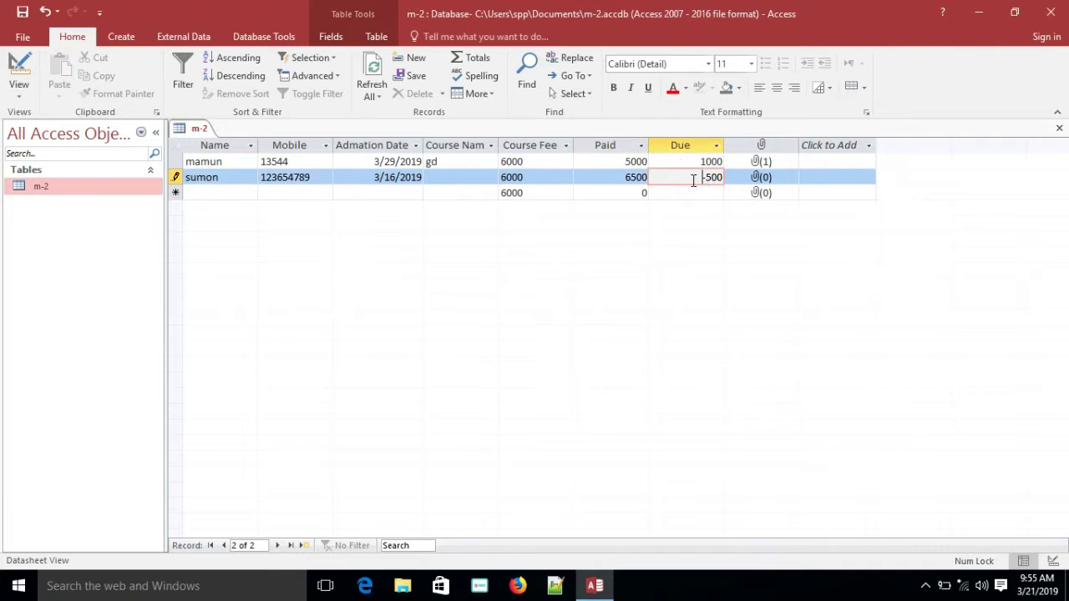
- Attach WIN_20190312_14_50_55_Pro.jpg from the Camera Roll folder to the second record
click(760, 185)
double_click(761, 184)
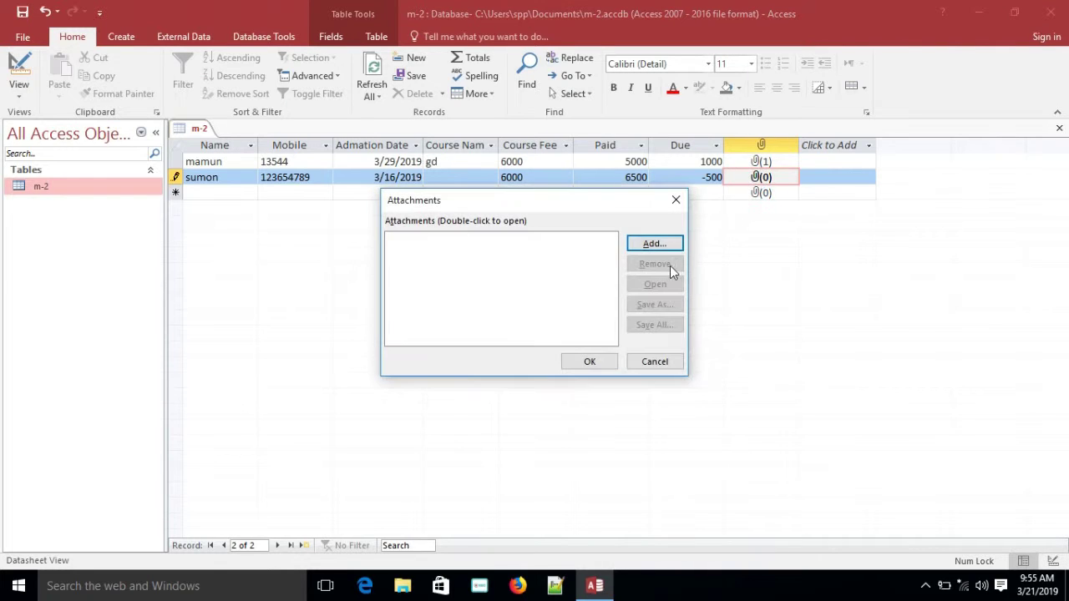
click(654, 245)
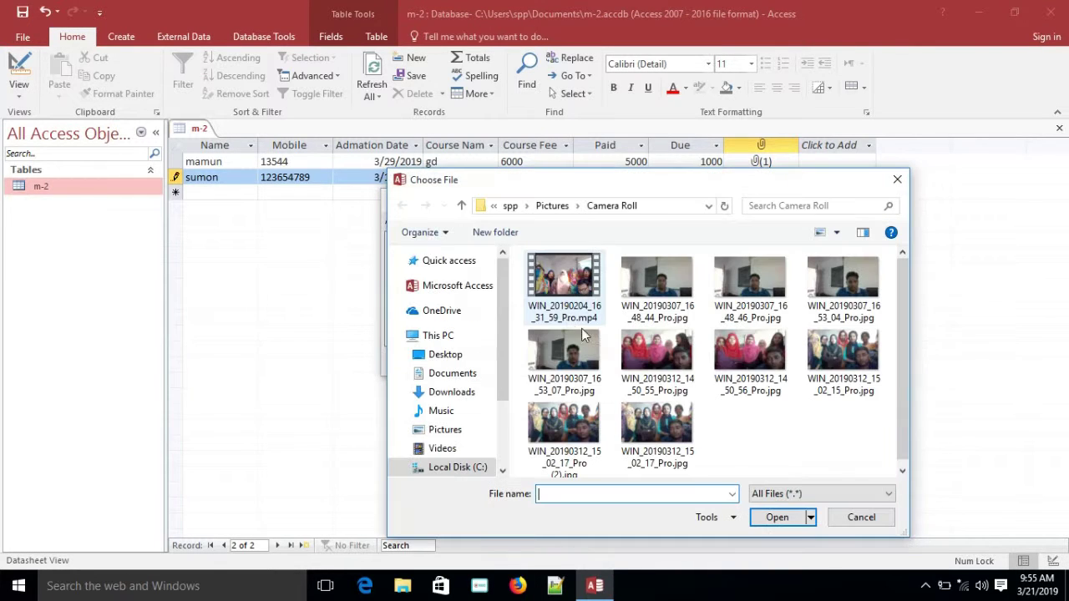
double_click(678, 350)
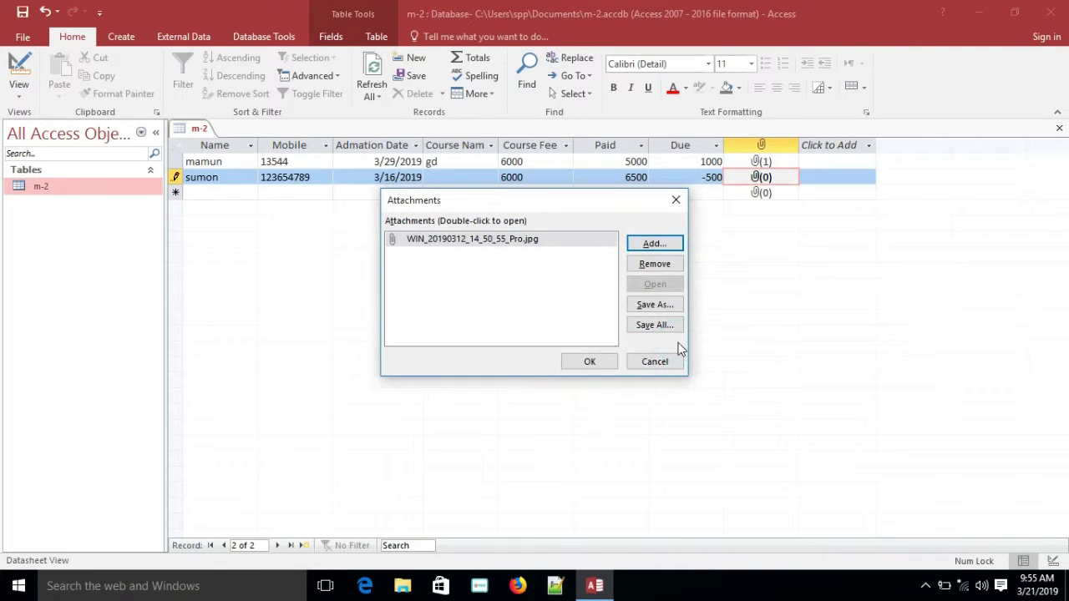
click(585, 361)
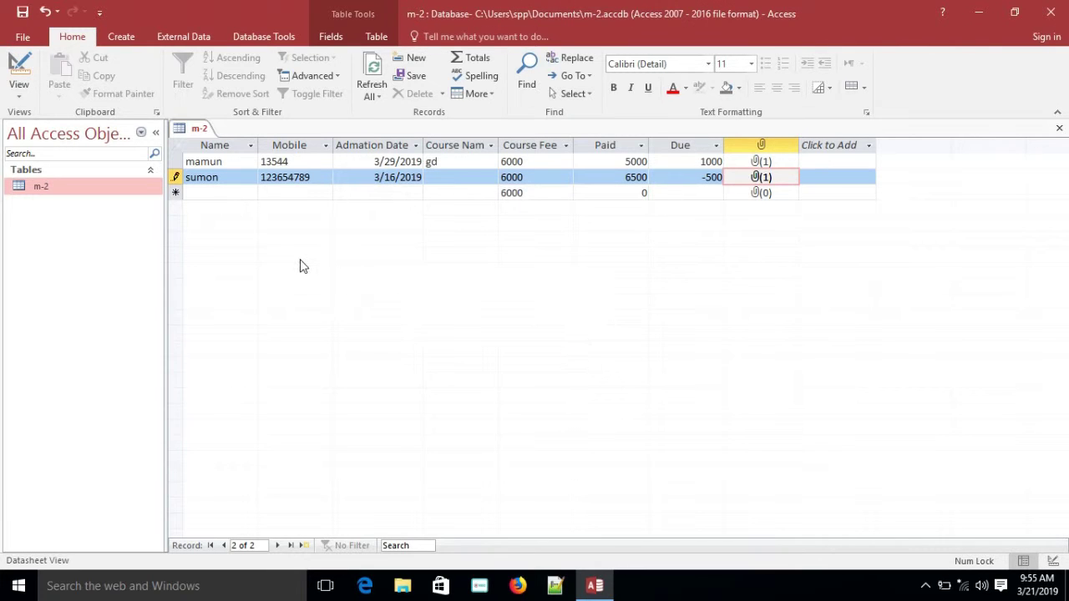
- Choose gd as the second record's Course Name and leave the row to commit the record
click(303, 265)
click(441, 180)
click(490, 177)
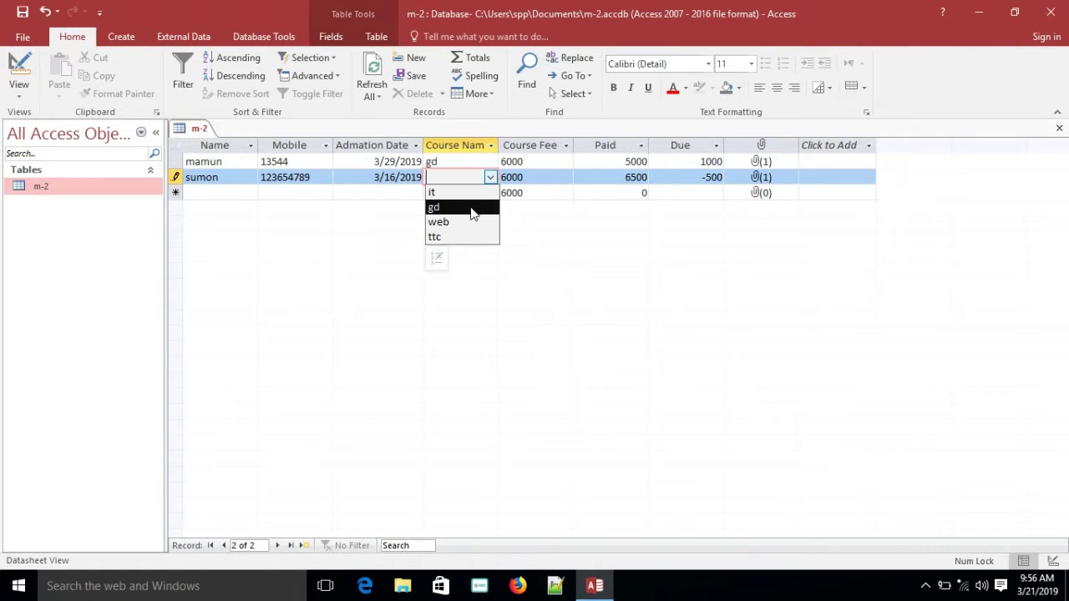
click(439, 208)
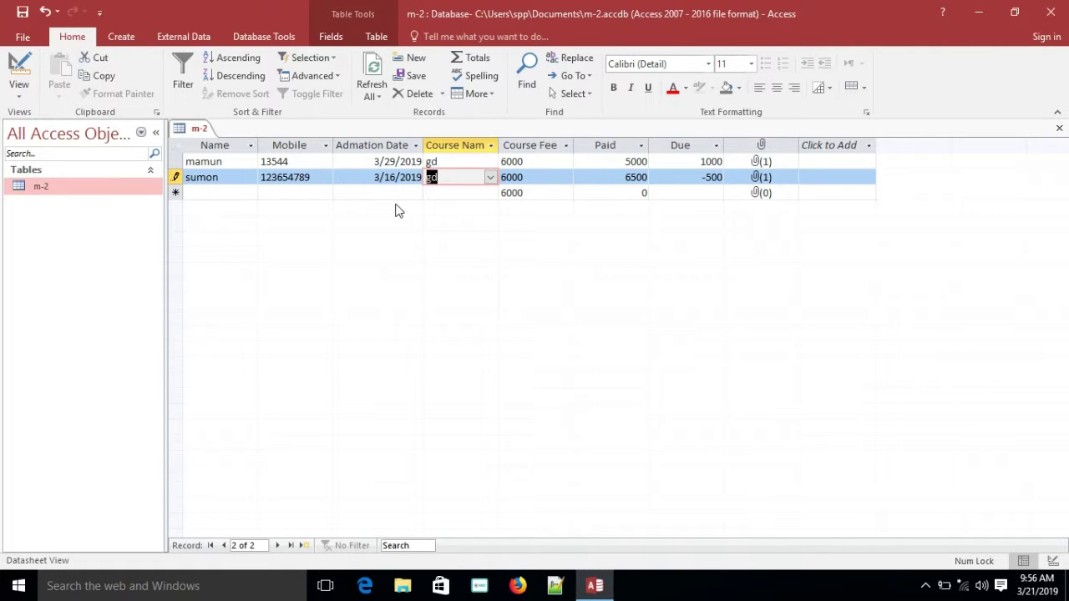
click(311, 193)
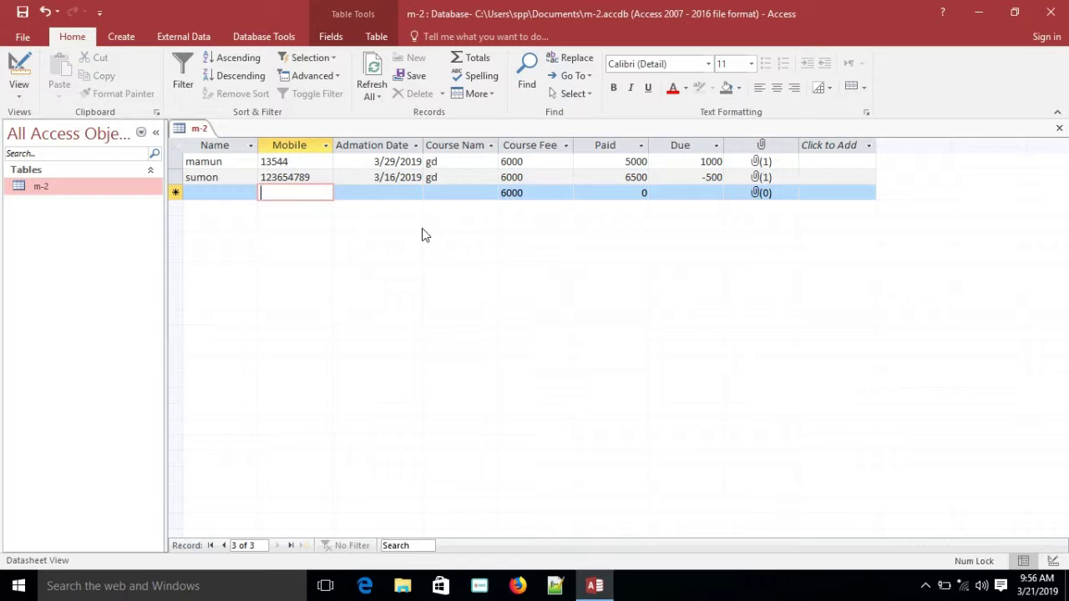
click(323, 177)
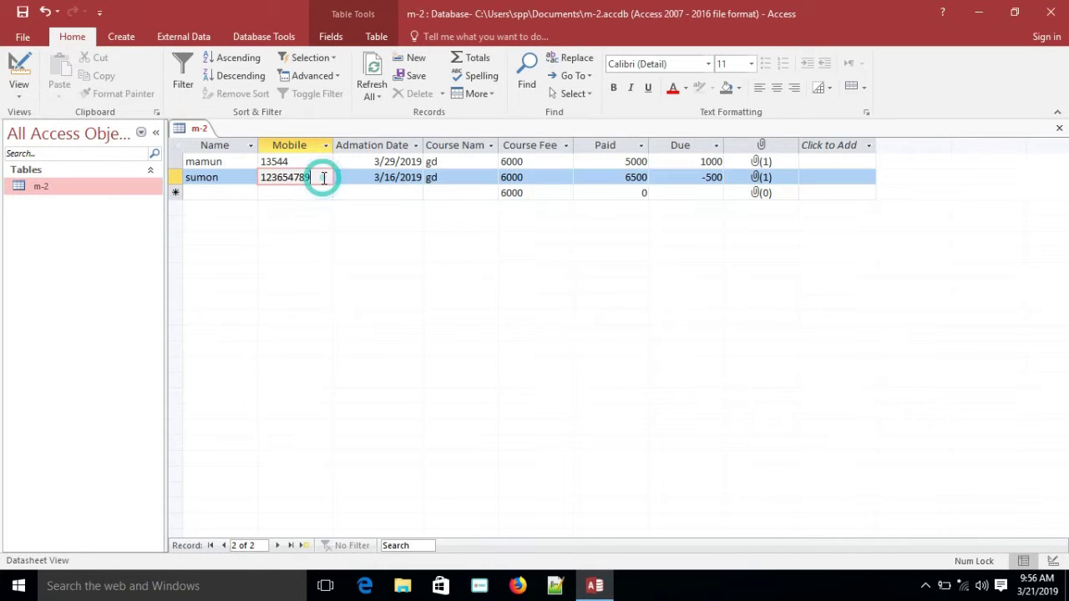
- Create a new query in design view and add the m-2 table as its source
click(121, 40)
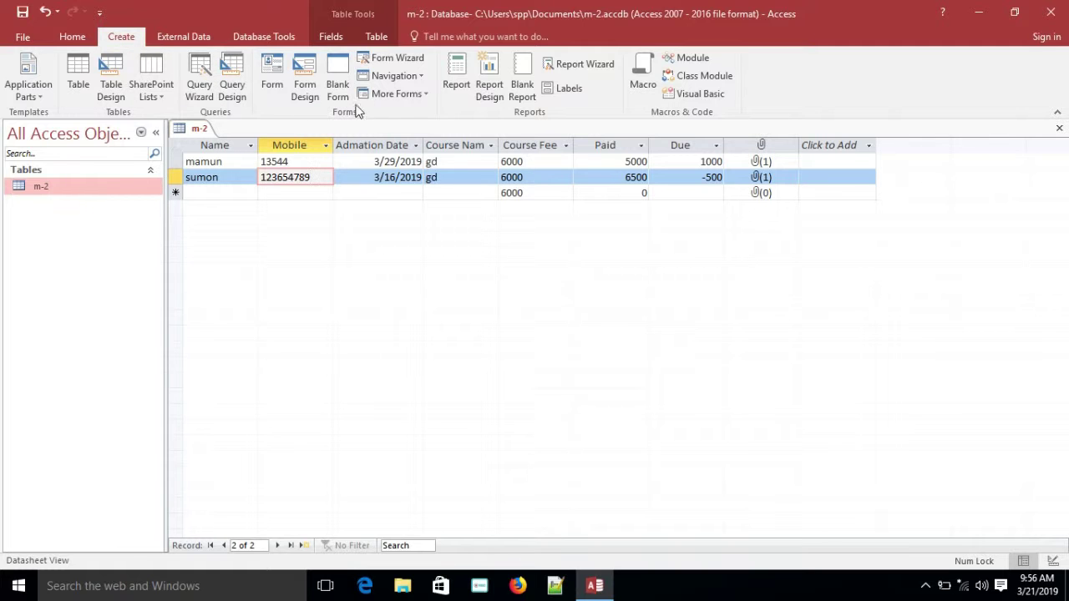
click(238, 95)
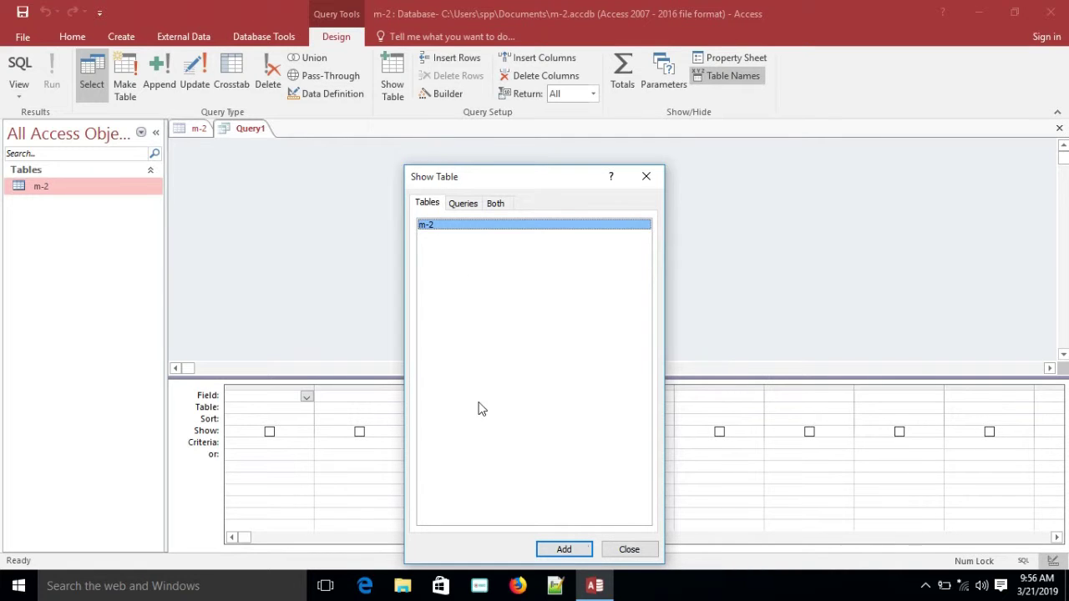
click(564, 549)
click(619, 548)
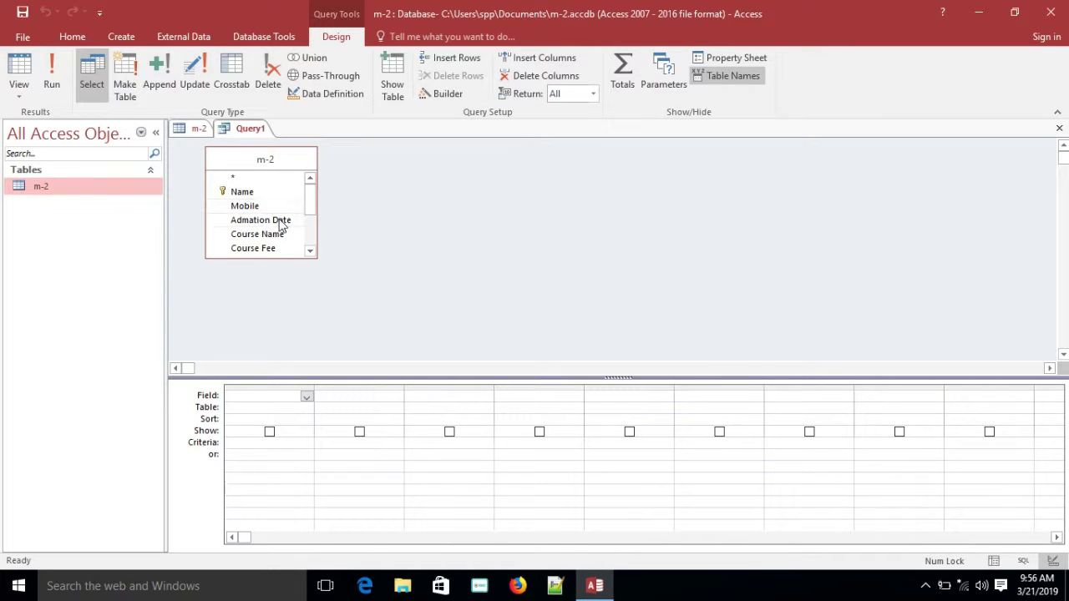
- Add the Name, Mobile, Course Name, Course Fee and Due fields of m-2 to the query
mouse_move(308, 198)
mouse_down()
mouse_move(310, 245)
mouse_move(313, 199)
mouse_up()
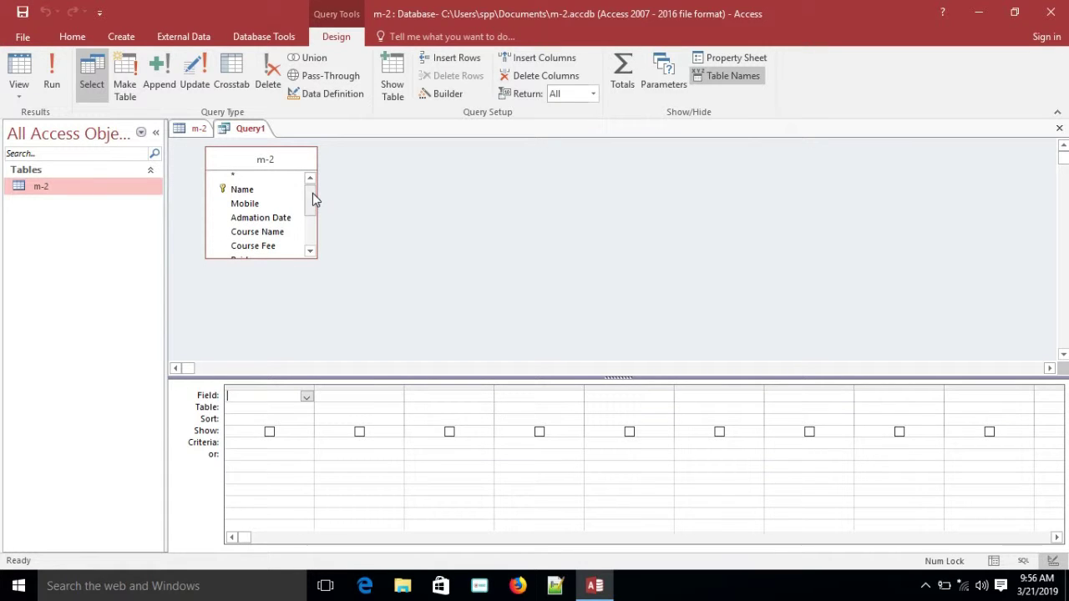
double_click(241, 190)
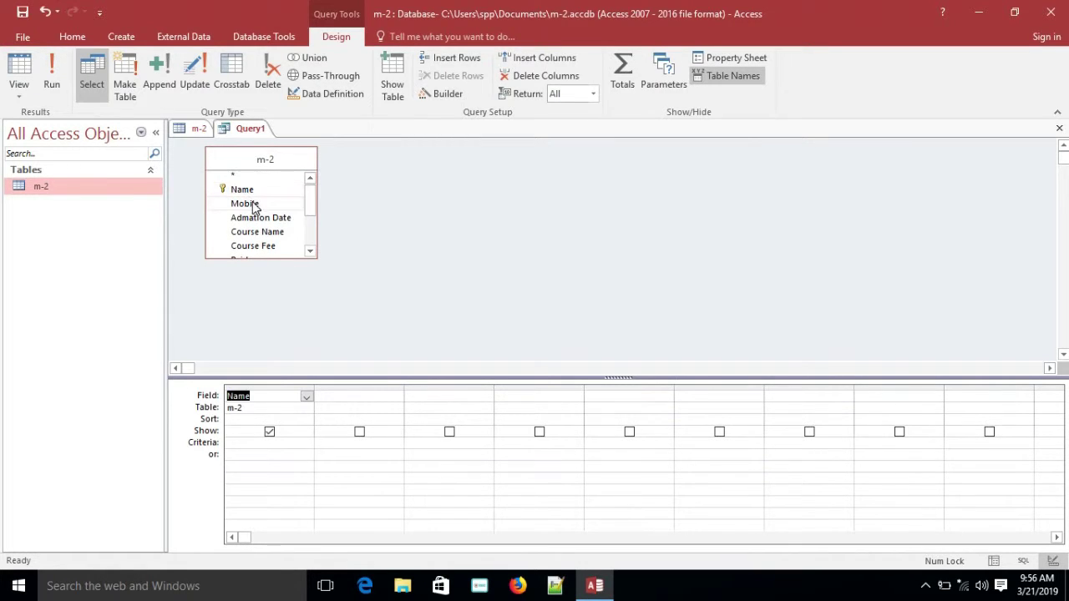
double_click(247, 204)
double_click(259, 233)
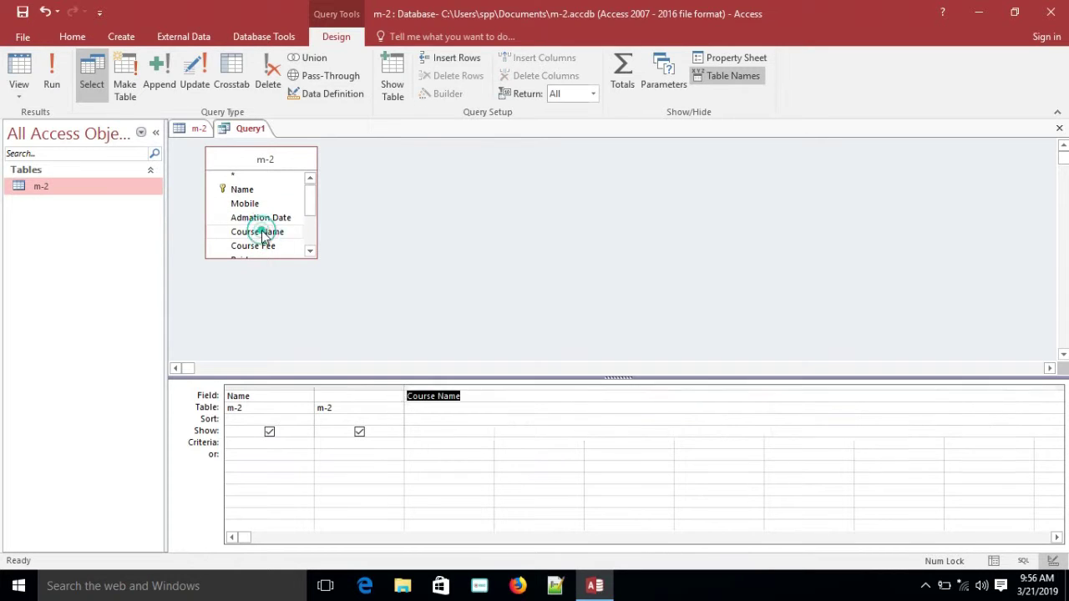
double_click(267, 246)
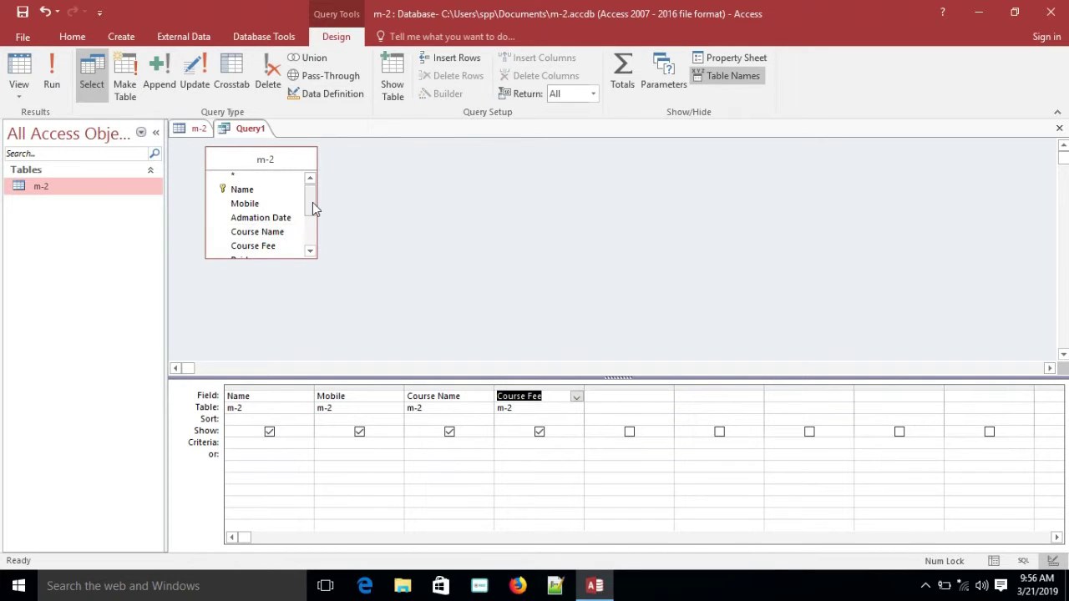
scroll(312, 203, down, 2)
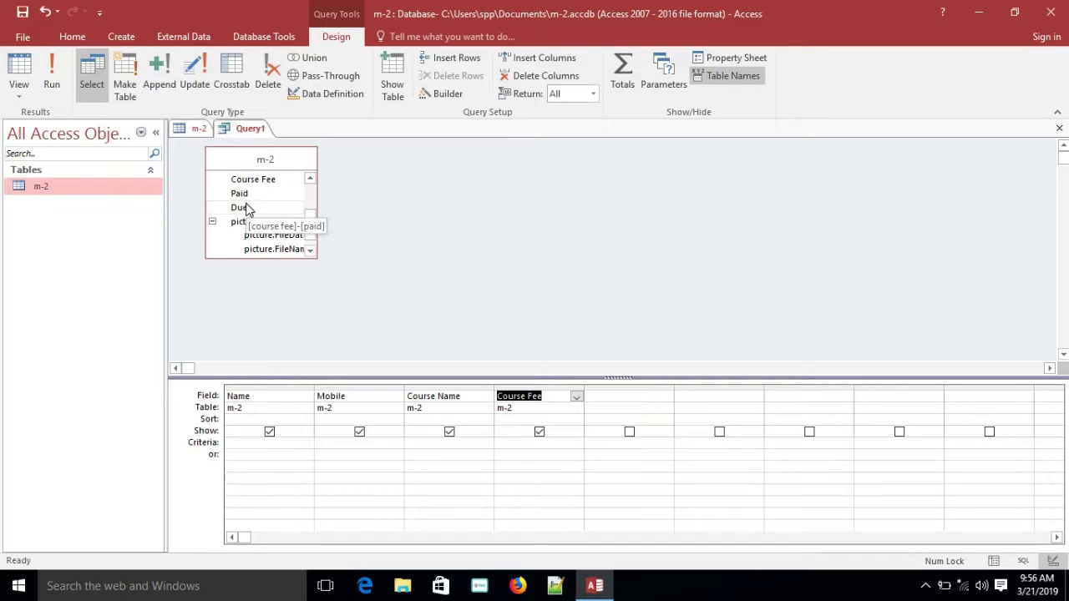
double_click(242, 208)
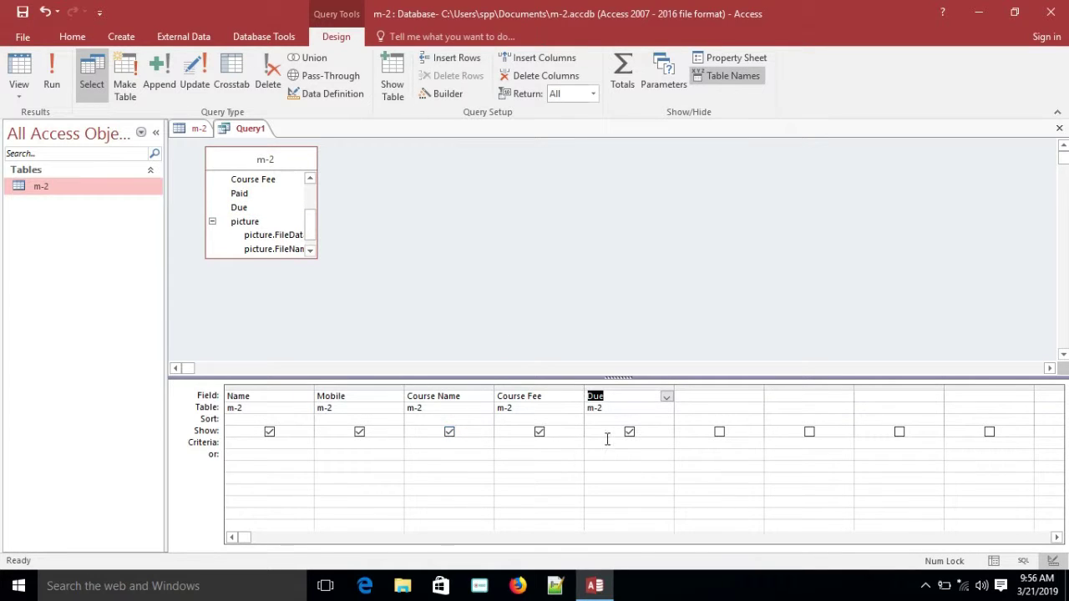
- Set the Name field's criteria to the second student's name and run the query
click(276, 446)
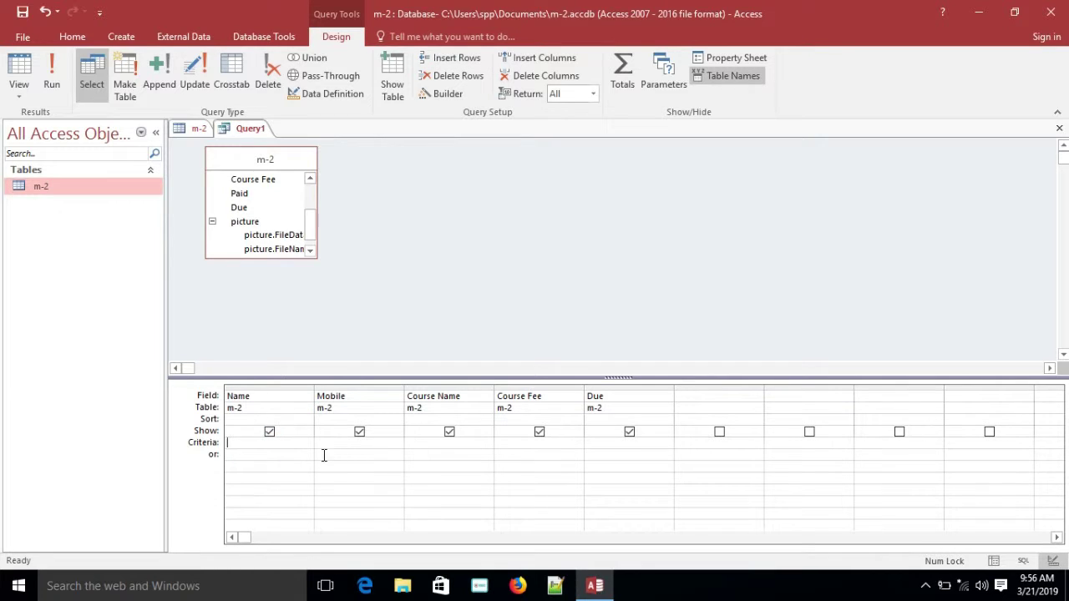
click(266, 446)
click(258, 441)
text(sumon)
key(Tab)
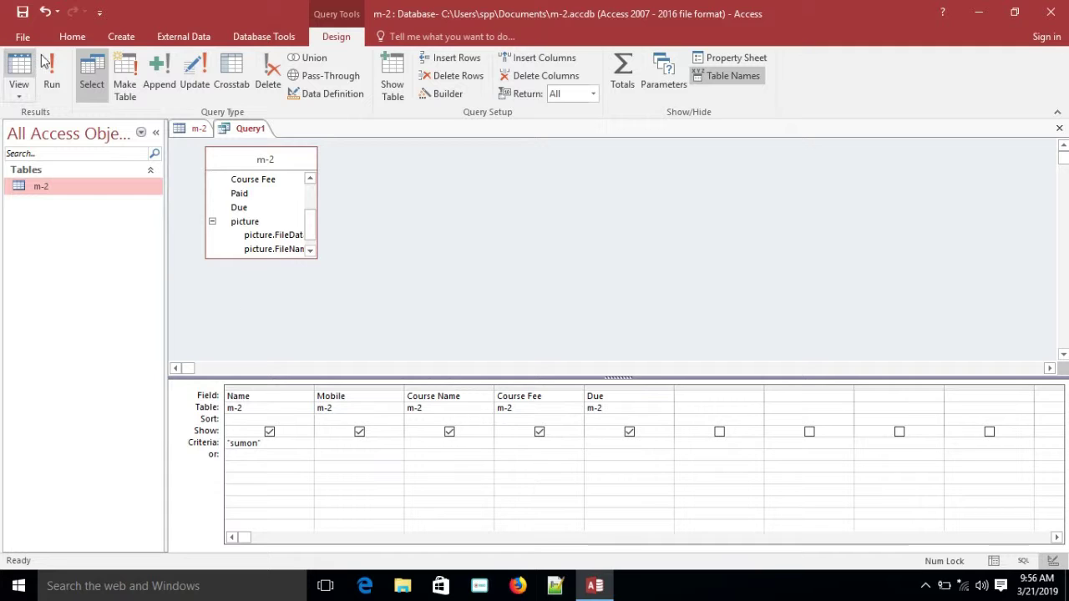
click(53, 77)
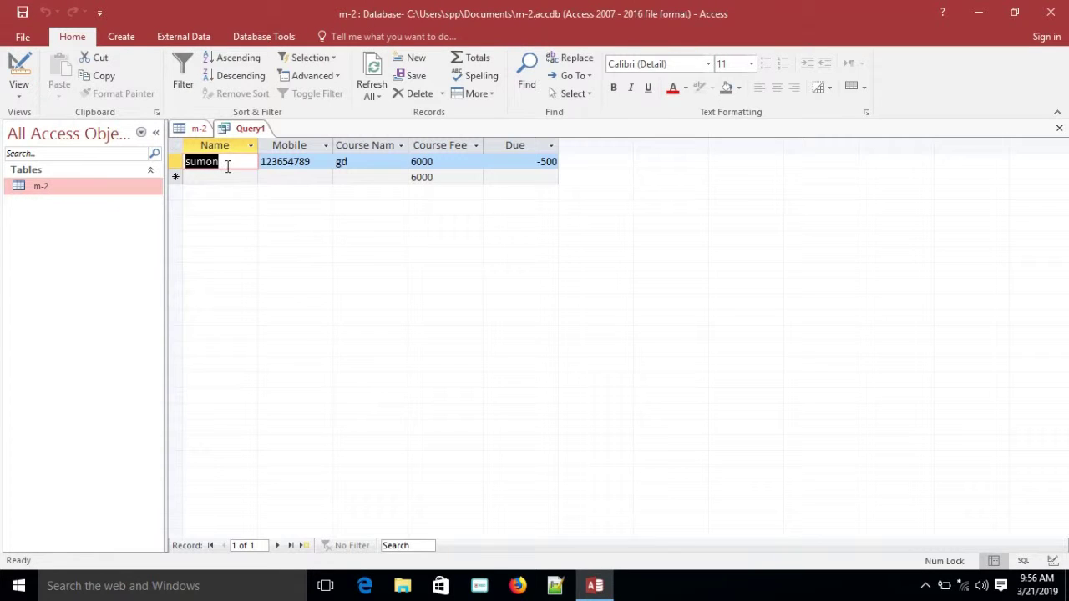
- Check the Course Name, Course Fee and Due values in the query's result row
click(370, 161)
click(447, 162)
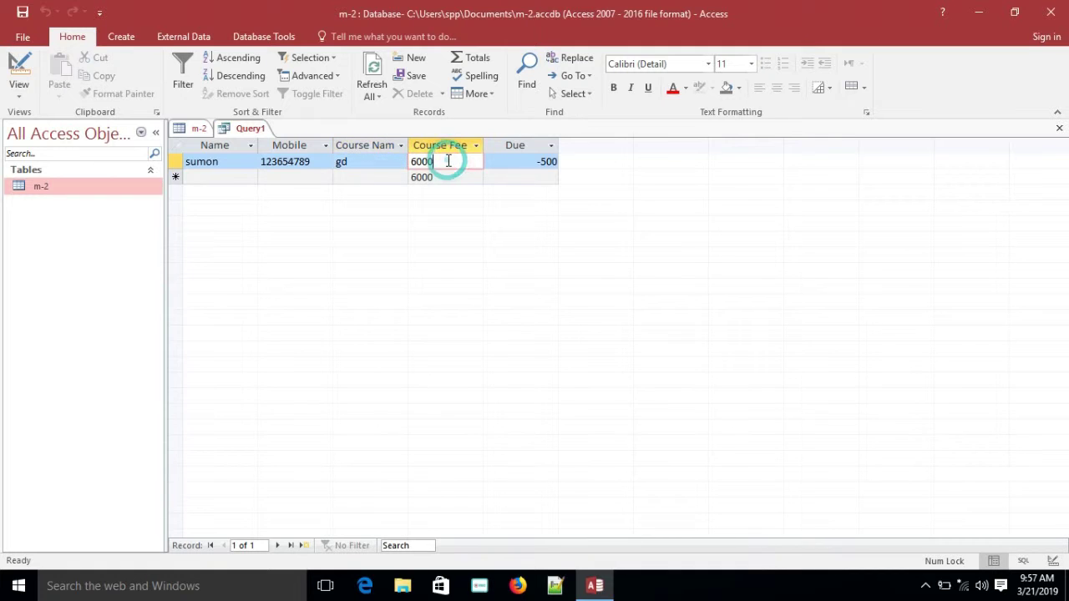
click(505, 162)
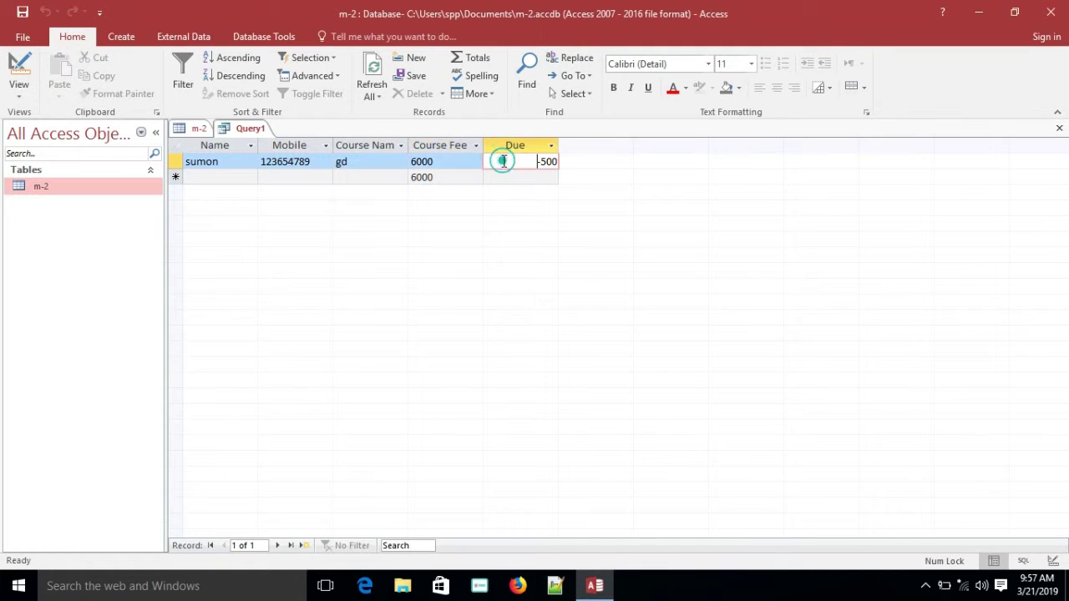
click(572, 161)
click(612, 159)
- Try to close the query and save it under the name m-2
right_click(262, 134)
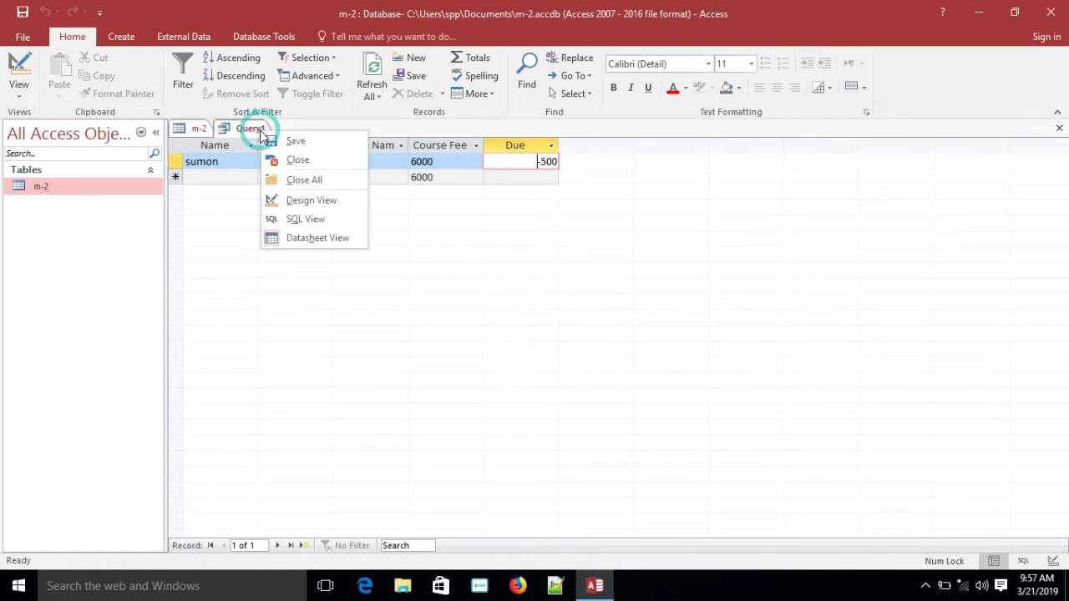
click(300, 161)
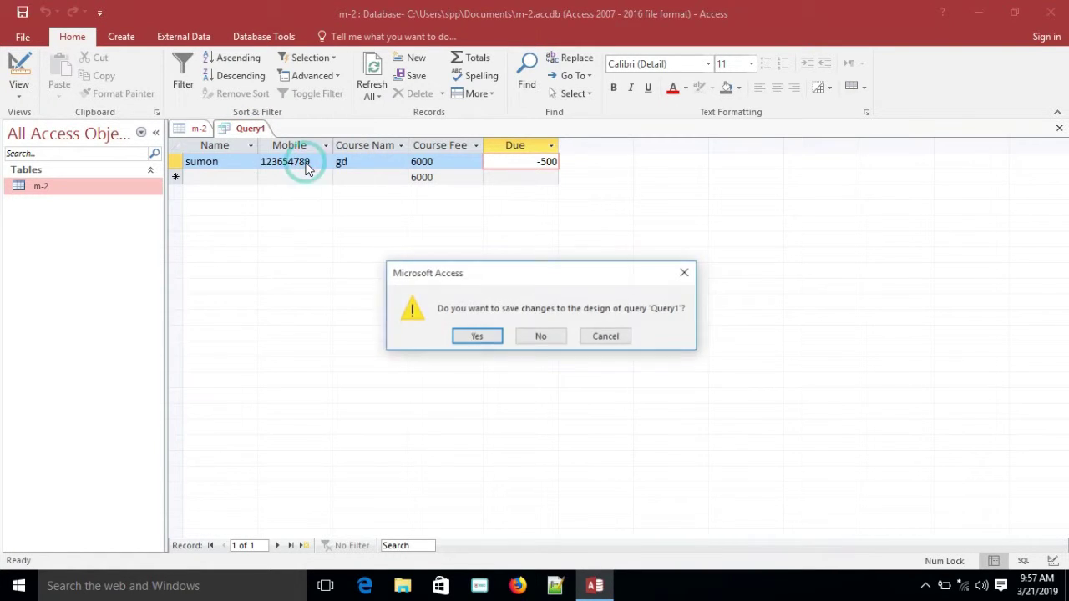
click(477, 337)
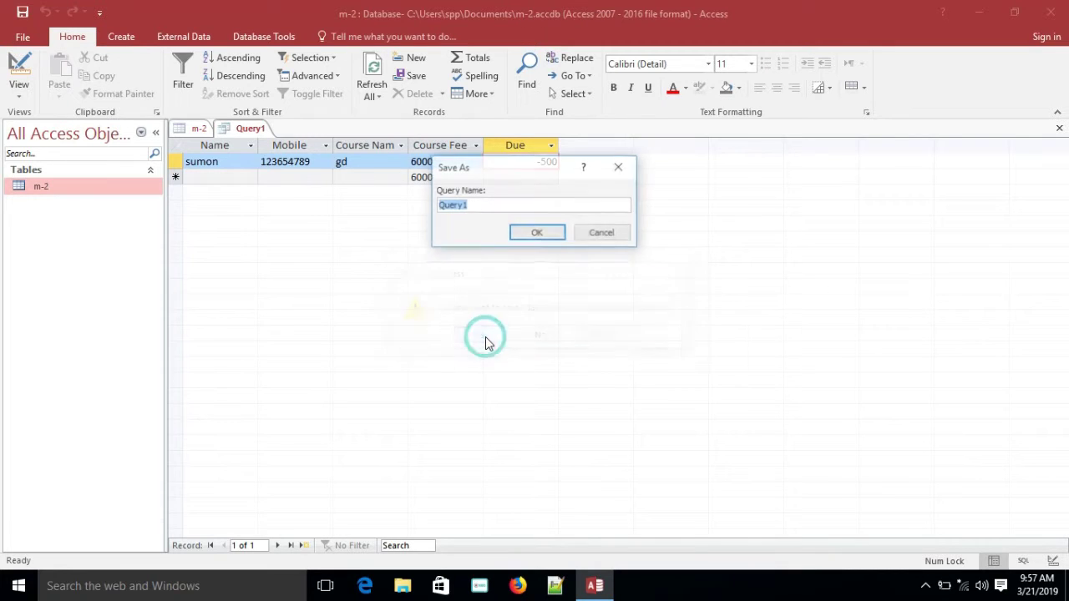
key(BackSpace)
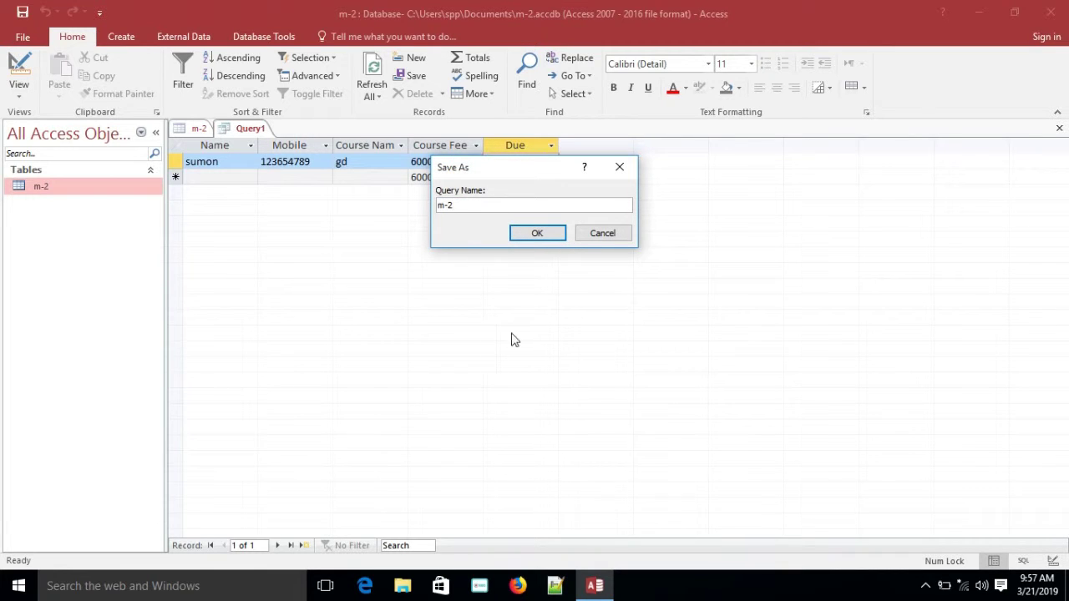
click(537, 233)
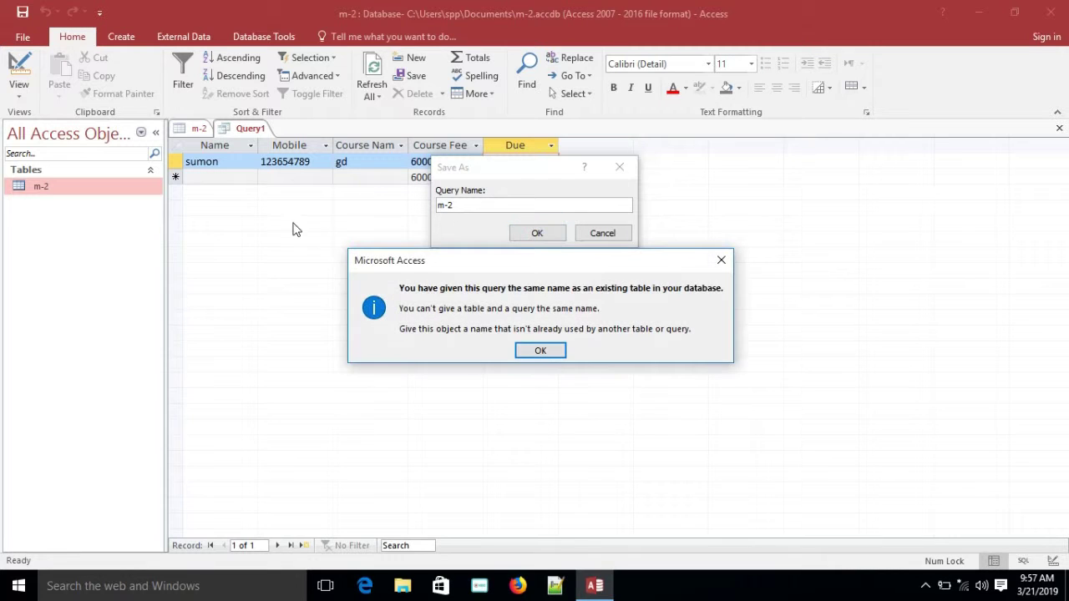
click(543, 352)
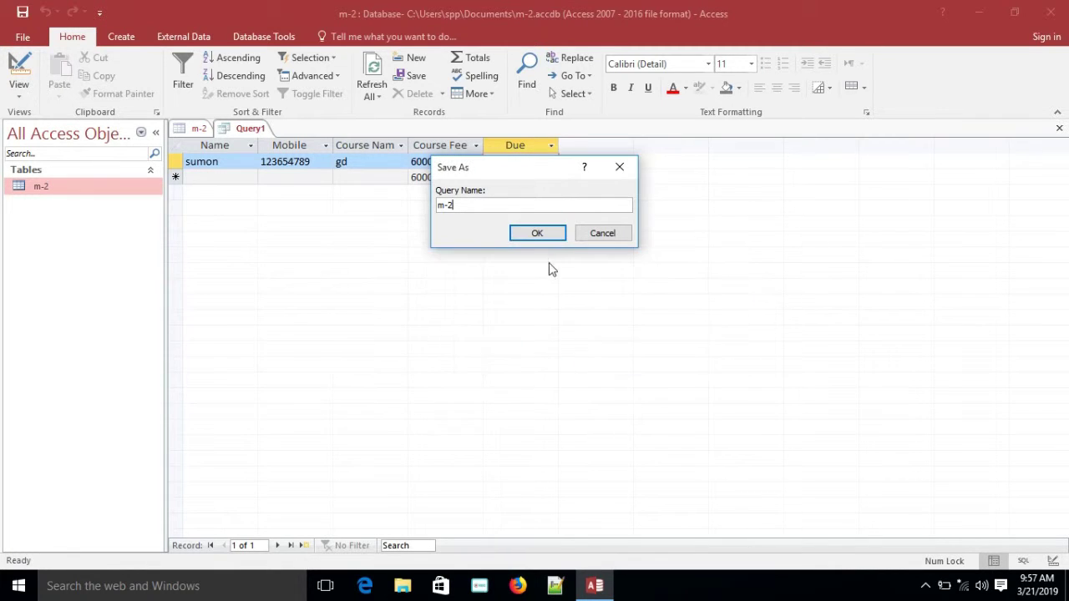
click(547, 237)
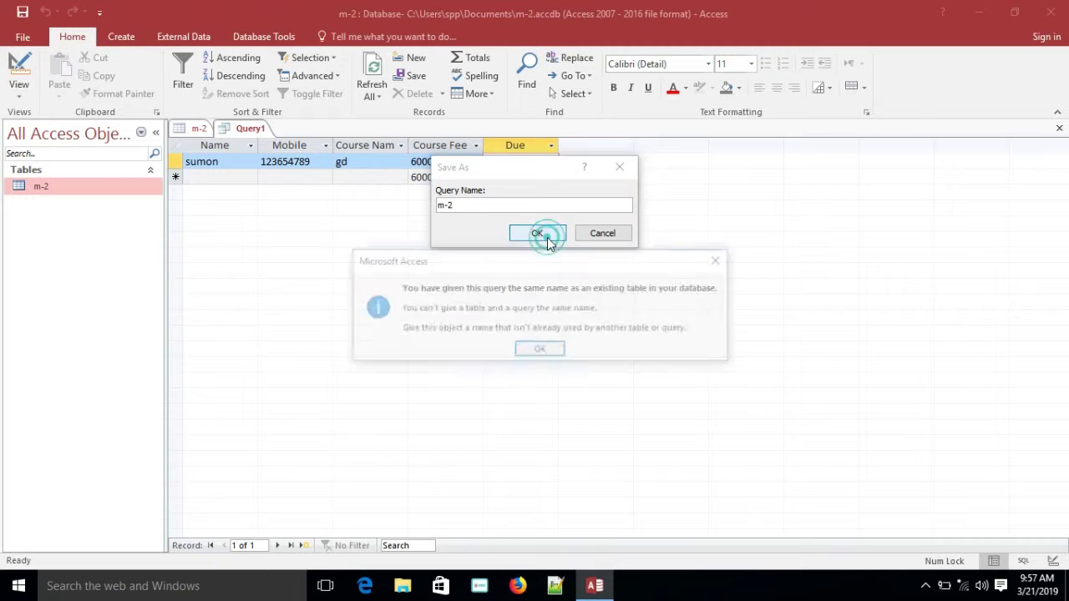
click(551, 352)
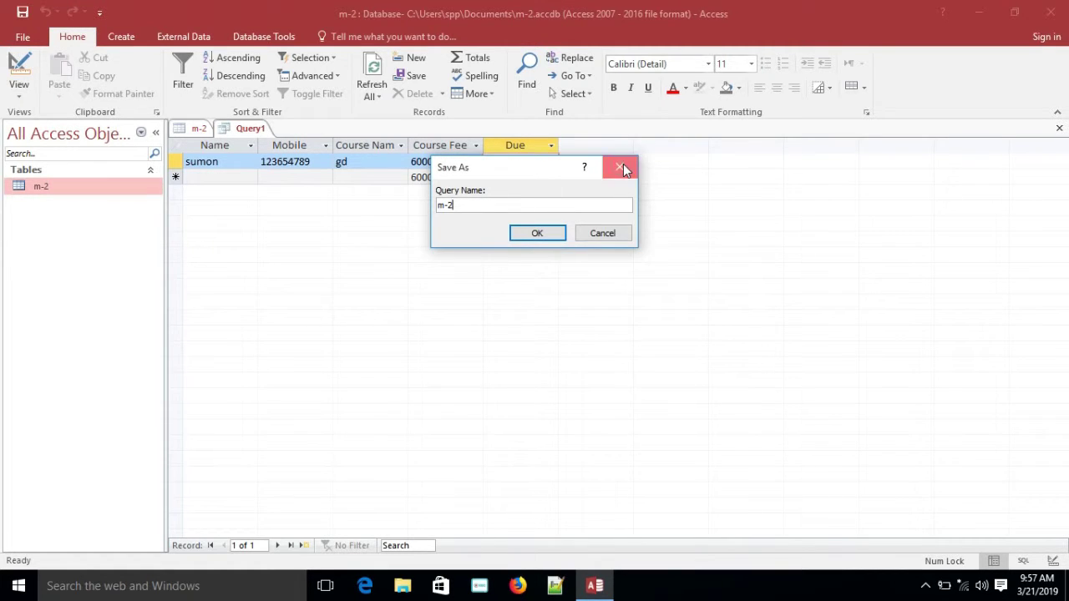
click(623, 168)
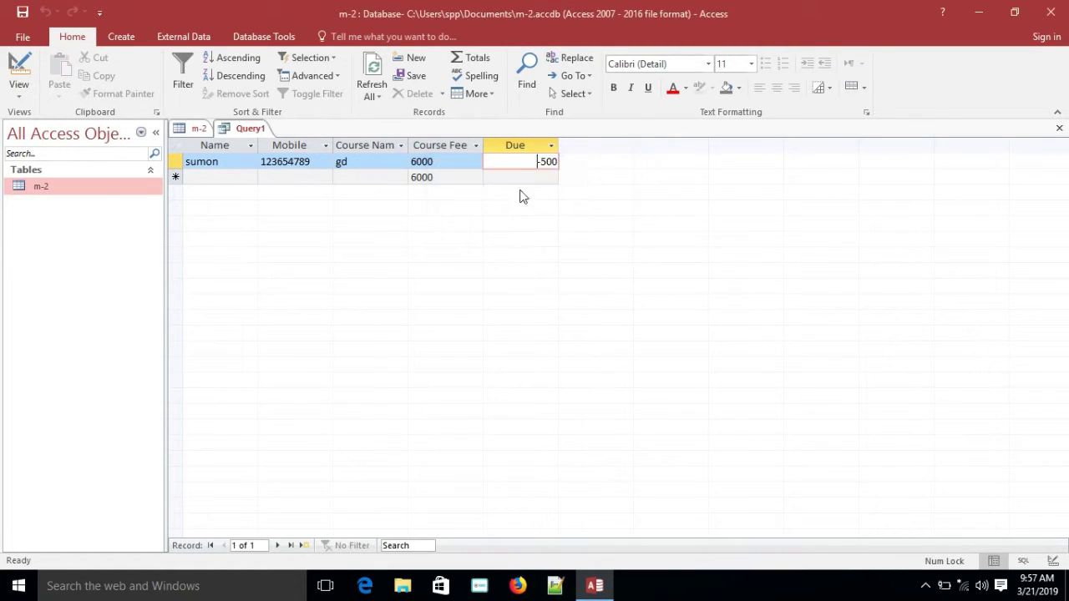
- Return to the m-2 table's datasheet and select the second student's Admation Date
click(360, 173)
click(282, 161)
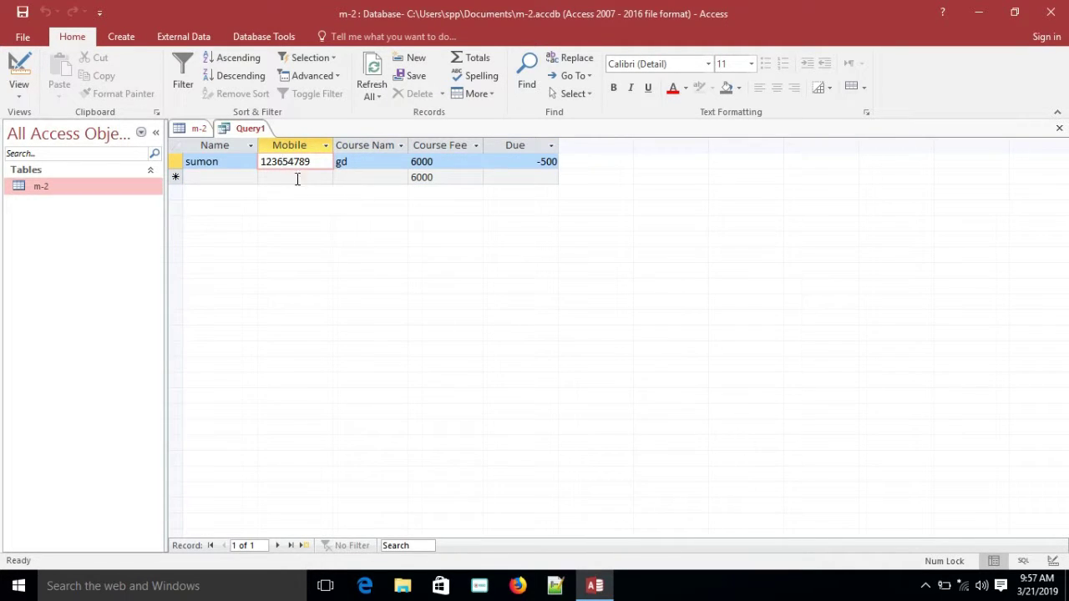
double_click(96, 190)
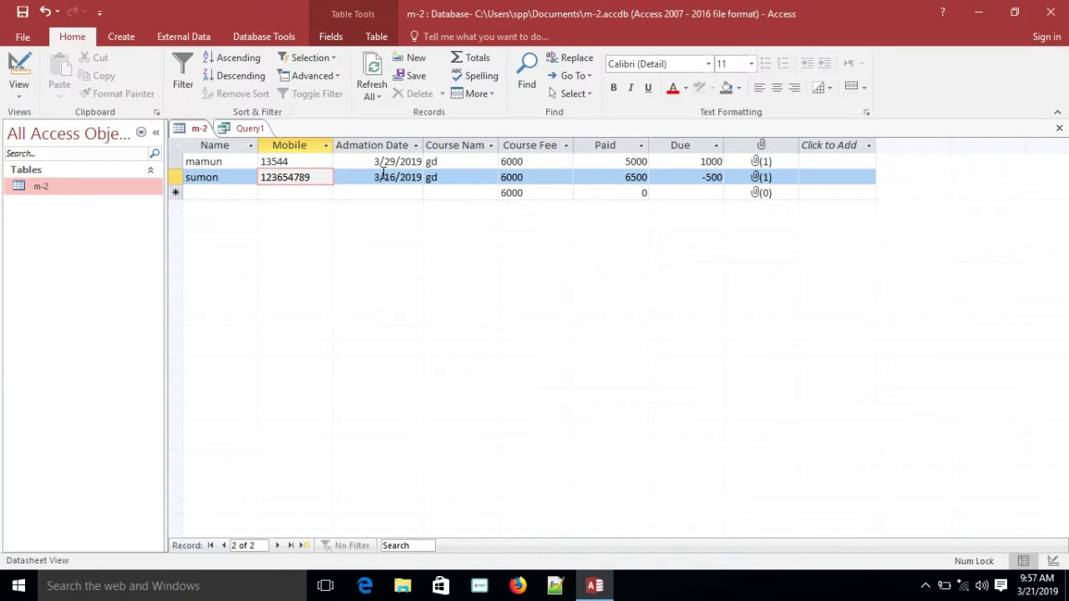
click(383, 176)
click(336, 233)
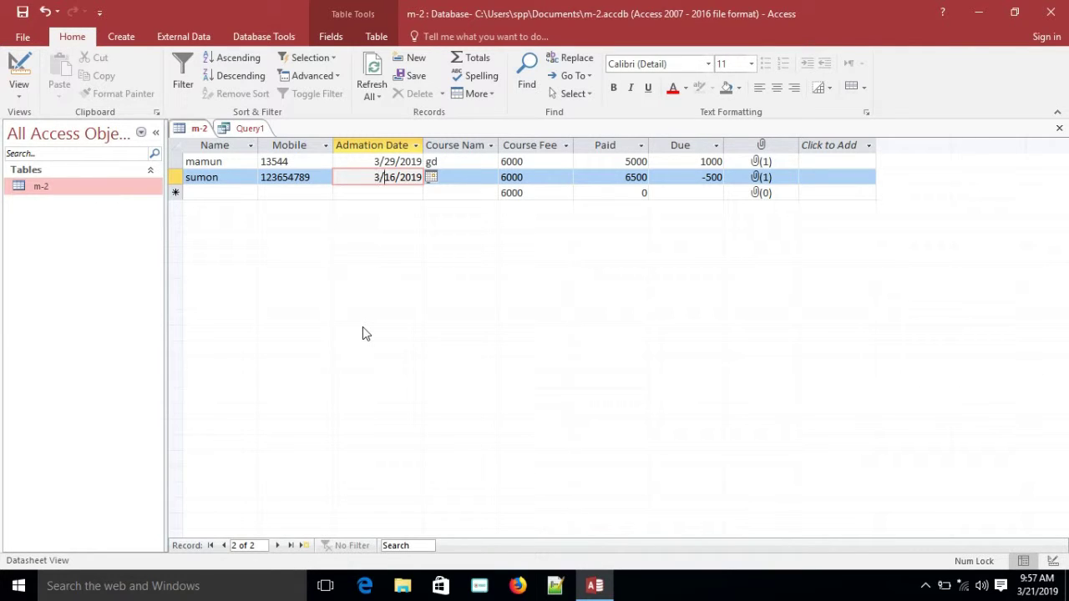
- Create a columnar form titled m-2 with the Form Wizard, using all fields of the m-2 table, and open its design for modification
click(119, 38)
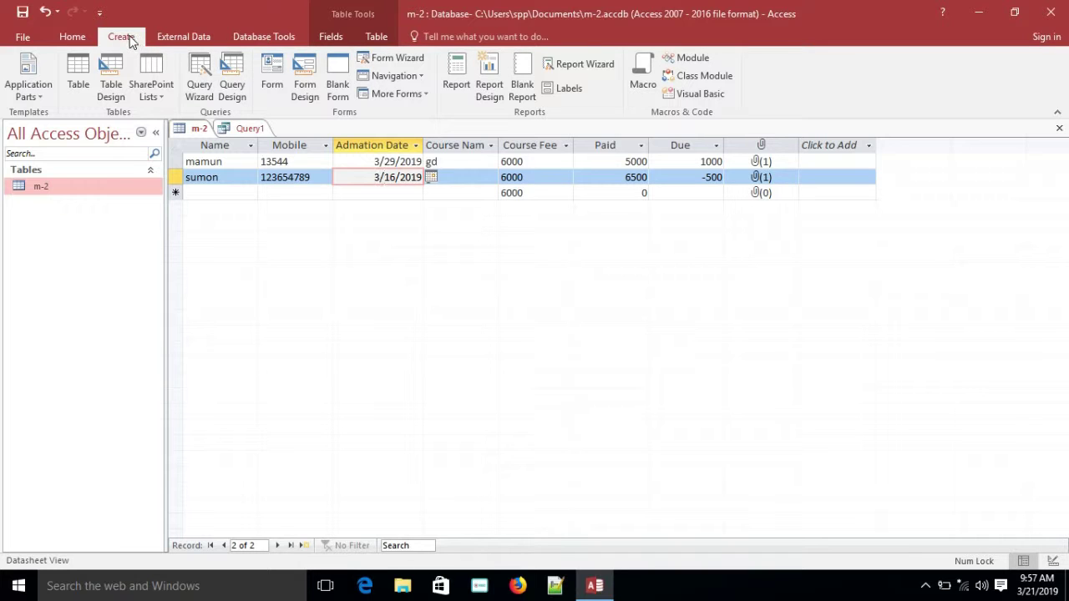
click(397, 60)
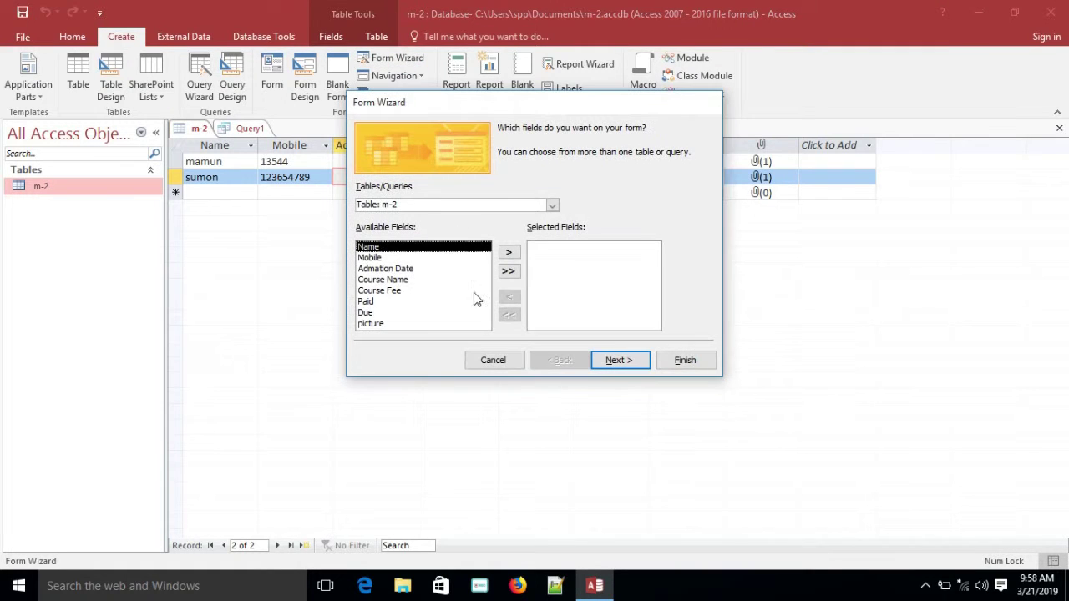
click(511, 271)
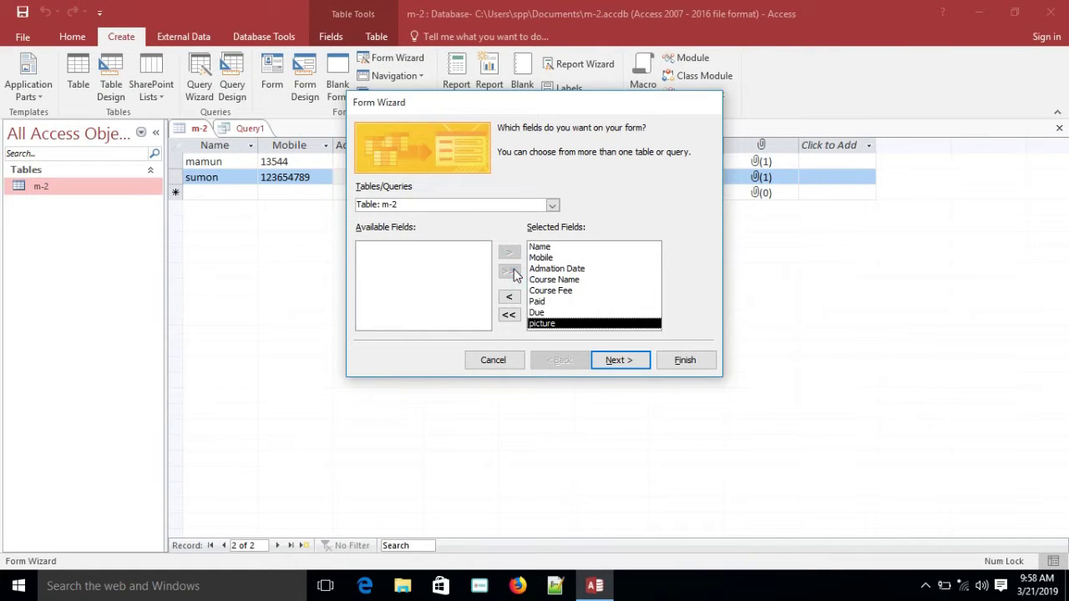
click(638, 362)
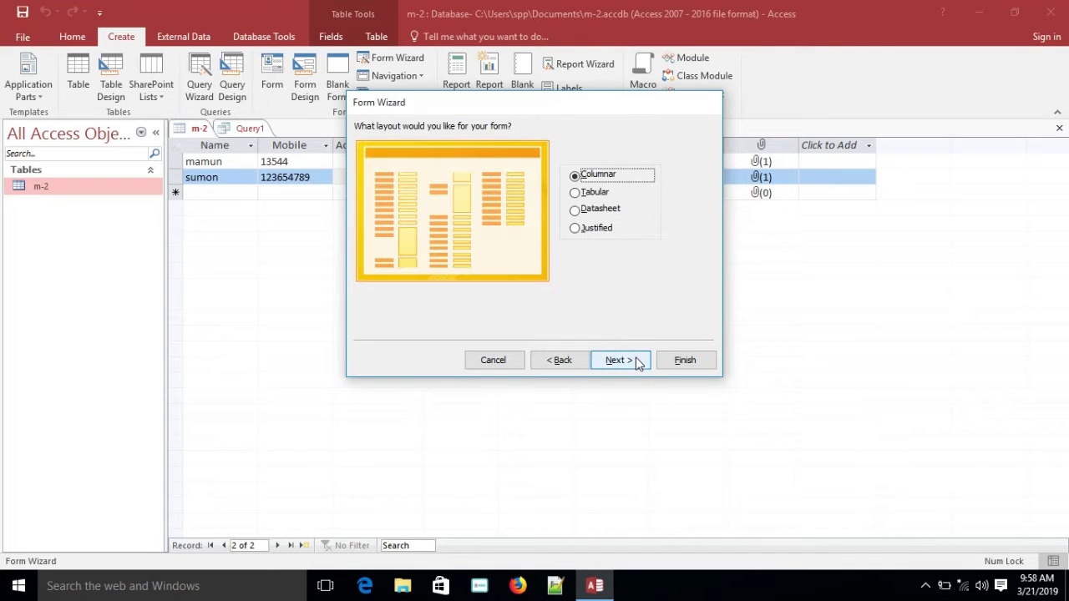
click(635, 361)
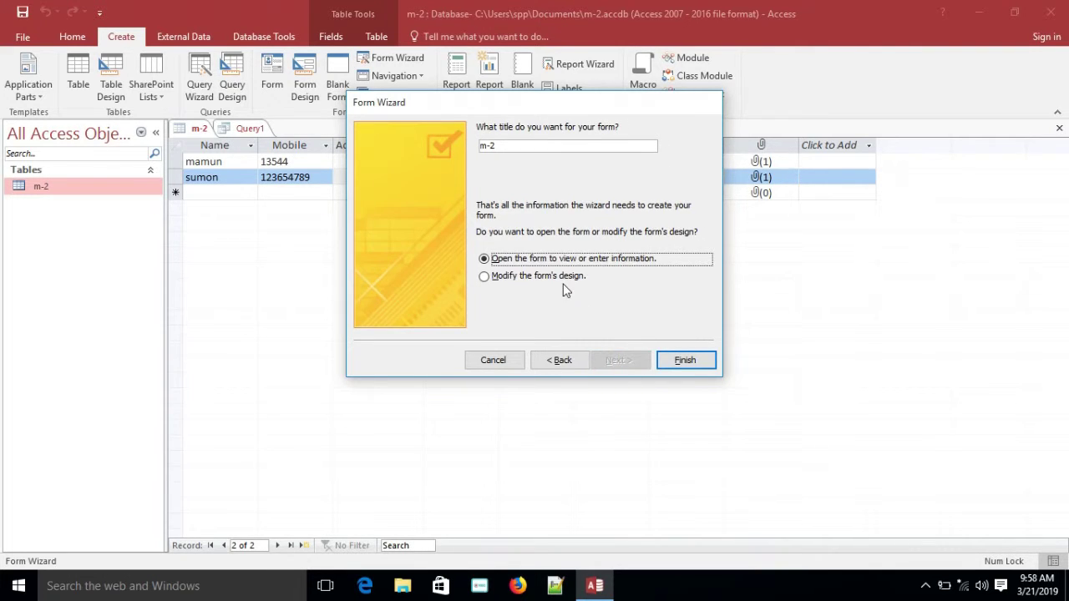
click(560, 281)
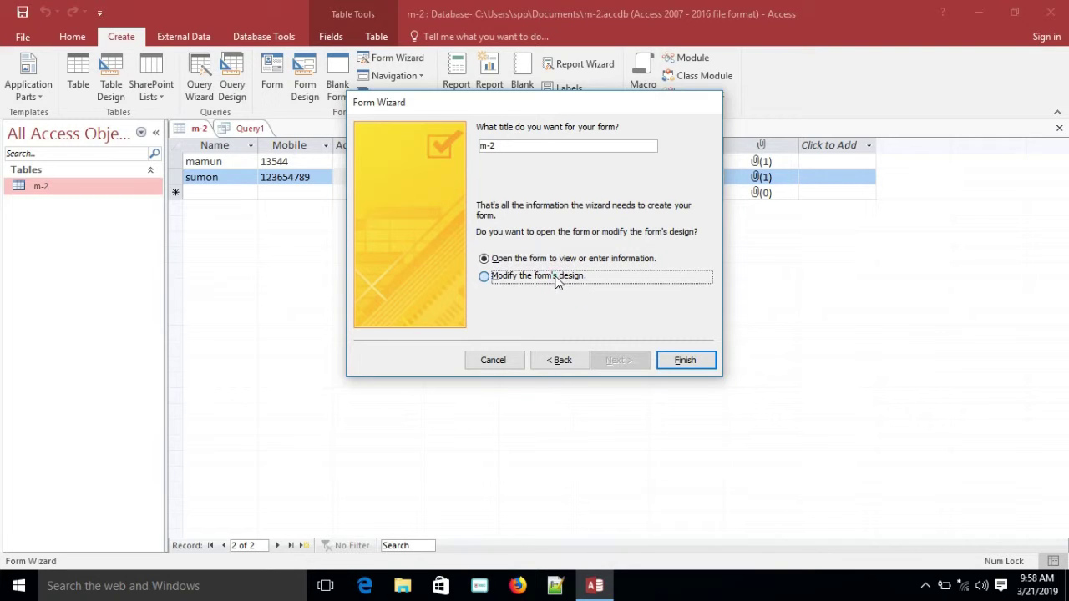
click(691, 361)
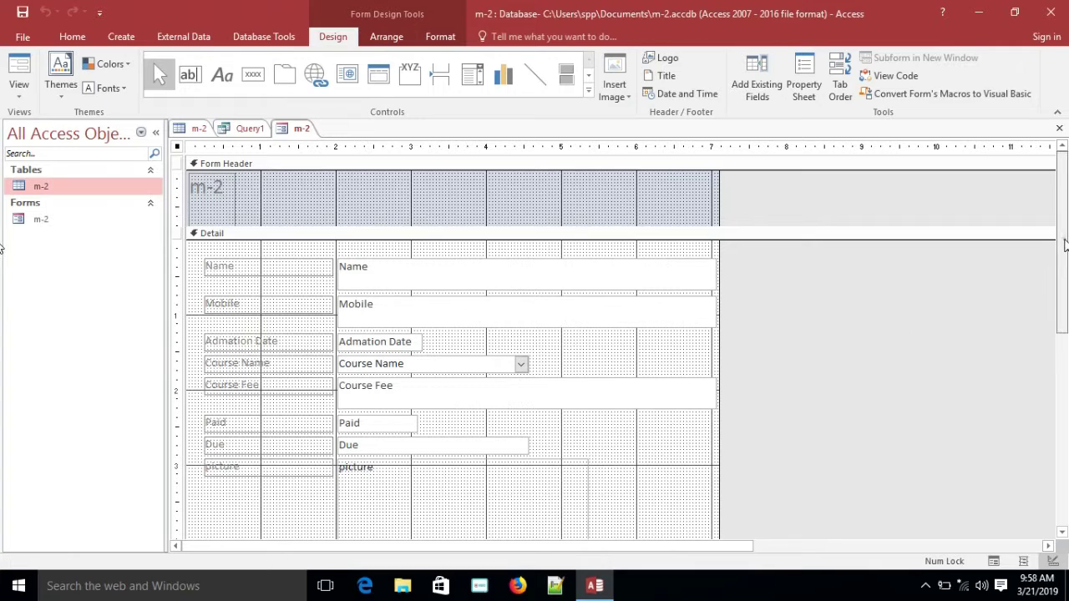
- Show the m-2 form in Form View and examine the first student's details and picture
drag(1065, 243, 1065, 278)
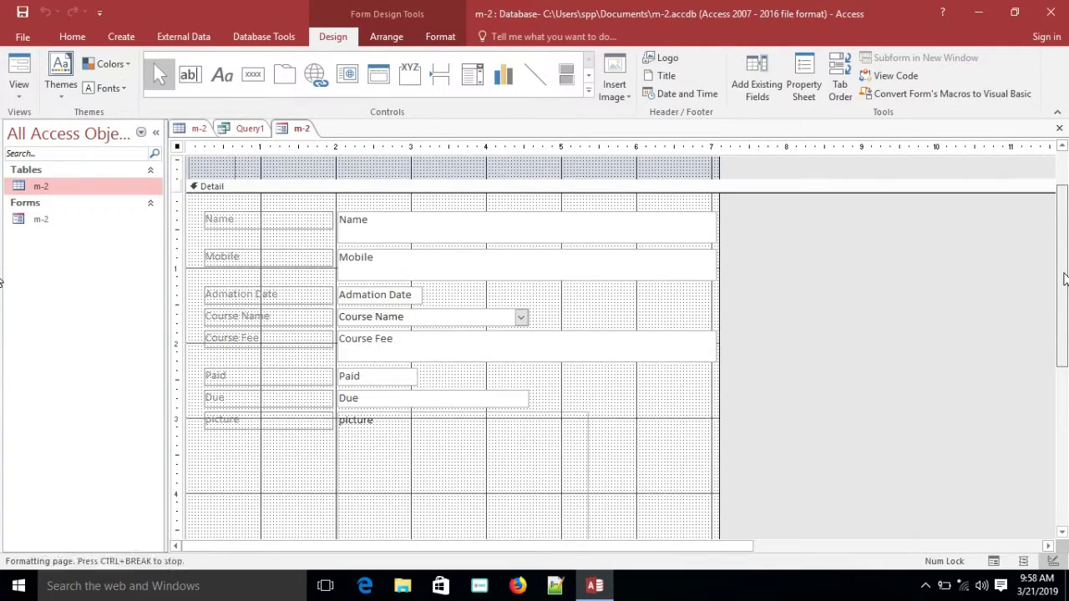
click(39, 220)
click(18, 90)
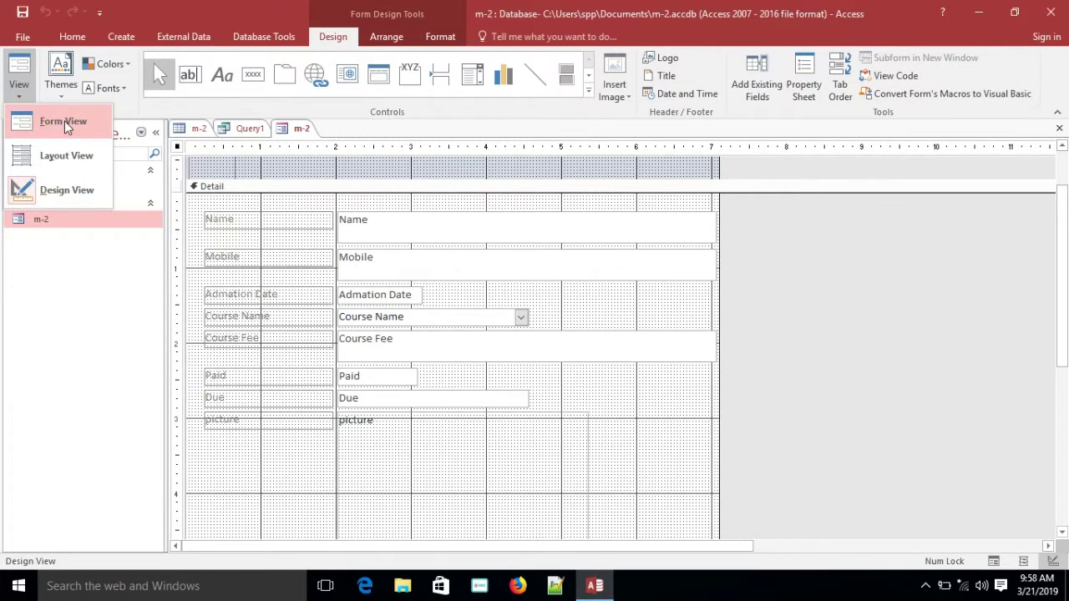
click(65, 121)
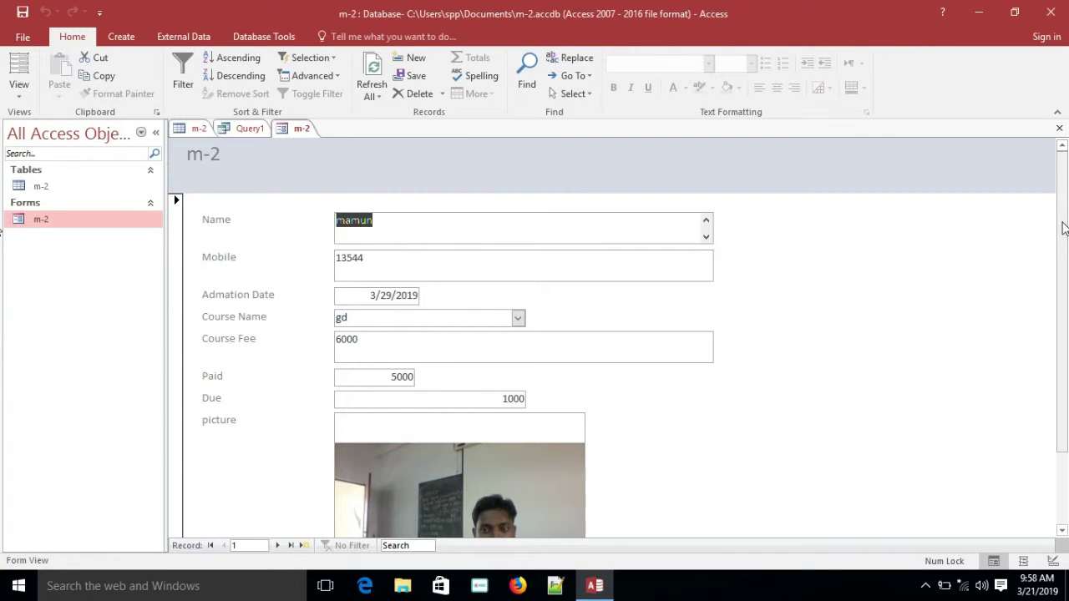
scroll(2, 329, down, 2)
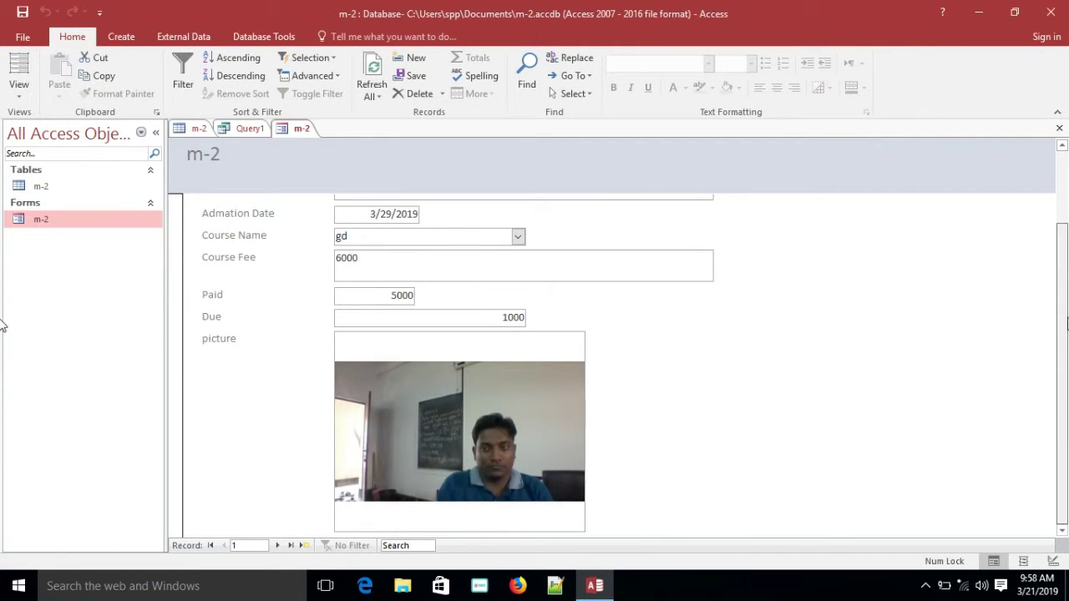
scroll(3, 272, up, 2)
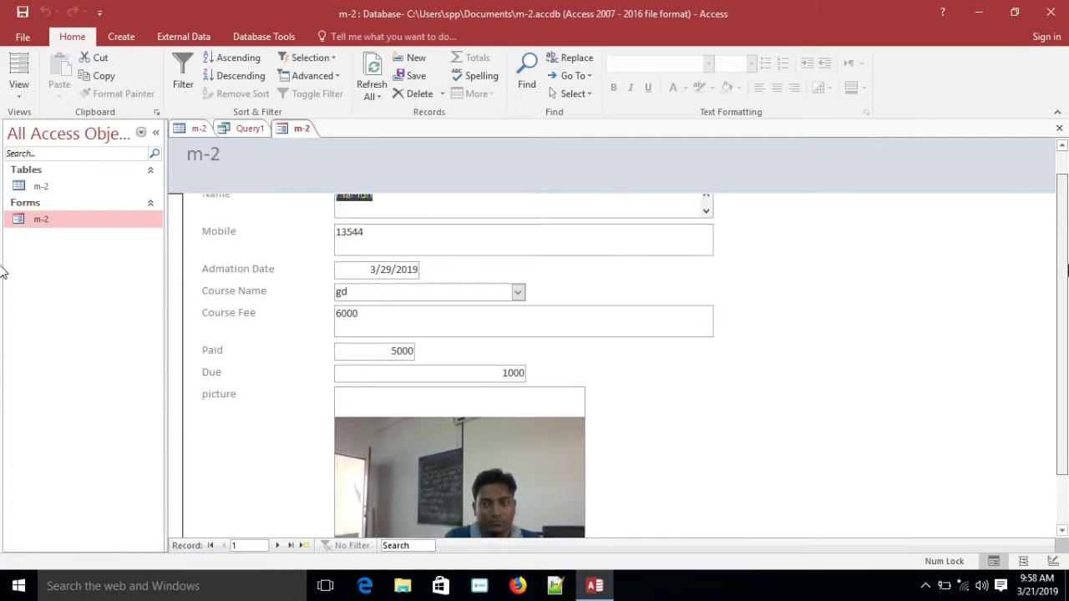
scroll(3, 456, down, 1)
scroll(2, 456, up, 2)
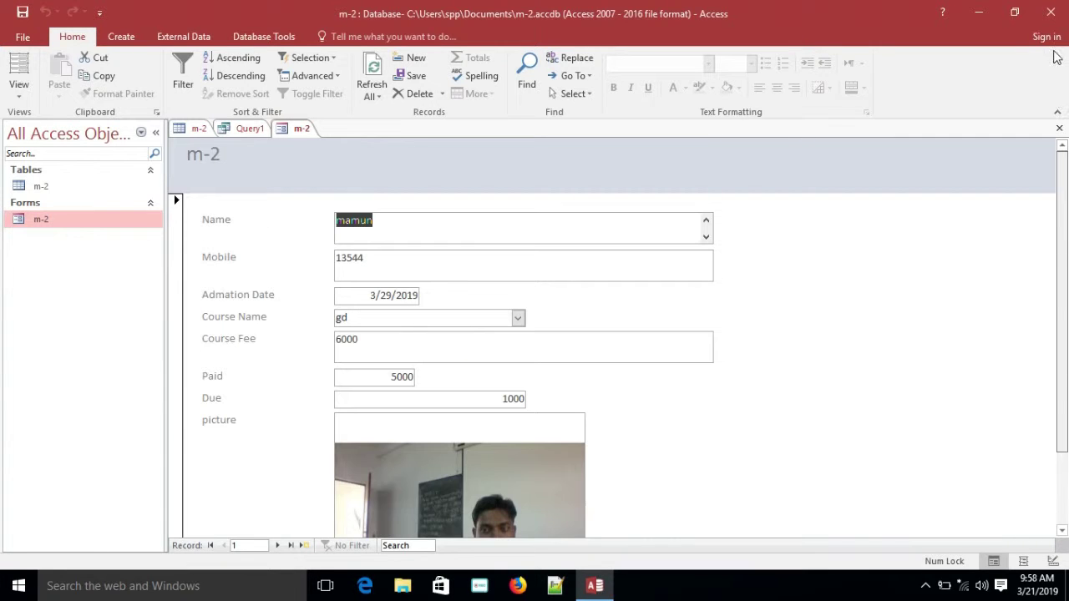
- In the m-2 form's design, narrow the Name, Mobile and Course Fee boxes together to about the width of the Due box
right_click(74, 224)
click(137, 268)
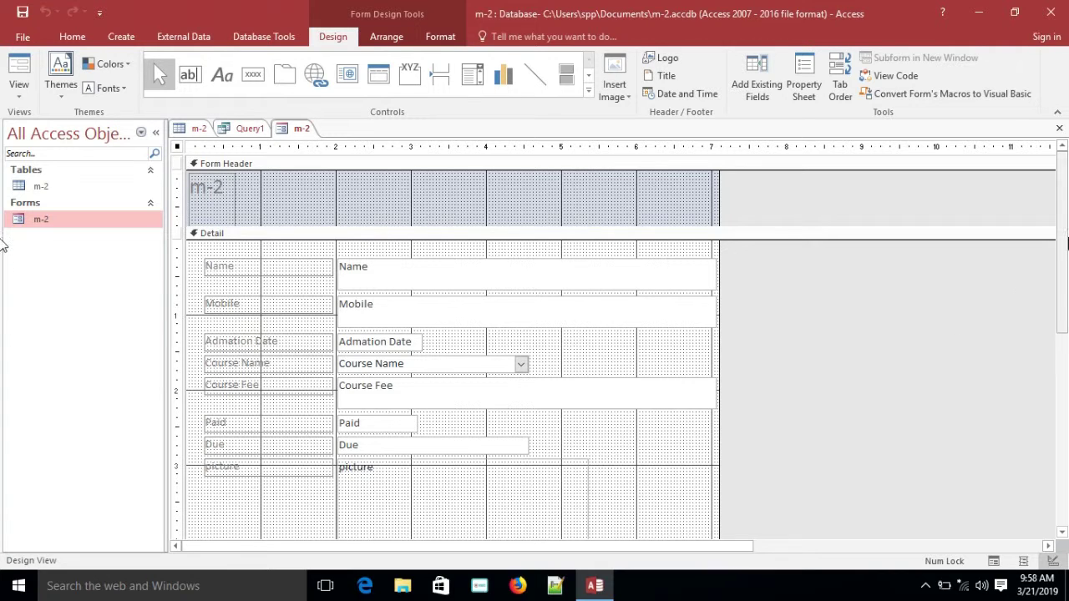
click(646, 273)
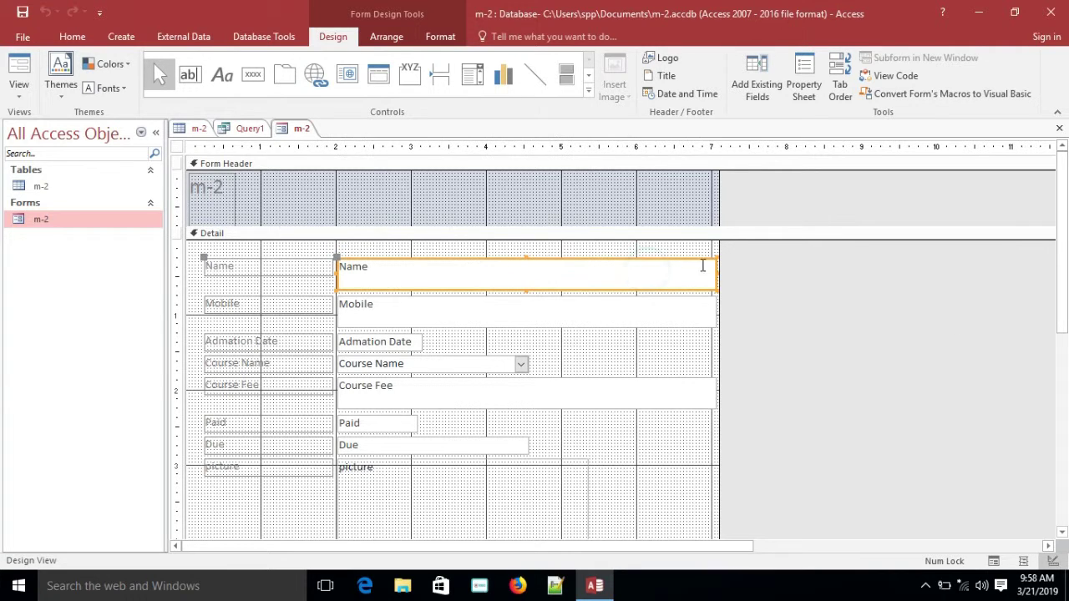
shift+click(682, 320)
shift+click(697, 389)
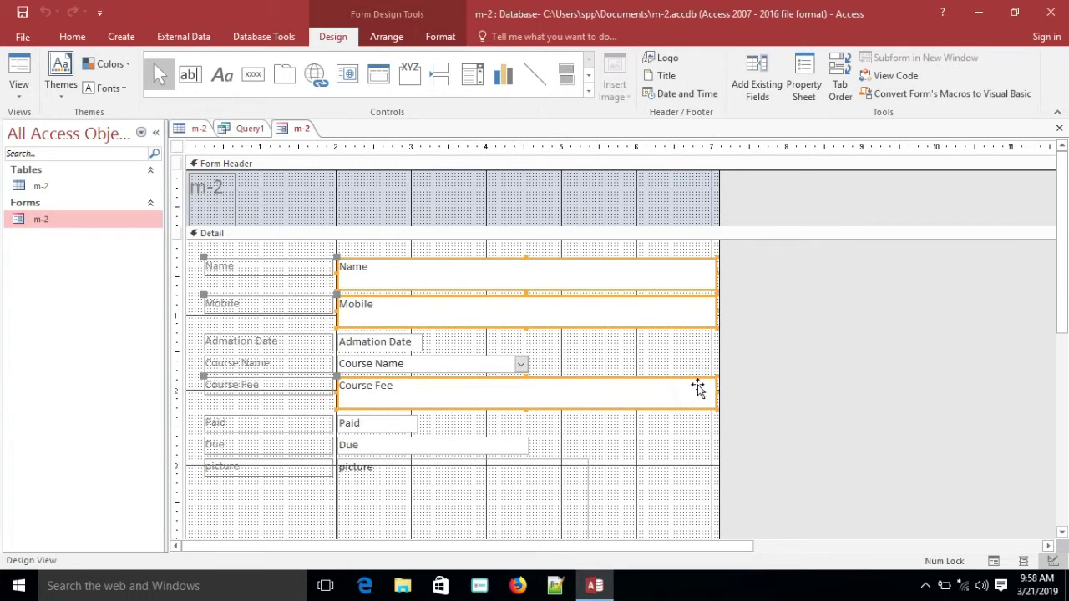
drag(715, 311, 529, 322)
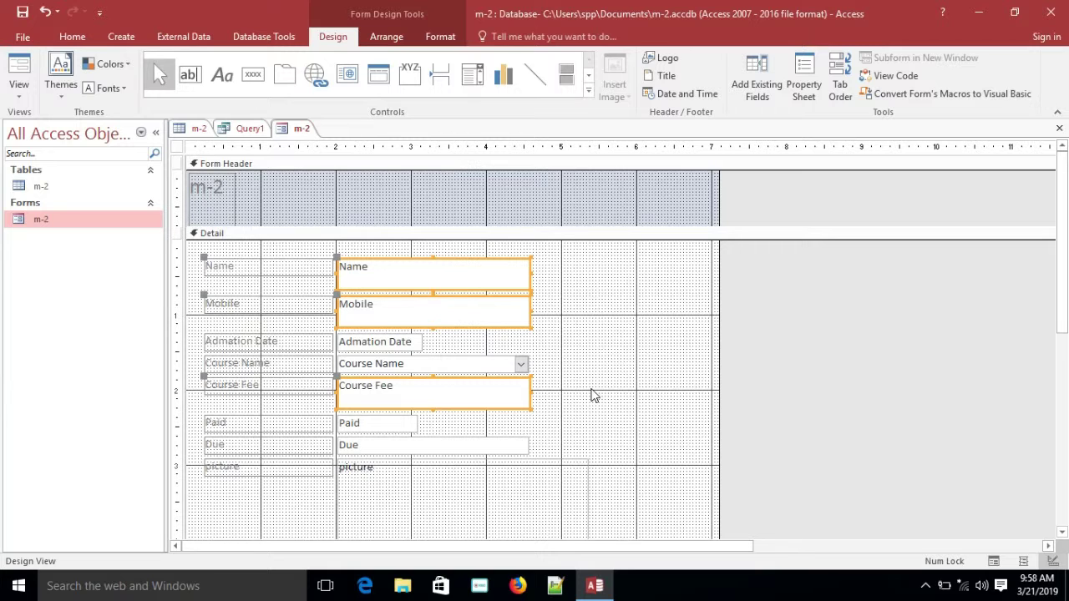
- Set the picture attachment control's width and height to 1 inch each in its properties
drag(1064, 259, 1067, 351)
click(432, 473)
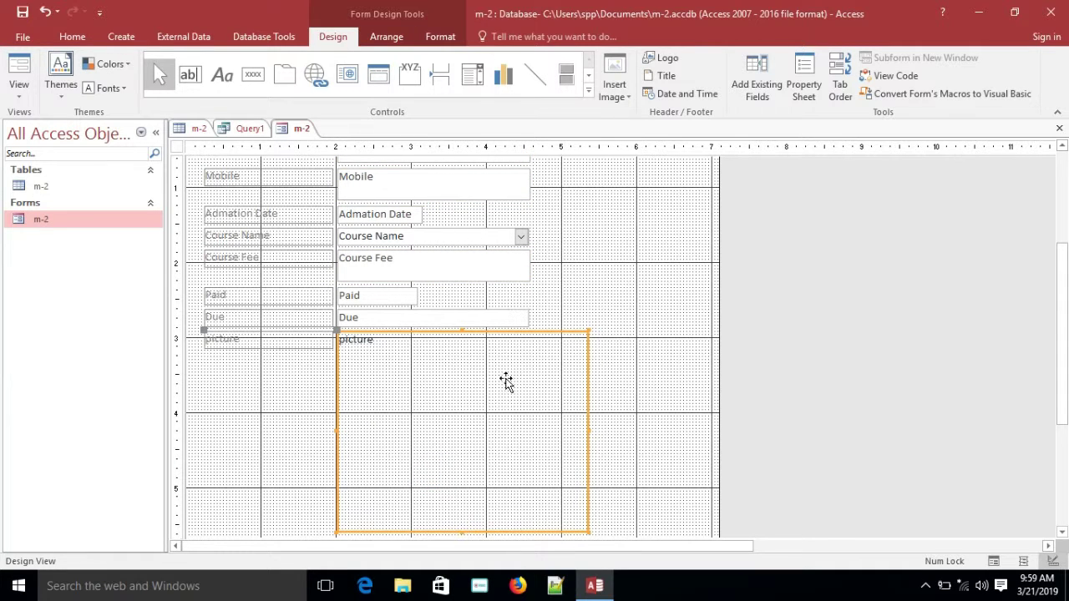
click(795, 94)
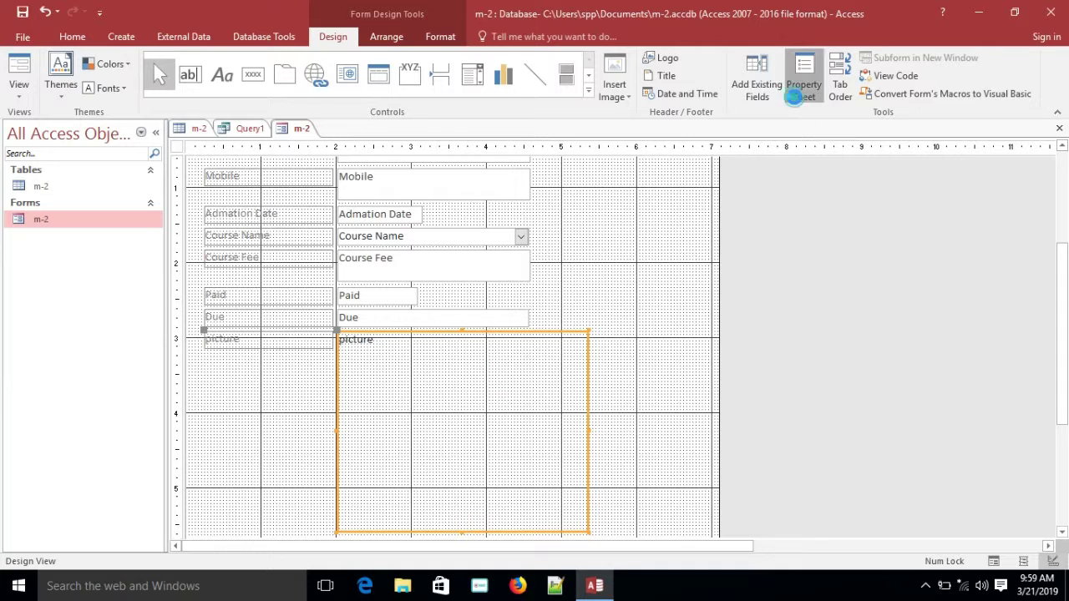
click(1026, 334)
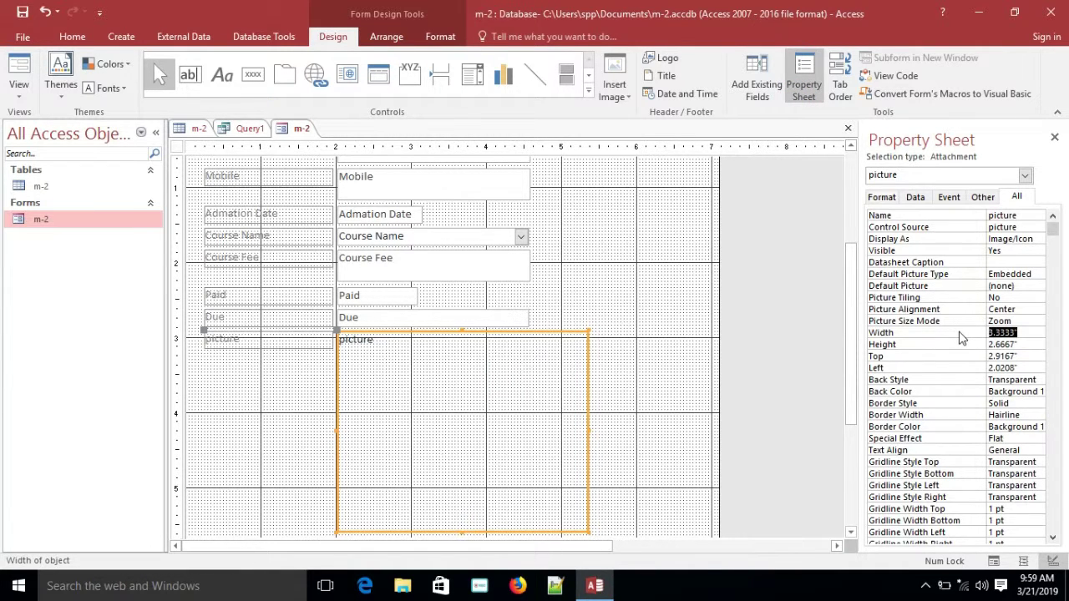
text(1)
click(1027, 343)
text(1)
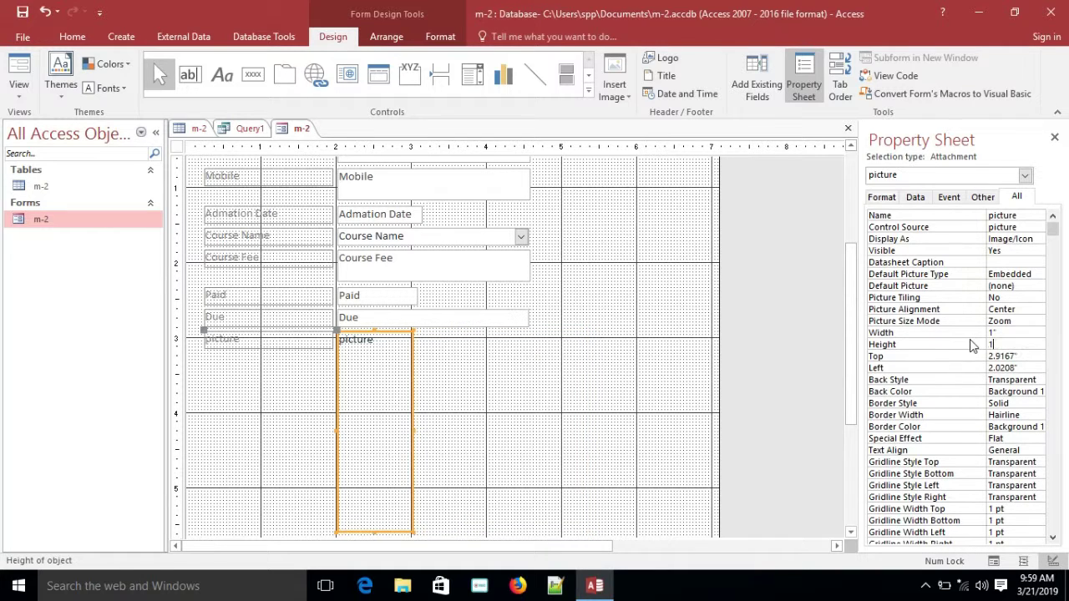
key(Return)
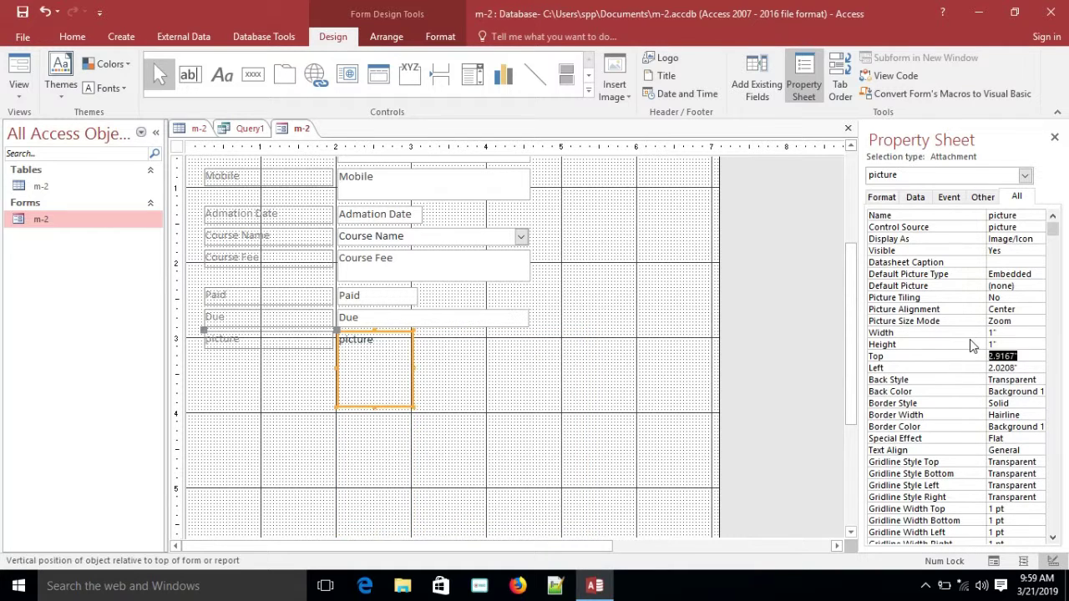
- Move the picture attachment control together with its label into the empty area beside the Name box
click(394, 378)
click(448, 383)
click(270, 341)
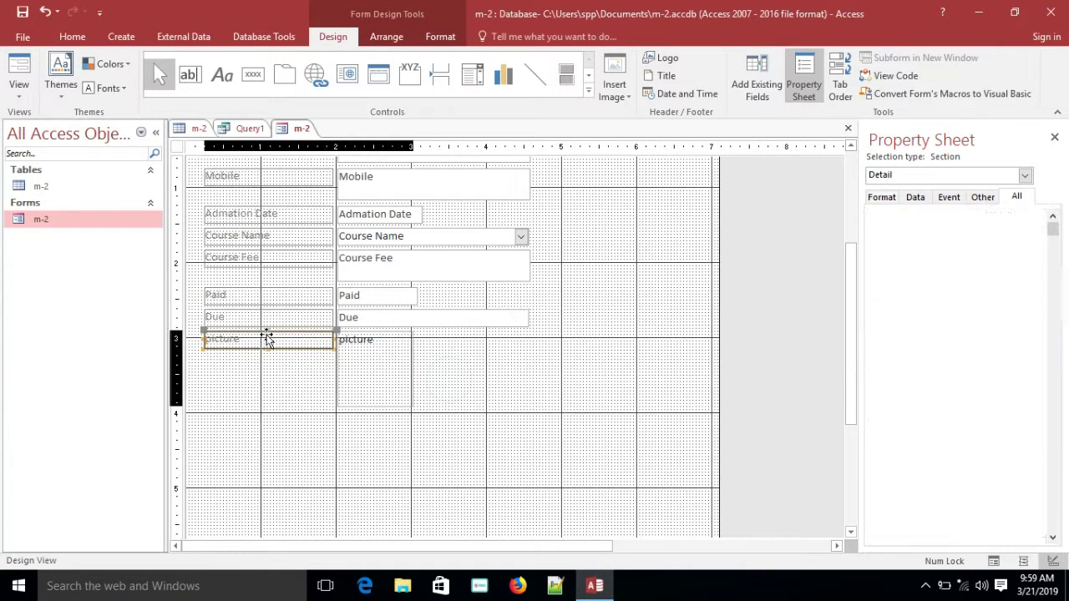
drag(283, 349, 623, 201)
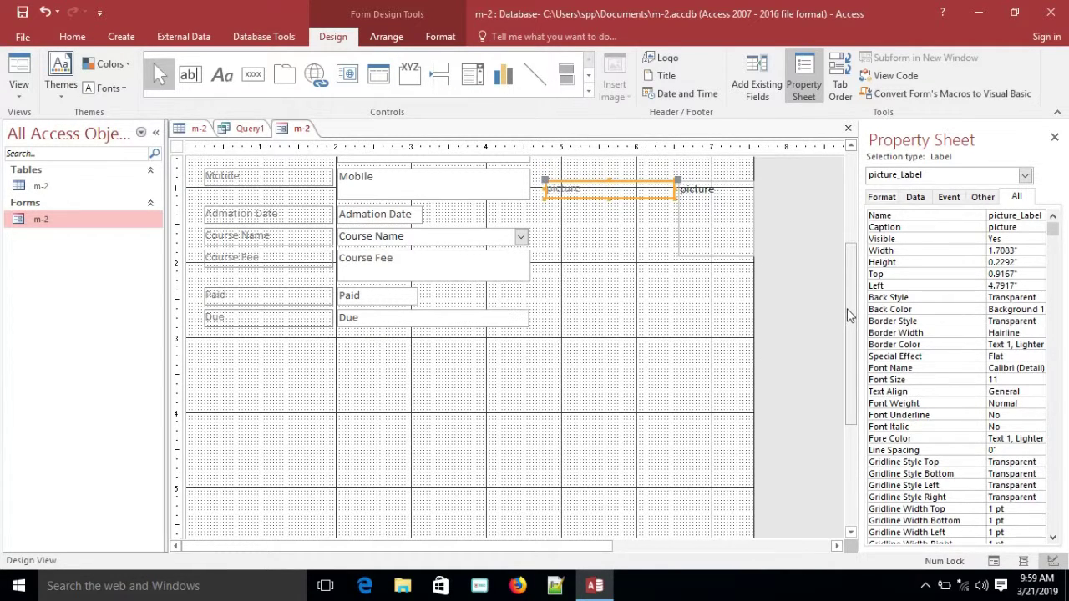
drag(847, 309, 848, 276)
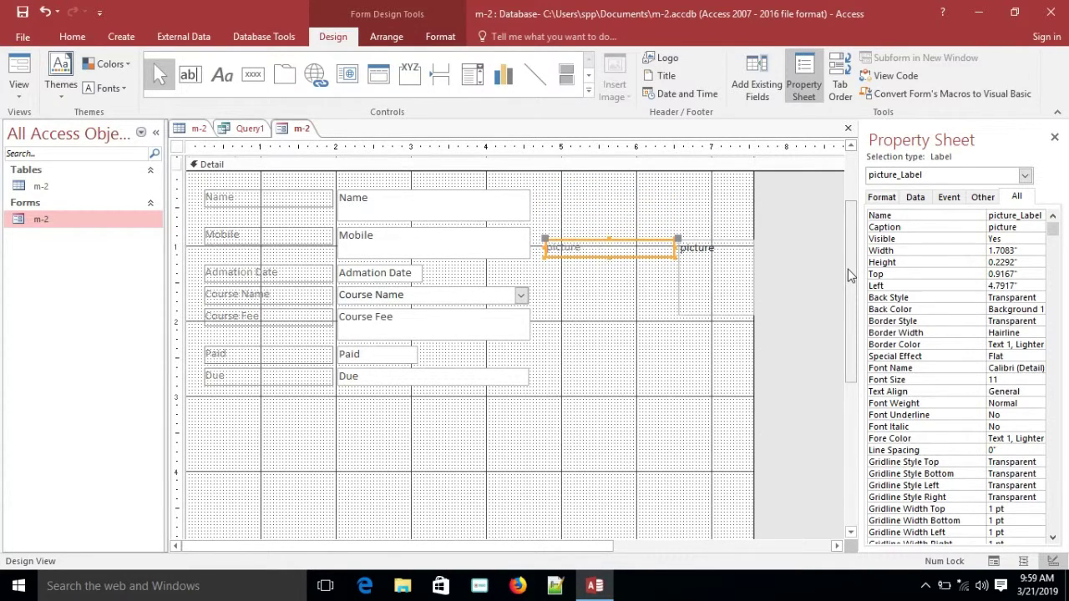
mouse_move(589, 255)
mouse_down()
mouse_move(573, 231)
mouse_move(577, 215)
mouse_up()
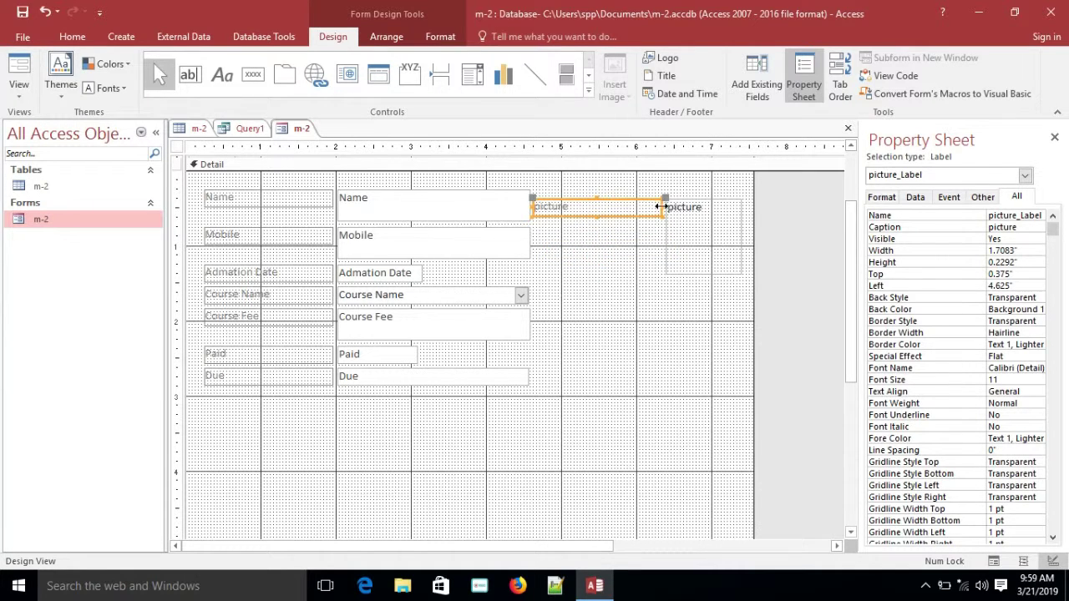
- Narrow the picture label to about 1.08 inches and reposition it with the picture control beside the Name box
drag(663, 207, 588, 207)
drag(672, 229, 637, 223)
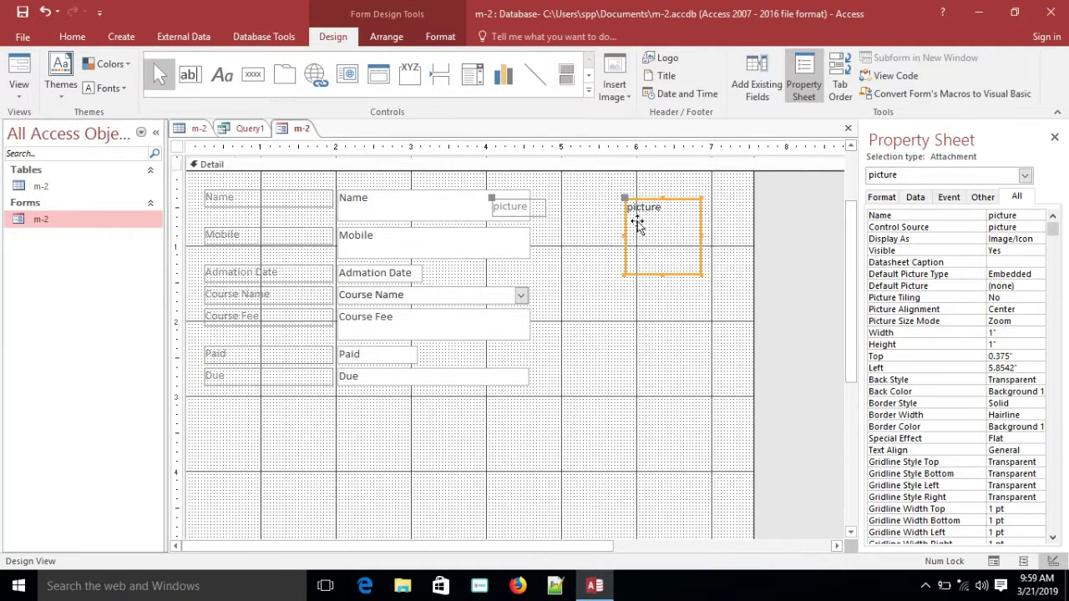
drag(492, 210, 618, 206)
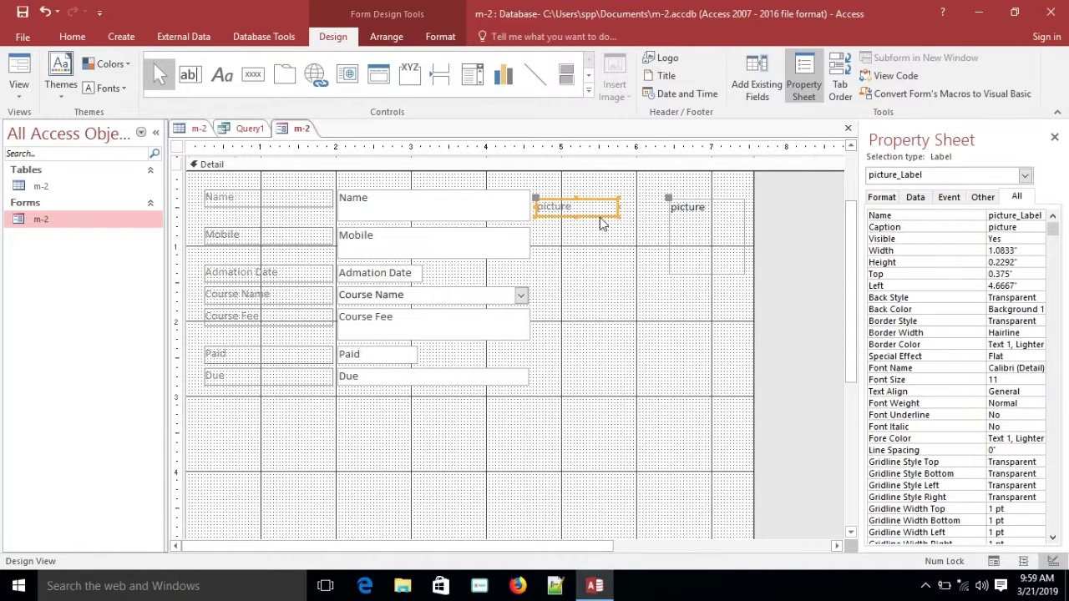
- Delete the picture label and move the picture control closer to the Name box, level with its upper edge
right_click(597, 217)
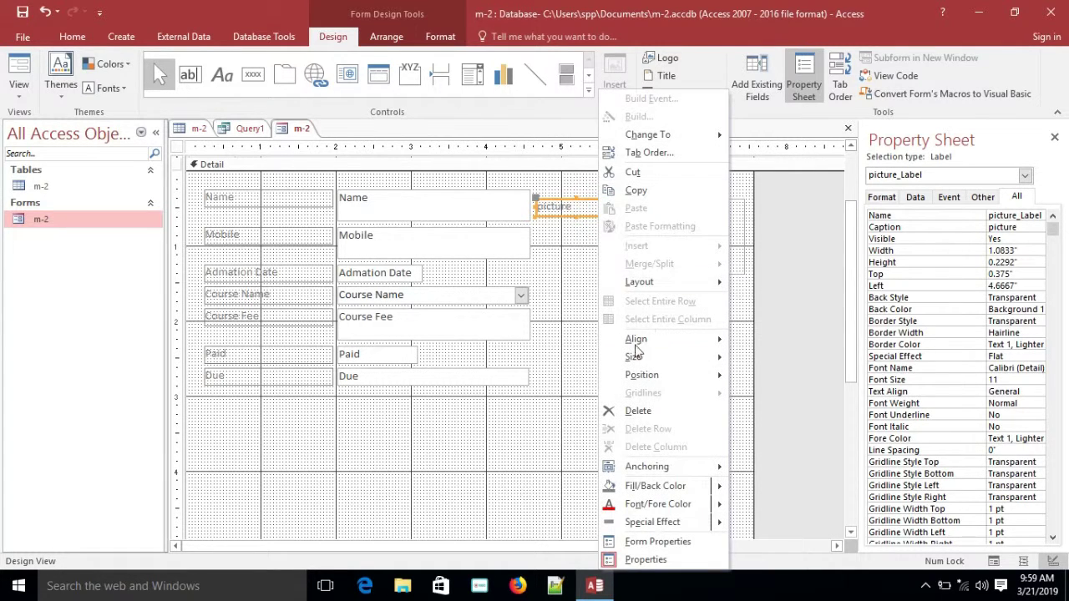
click(635, 410)
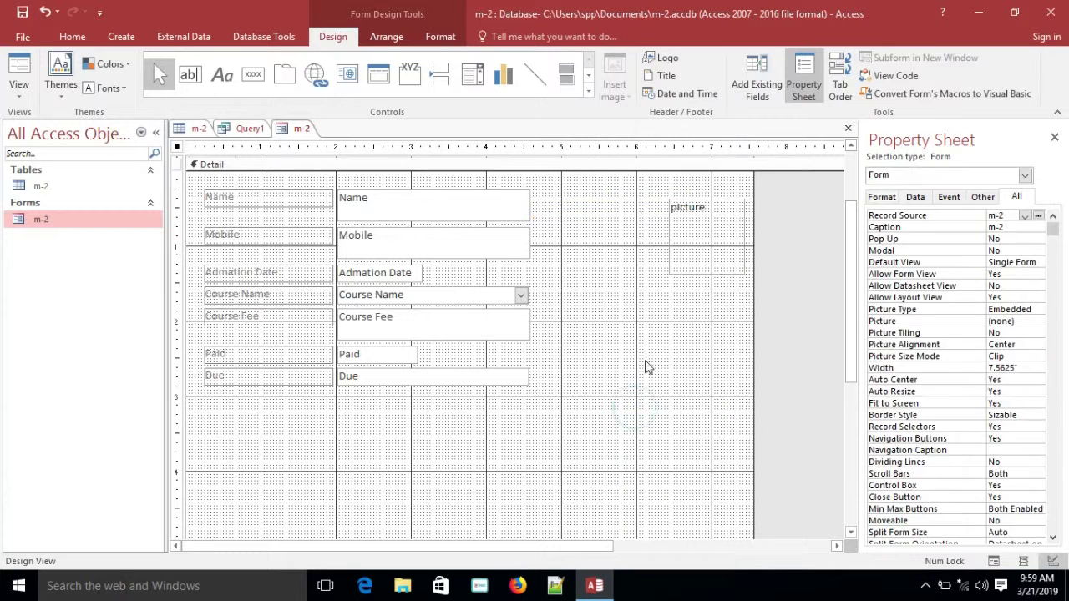
click(697, 241)
drag(697, 242, 639, 220)
click(715, 335)
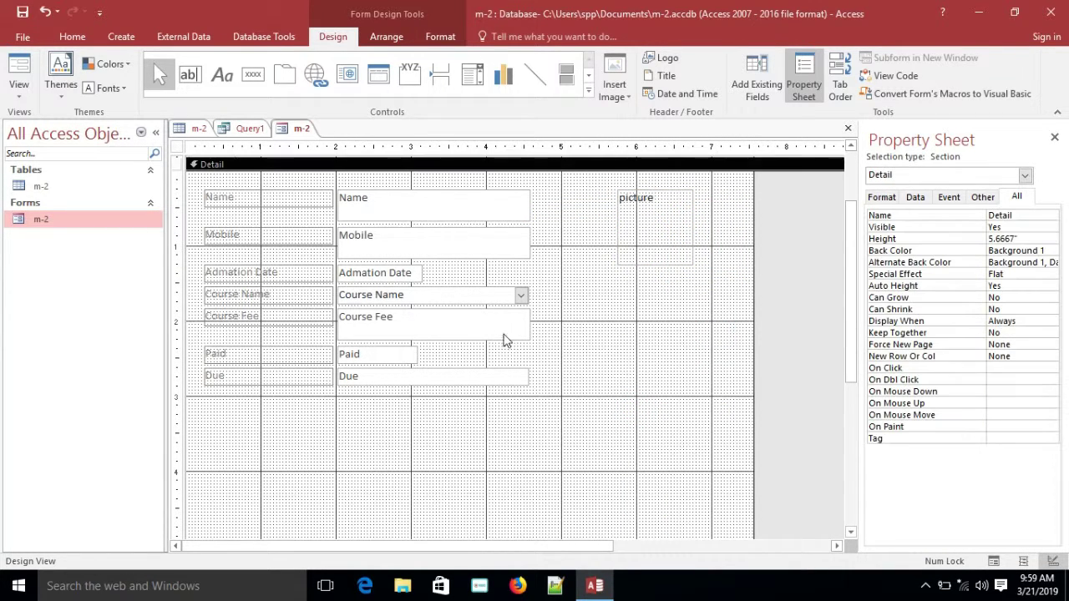
- Show the m-2 form in Form View and browse both student records to check their details and pictures
click(14, 93)
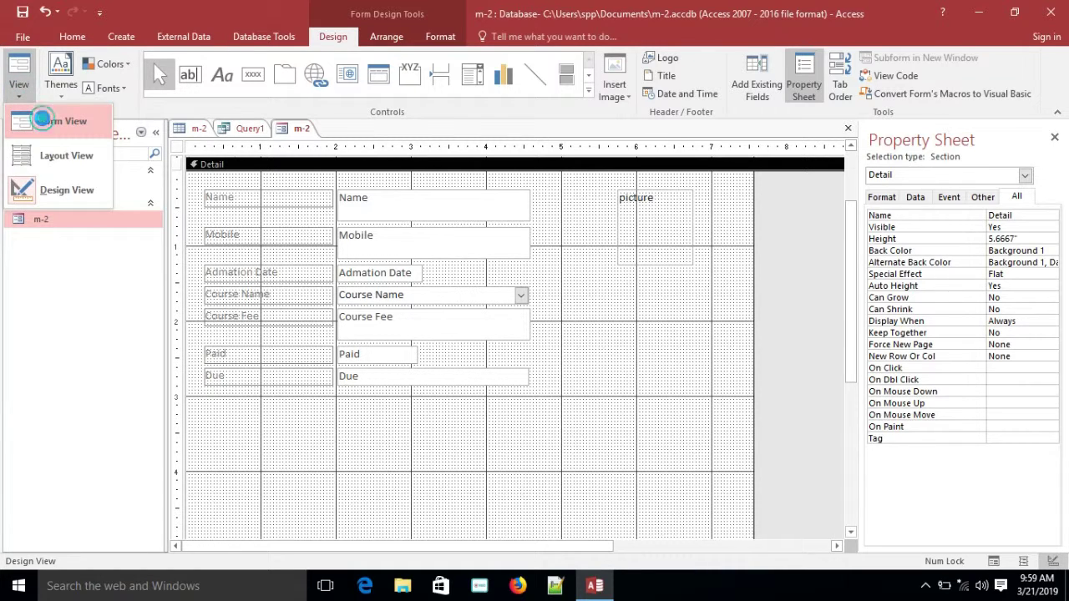
click(42, 120)
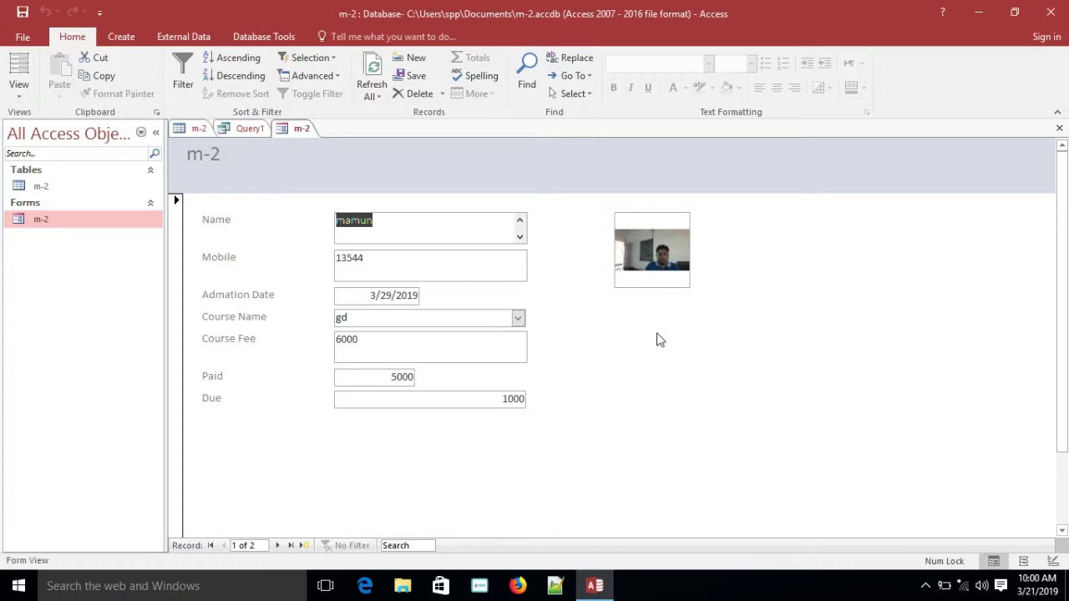
click(412, 220)
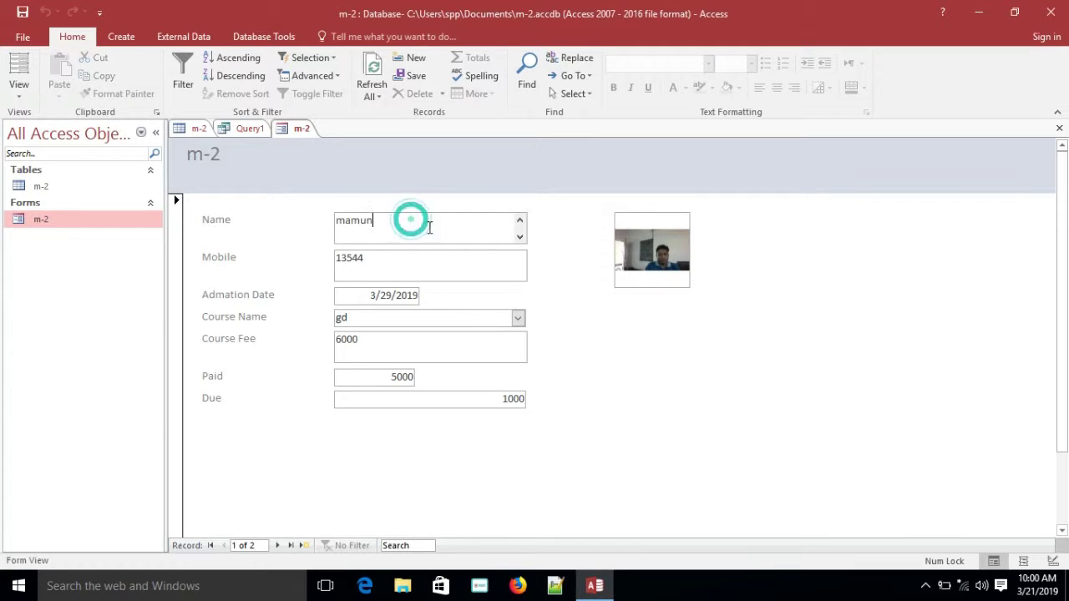
click(277, 545)
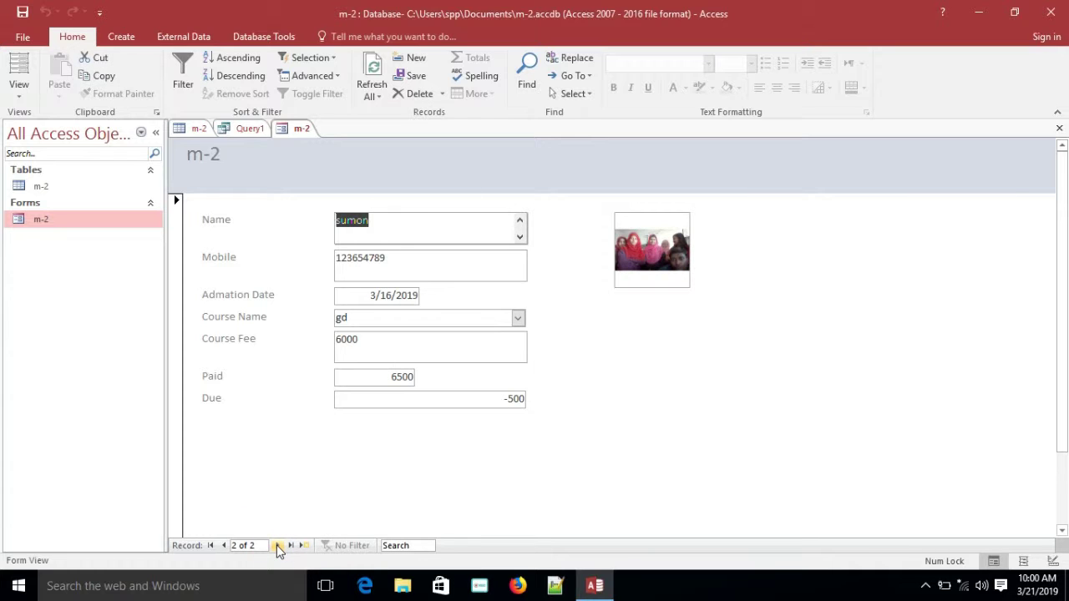
click(223, 545)
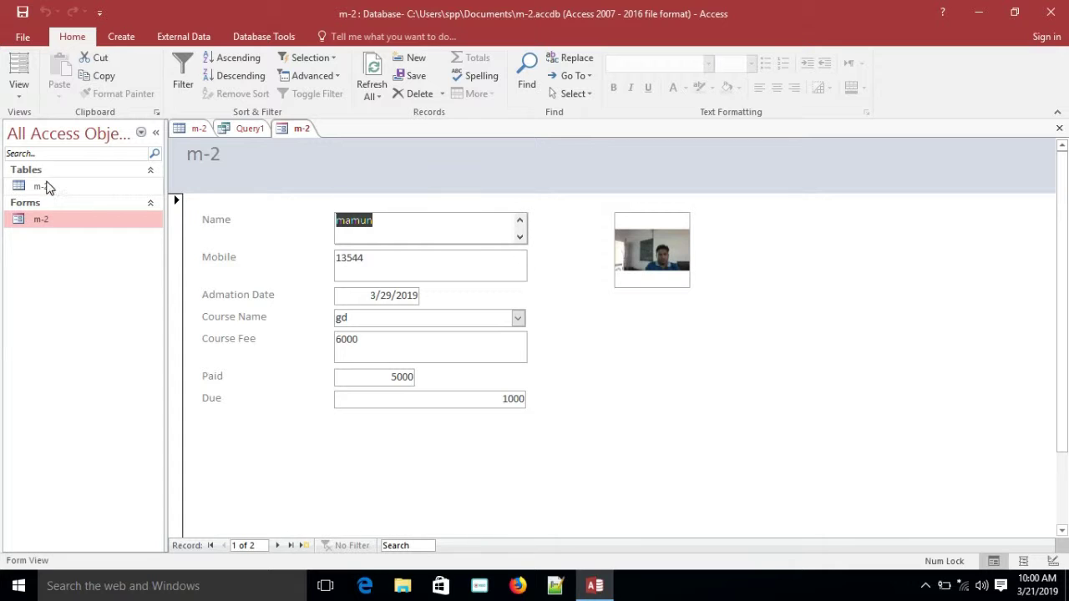
- Open the m-2 table and start a report based on it with the Report Wizard
double_click(43, 186)
click(511, 308)
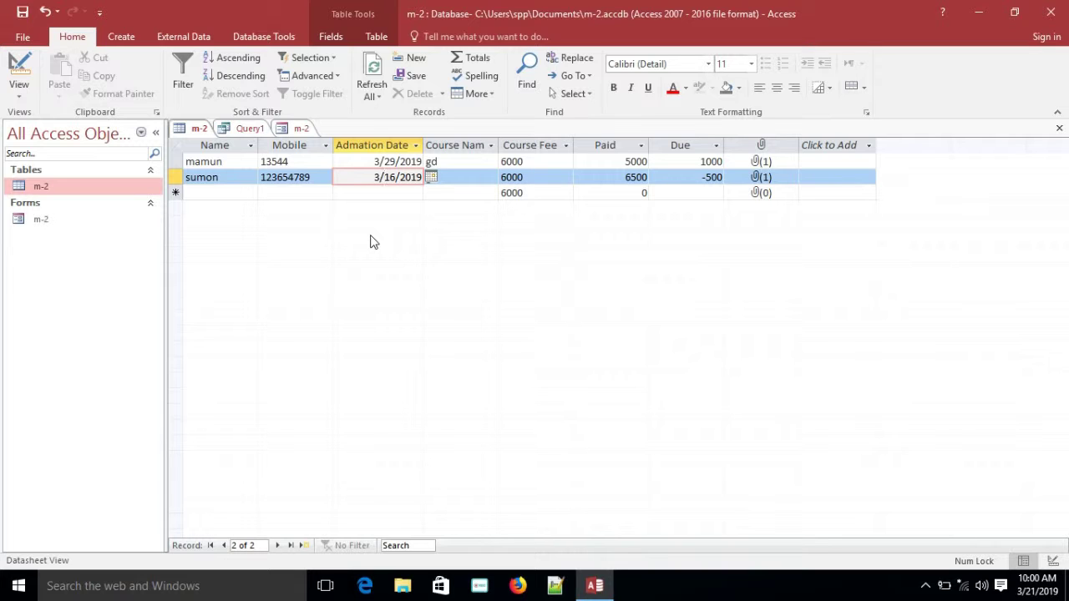
click(123, 37)
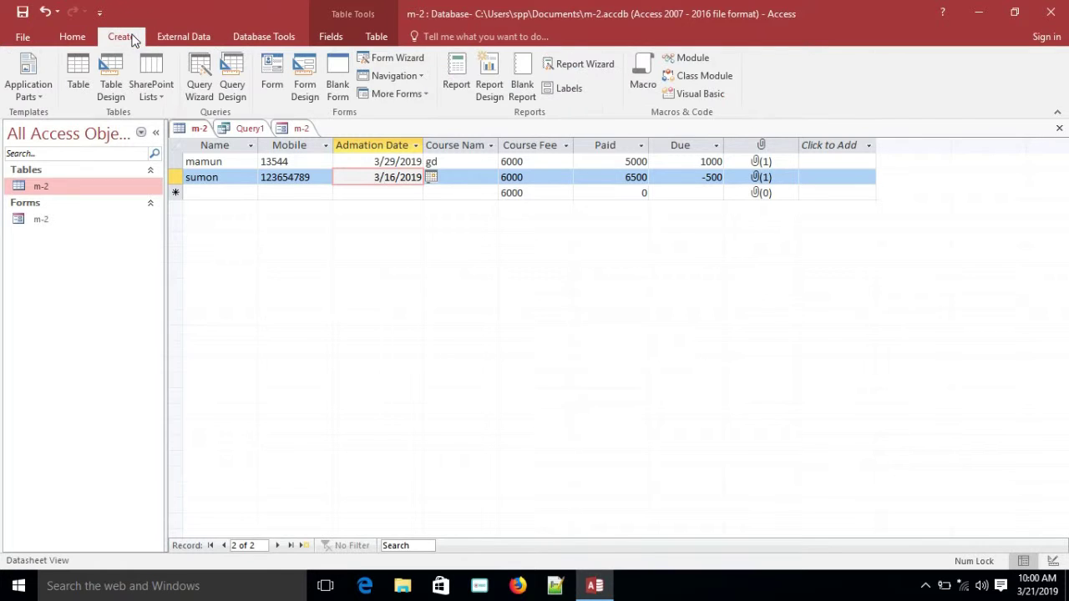
click(584, 66)
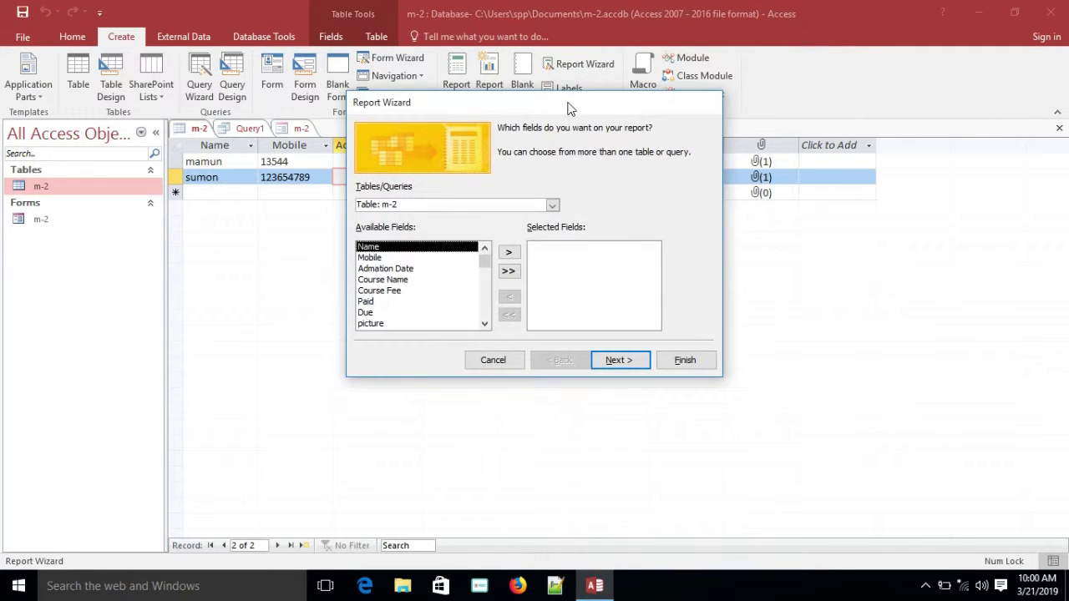
drag(568, 124, 481, 221)
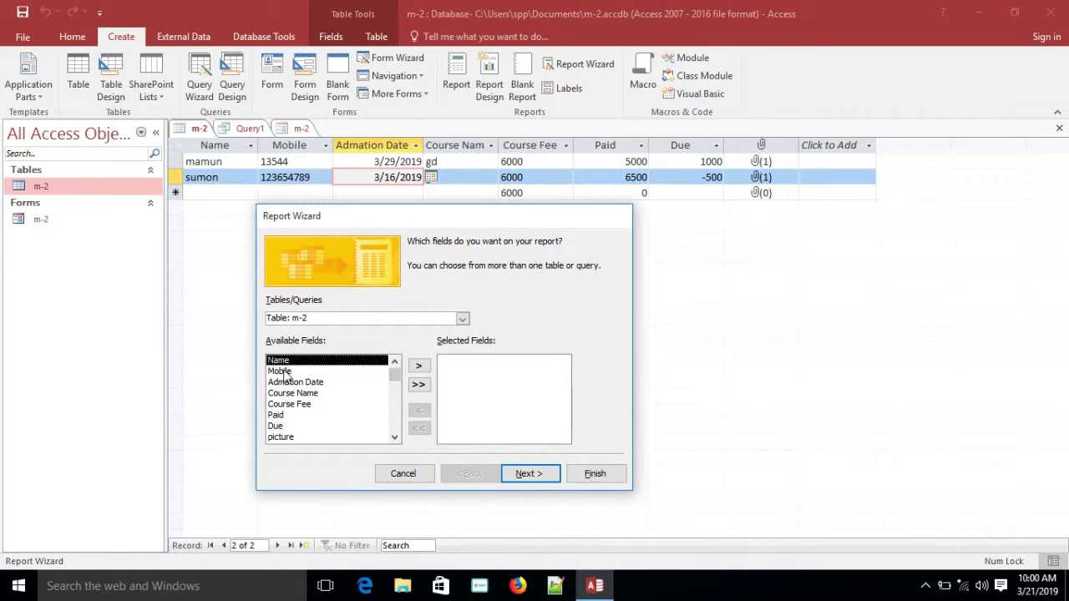
- Include the Name, Mobile, Course Name, Due and picture fields in the report, without any grouping level
click(419, 365)
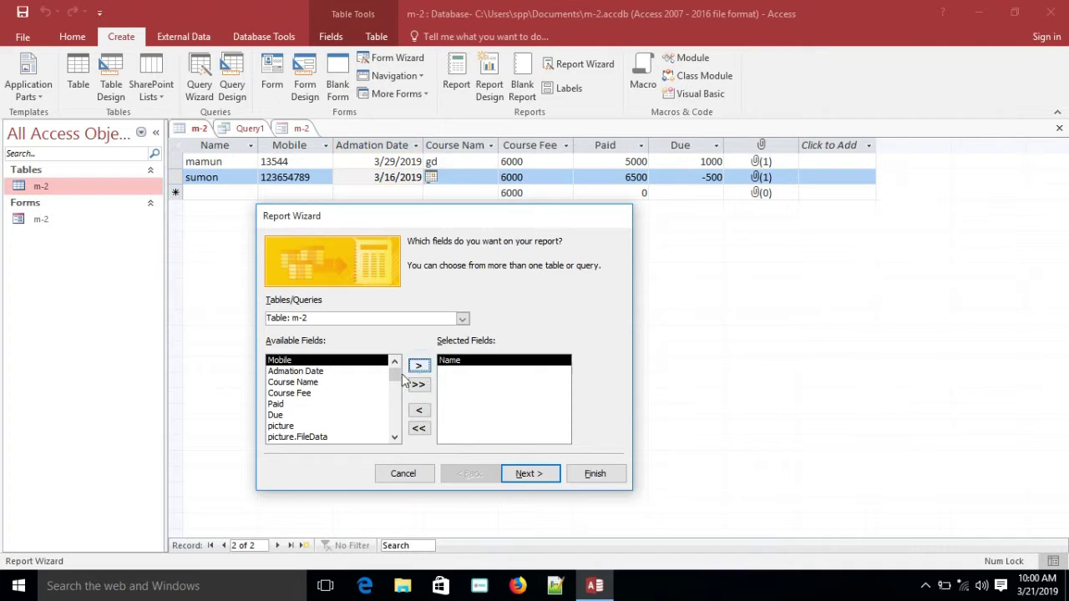
click(418, 366)
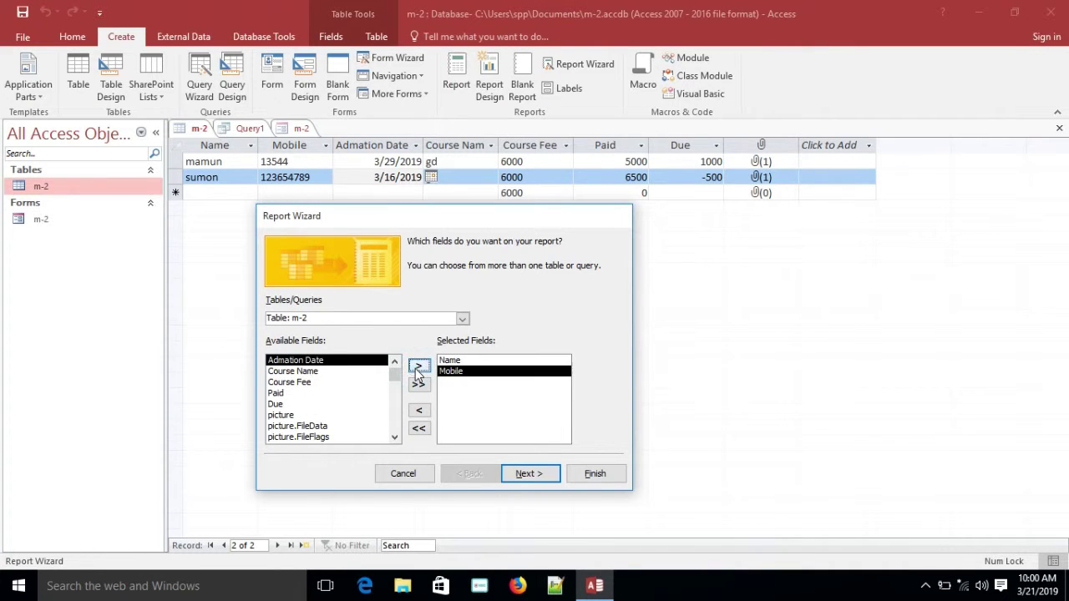
click(317, 371)
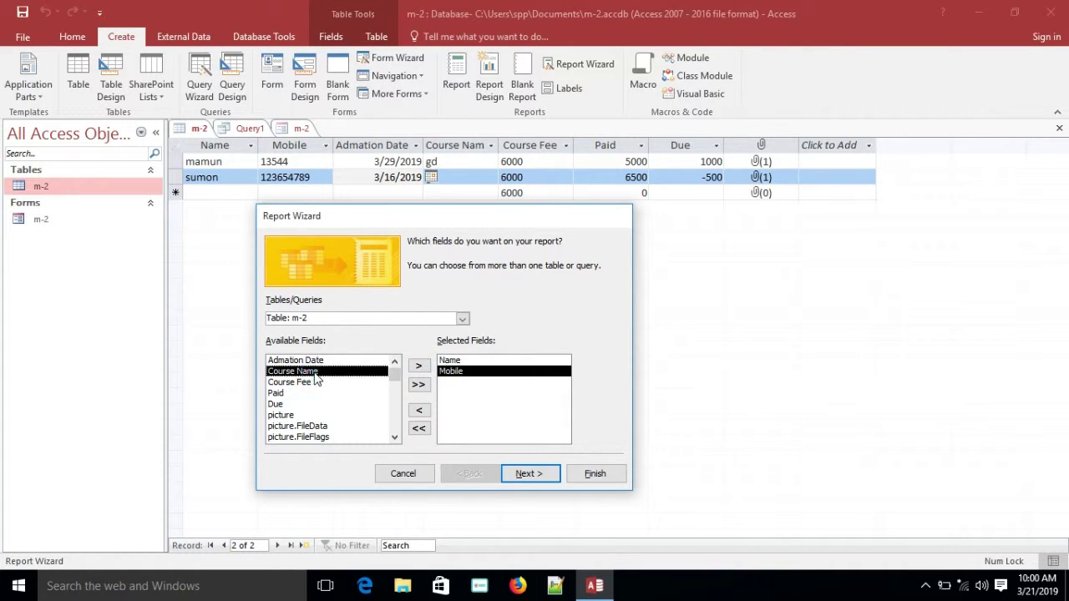
click(418, 368)
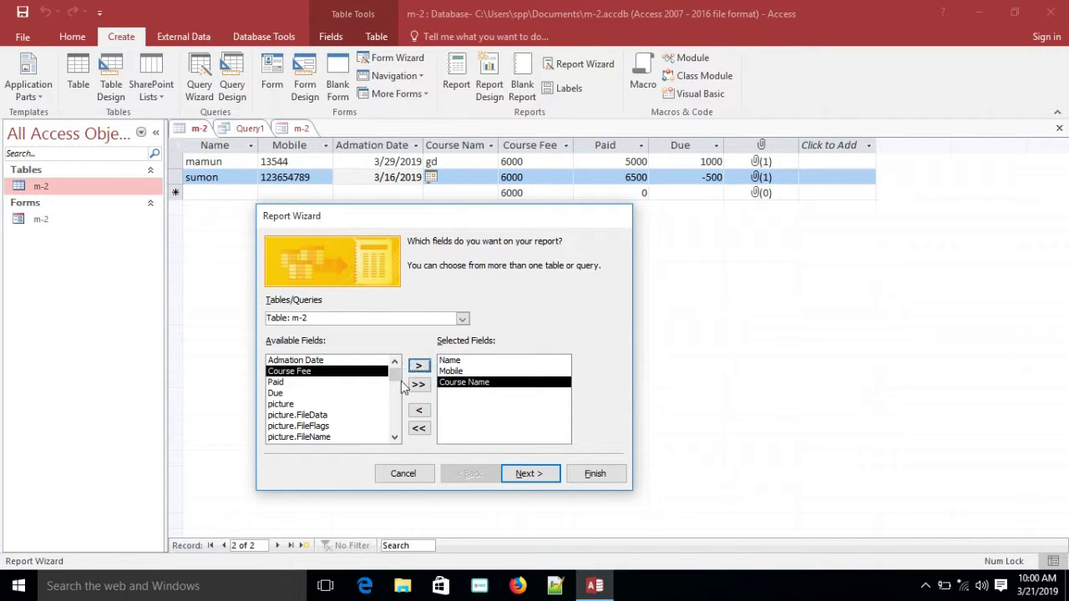
click(276, 392)
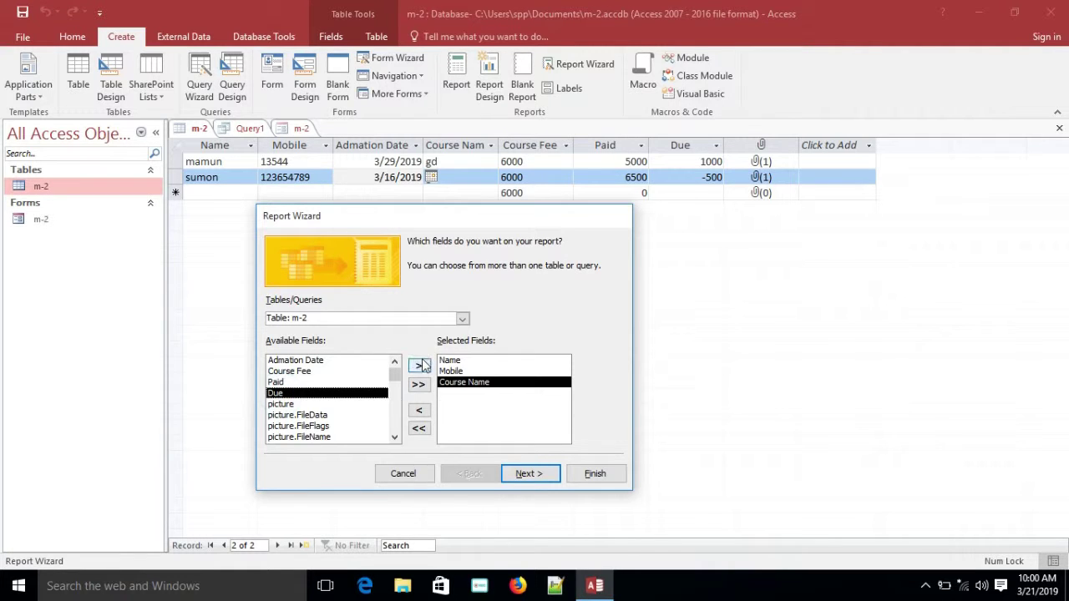
click(418, 366)
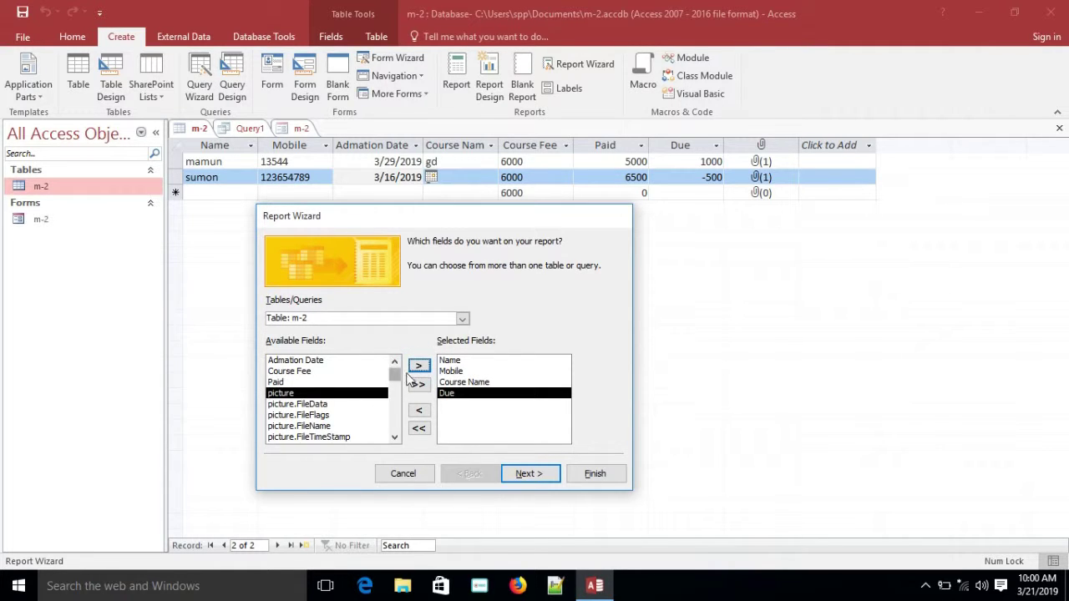
click(418, 367)
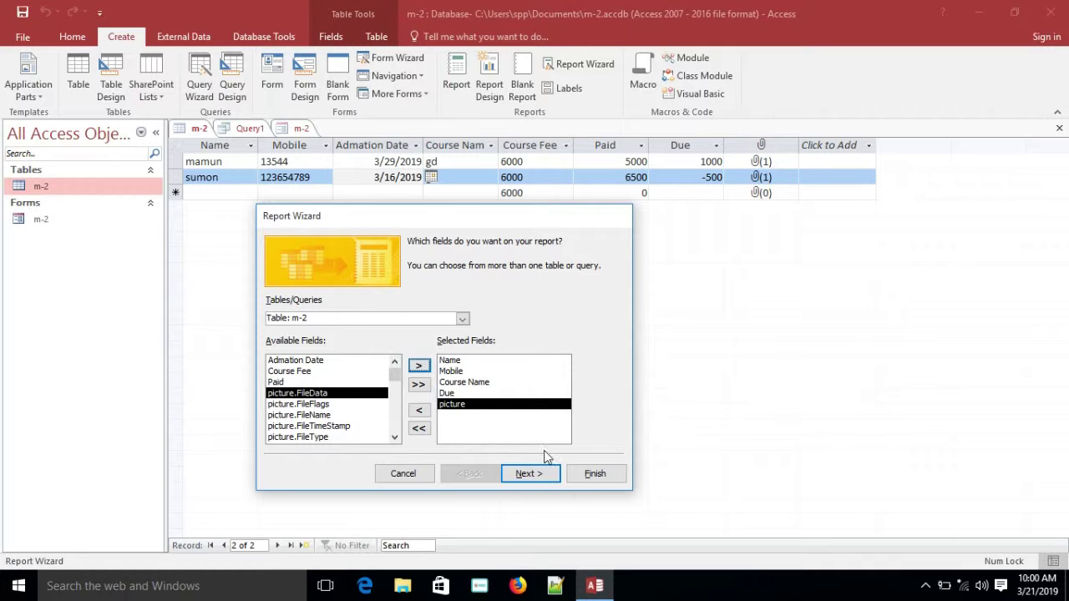
click(528, 474)
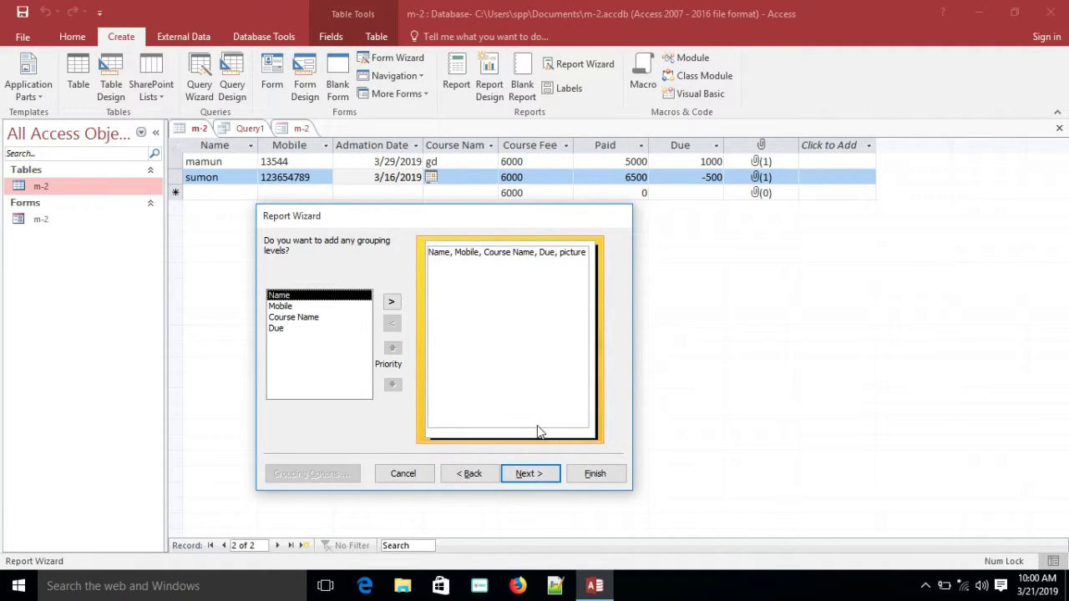
click(542, 475)
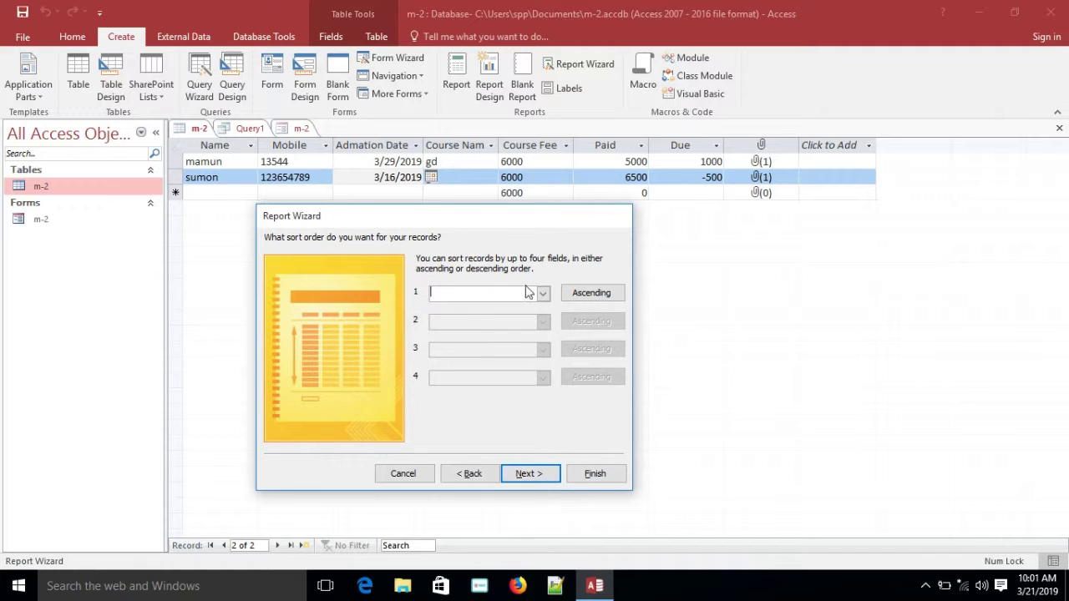
- Sort the report's records in ascending order by Name, Mobile, Course Name and Due
click(543, 293)
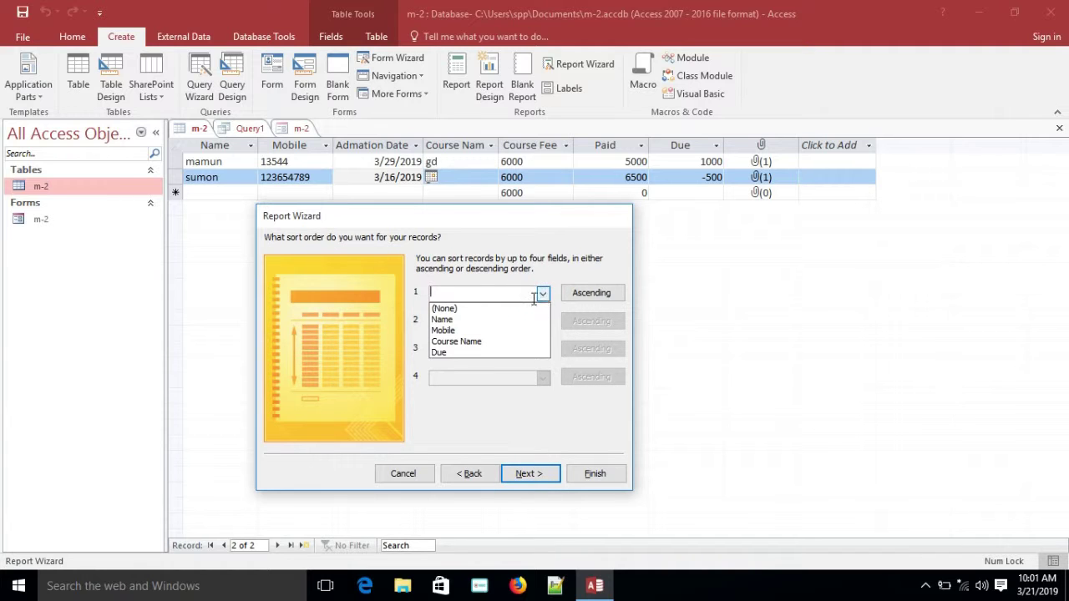
click(471, 321)
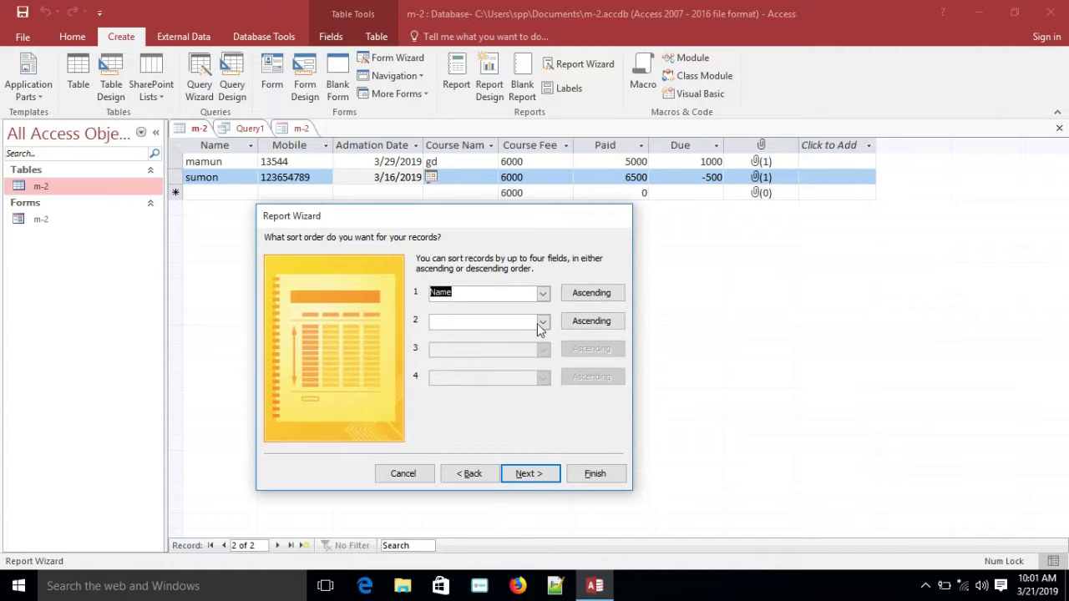
click(543, 323)
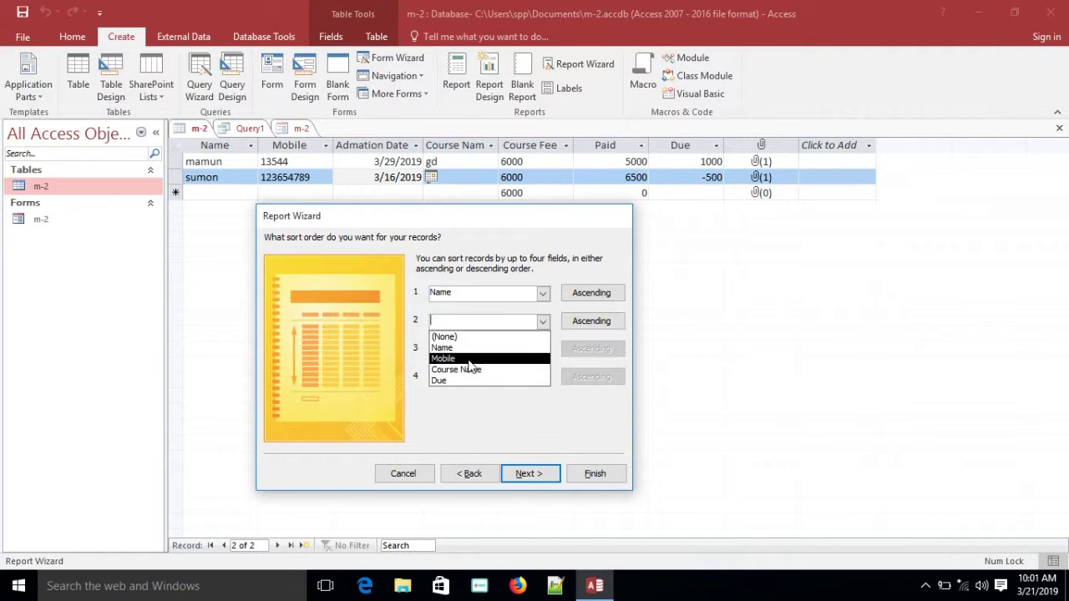
click(469, 364)
click(544, 350)
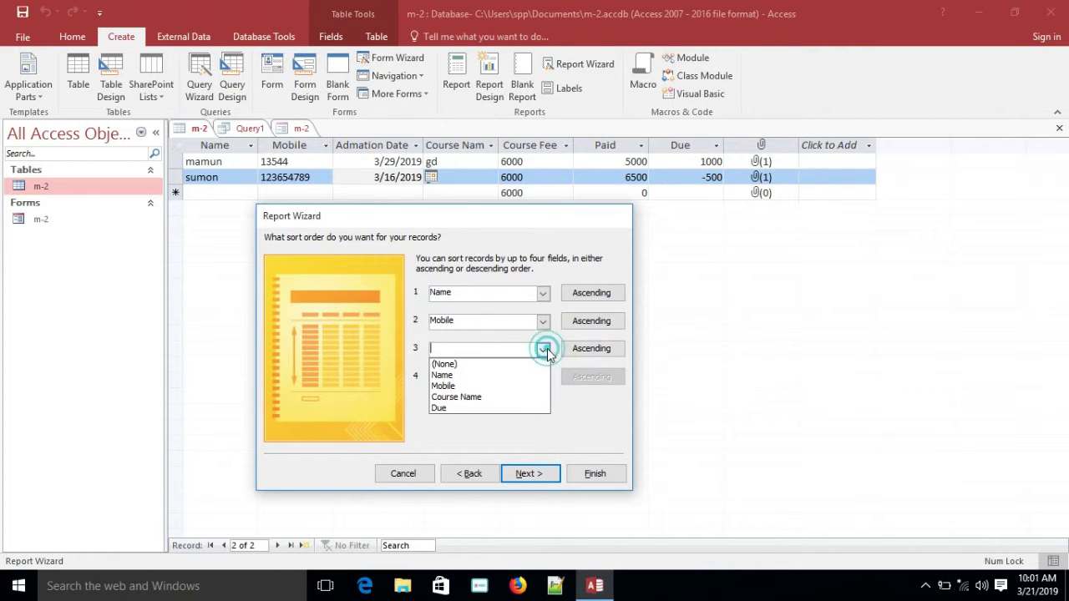
click(473, 397)
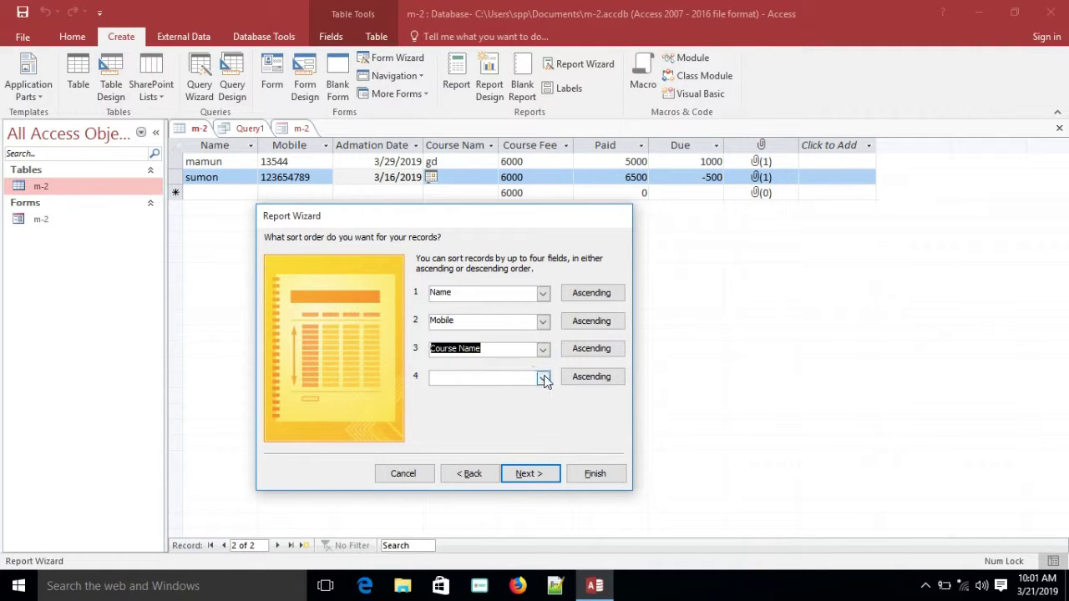
click(543, 377)
click(451, 435)
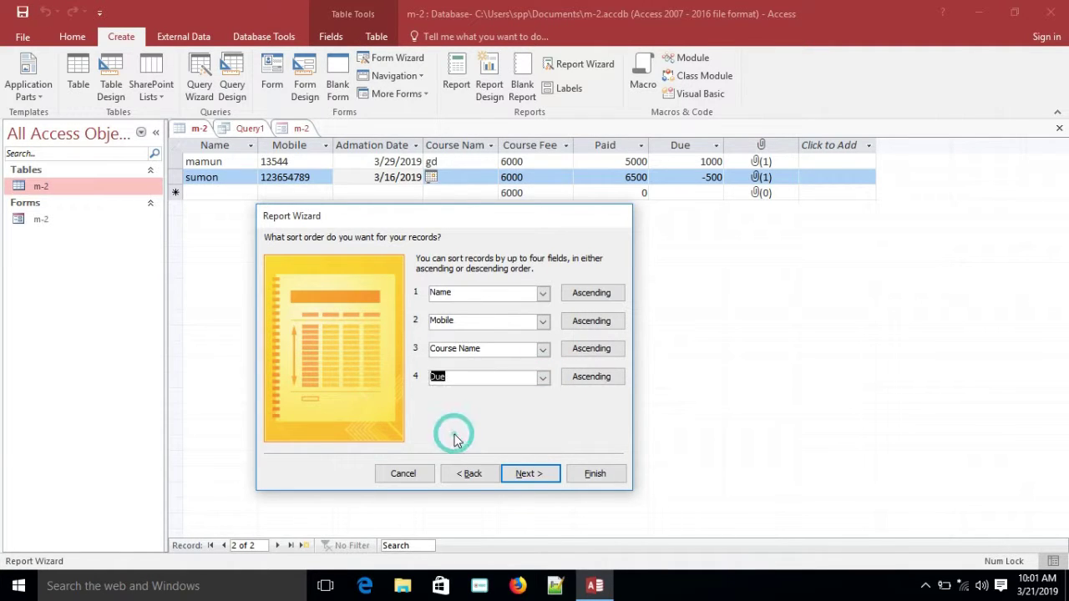
click(528, 474)
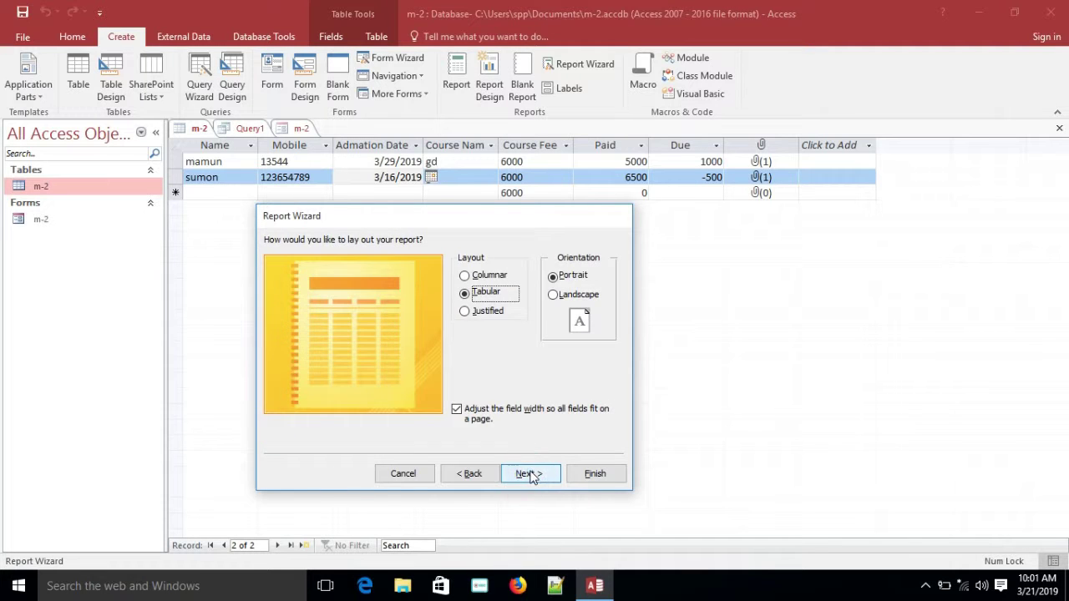
- Preview the Columnar, Tabular and Justified layouts, and set the report to Justified with Landscape orientation
click(571, 297)
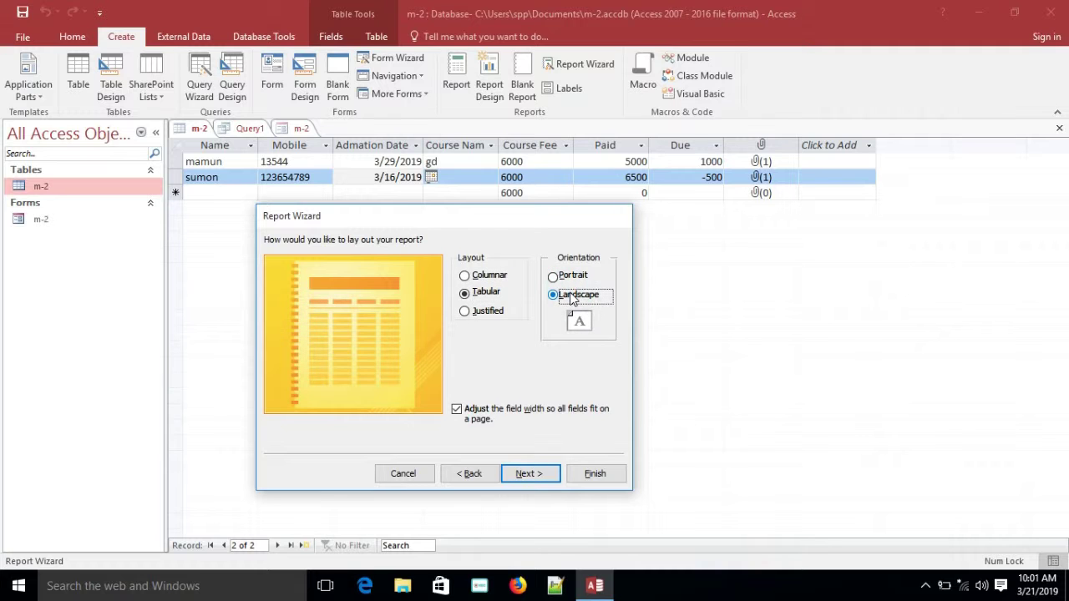
click(492, 312)
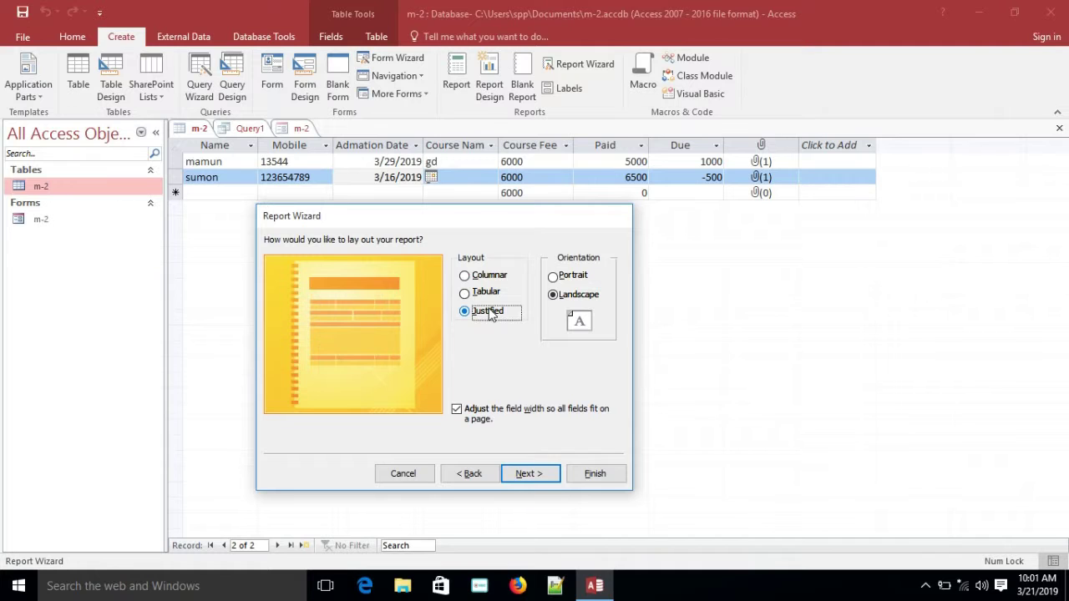
click(485, 281)
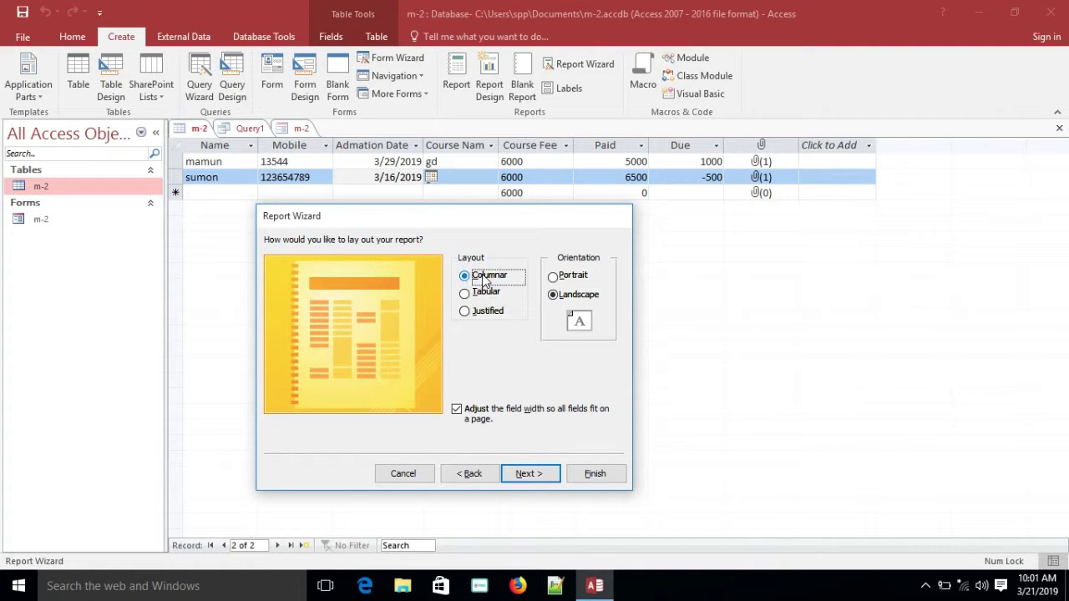
click(486, 291)
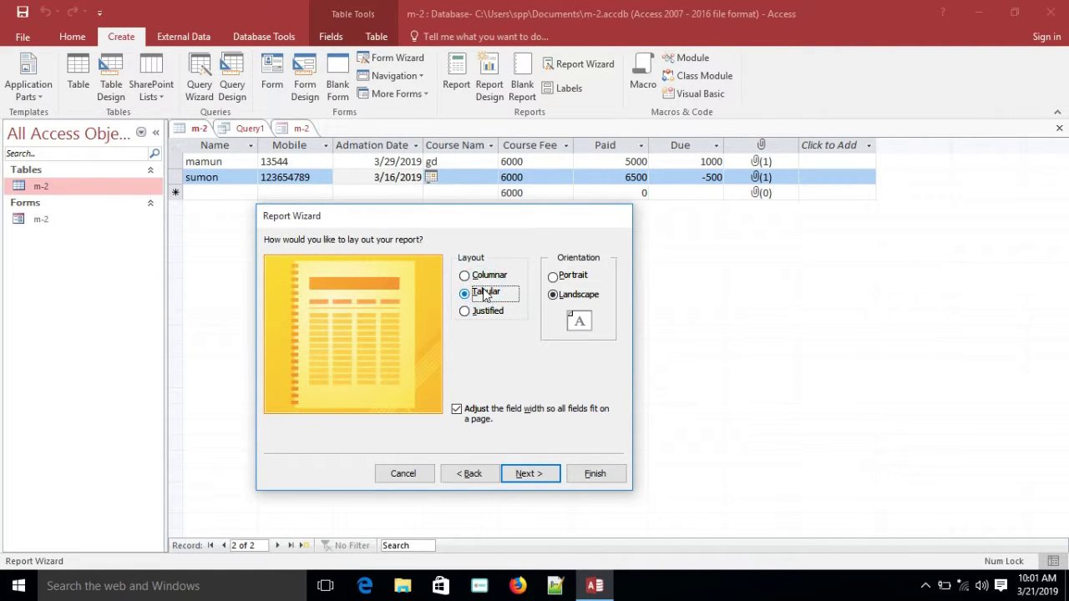
click(489, 312)
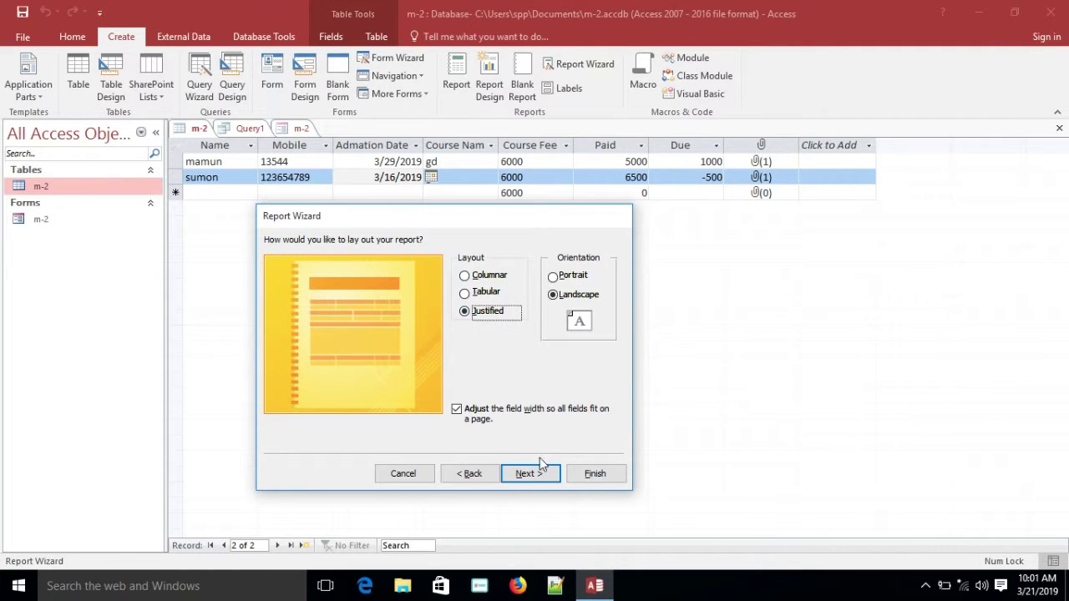
click(491, 277)
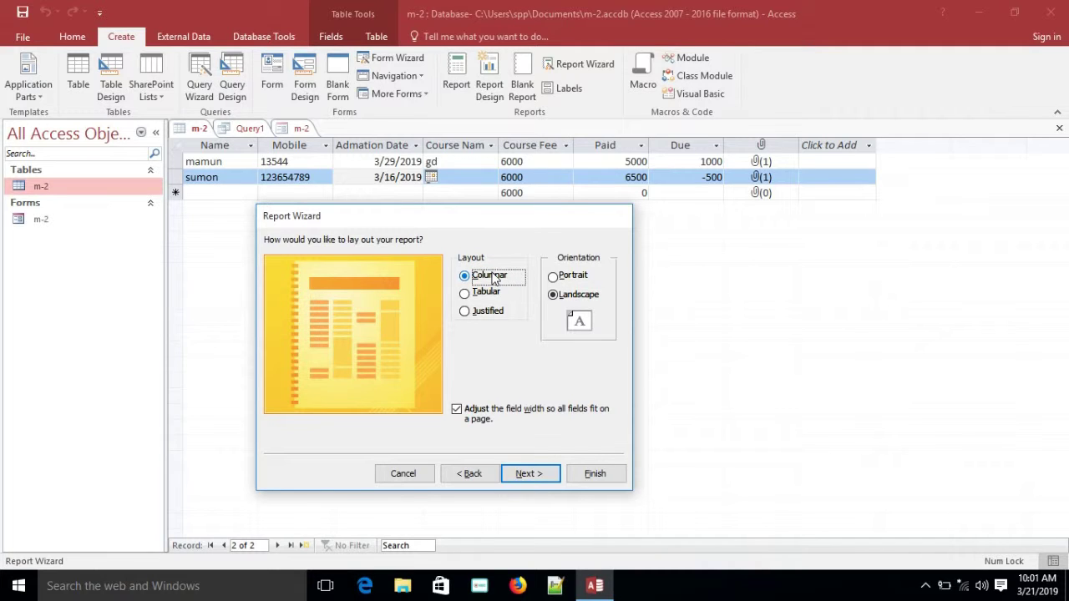
click(490, 293)
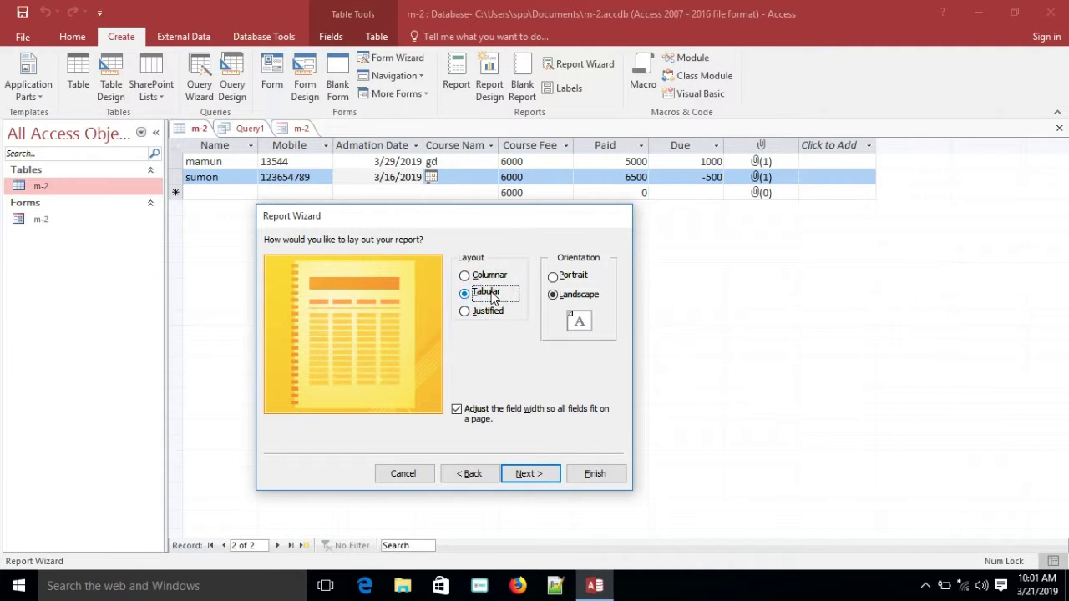
click(495, 312)
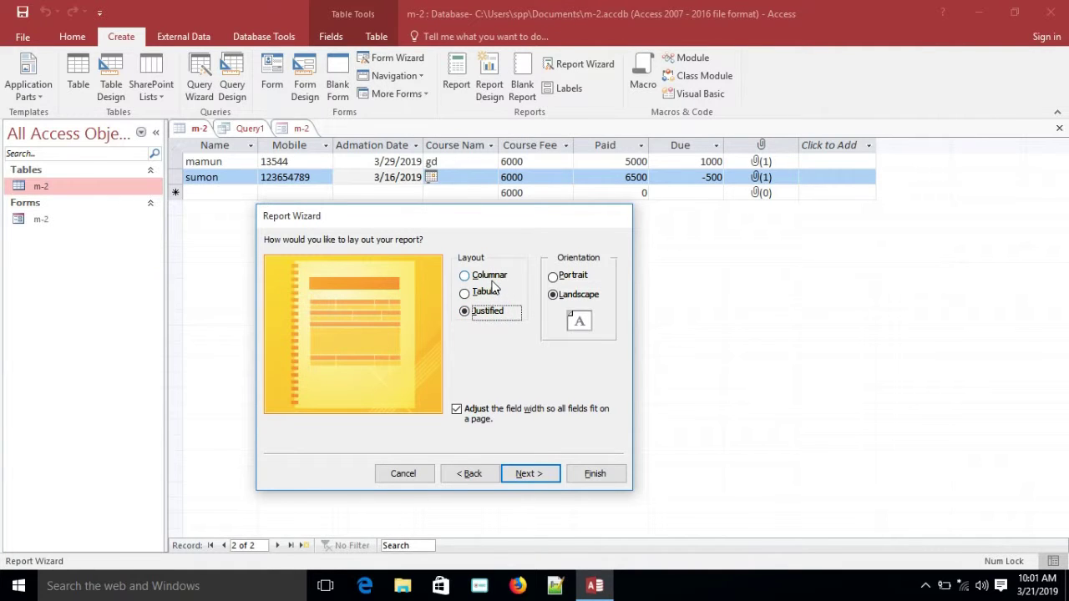
click(536, 475)
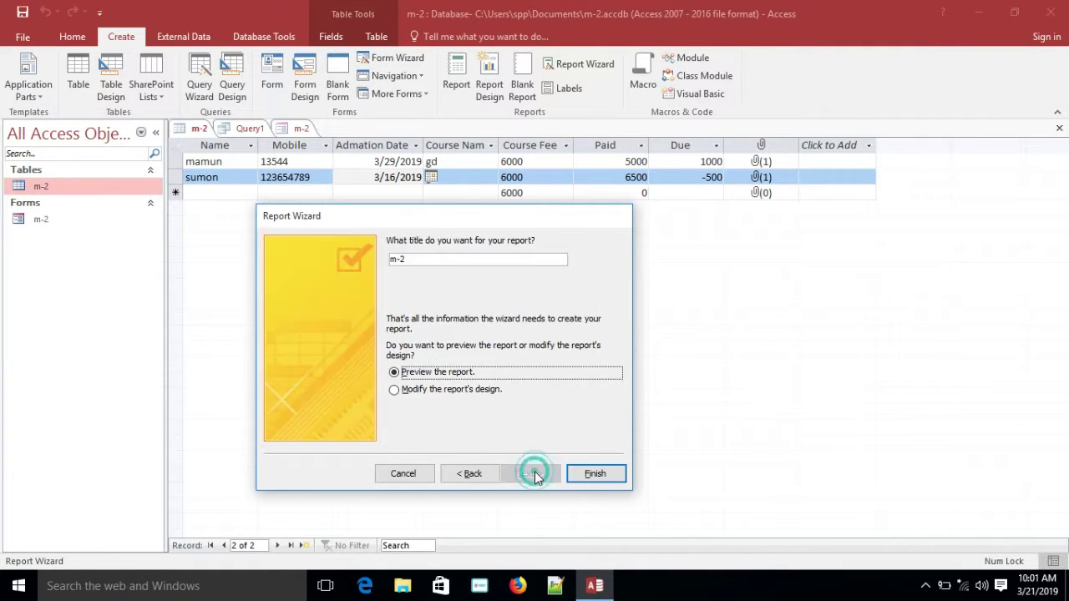
- Finish the Report Wizard with the title m-2, choosing to modify the report's design
click(448, 389)
click(595, 473)
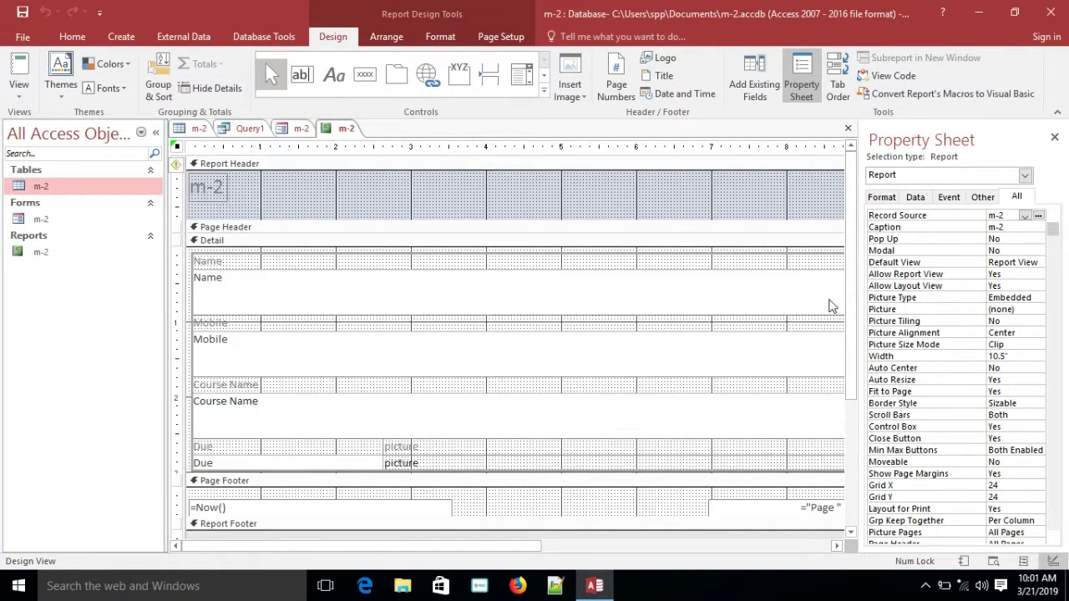
mouse_move(510, 547)
mouse_down()
mouse_move(735, 540)
mouse_move(409, 556)
mouse_up()
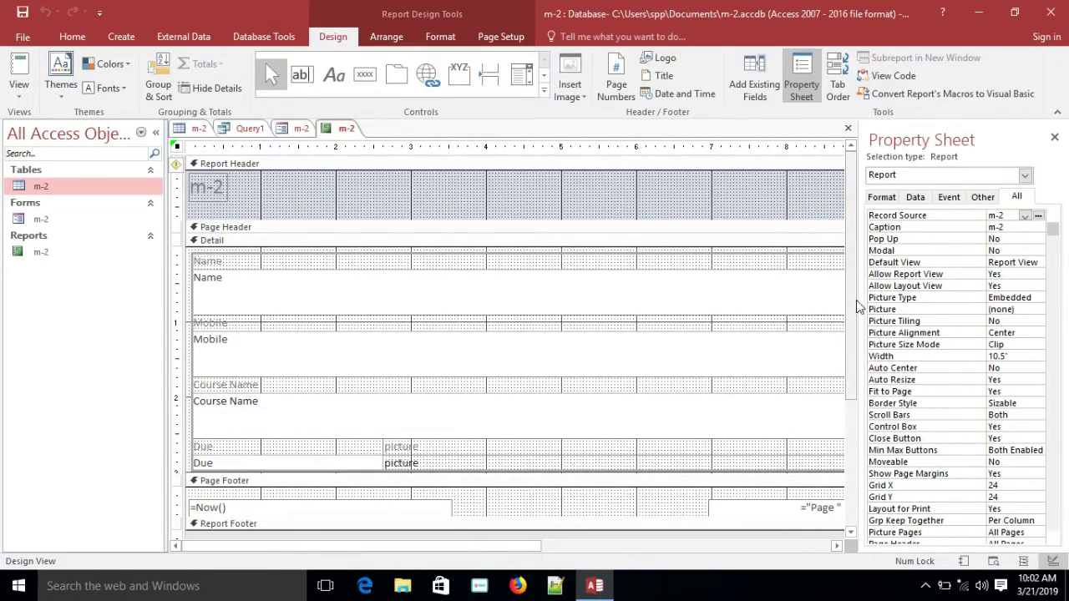
drag(854, 301, 844, 241)
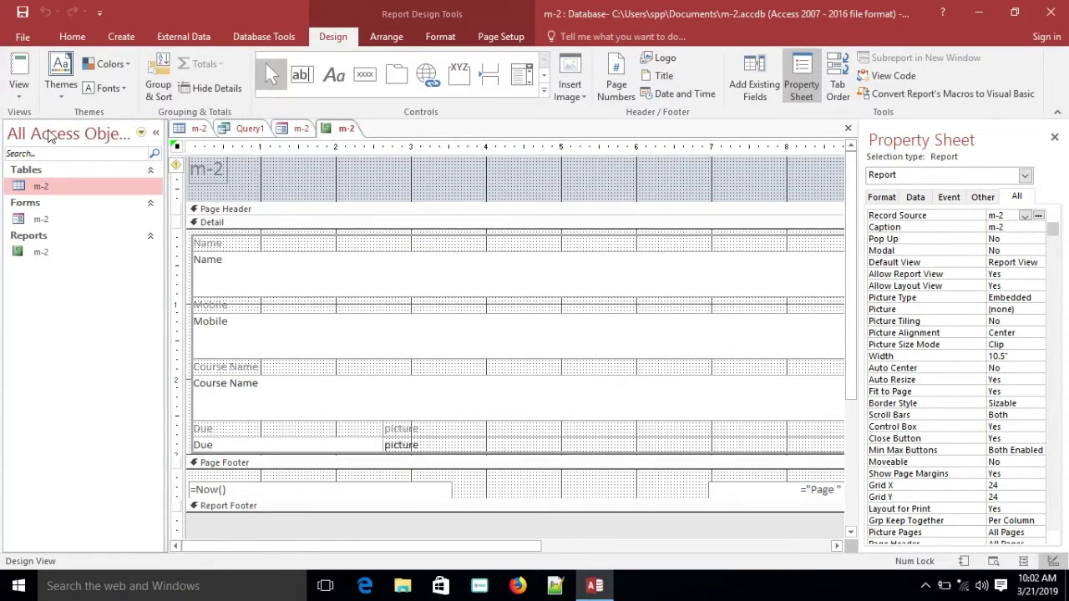
- Show the m-2 report in Report View and look through both student records
click(20, 99)
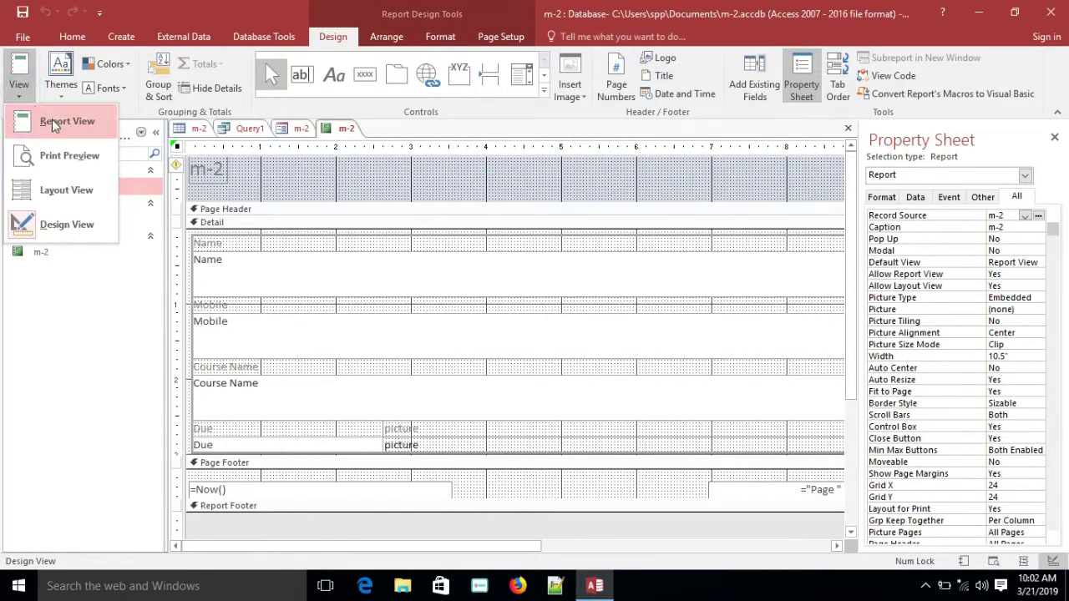
click(52, 120)
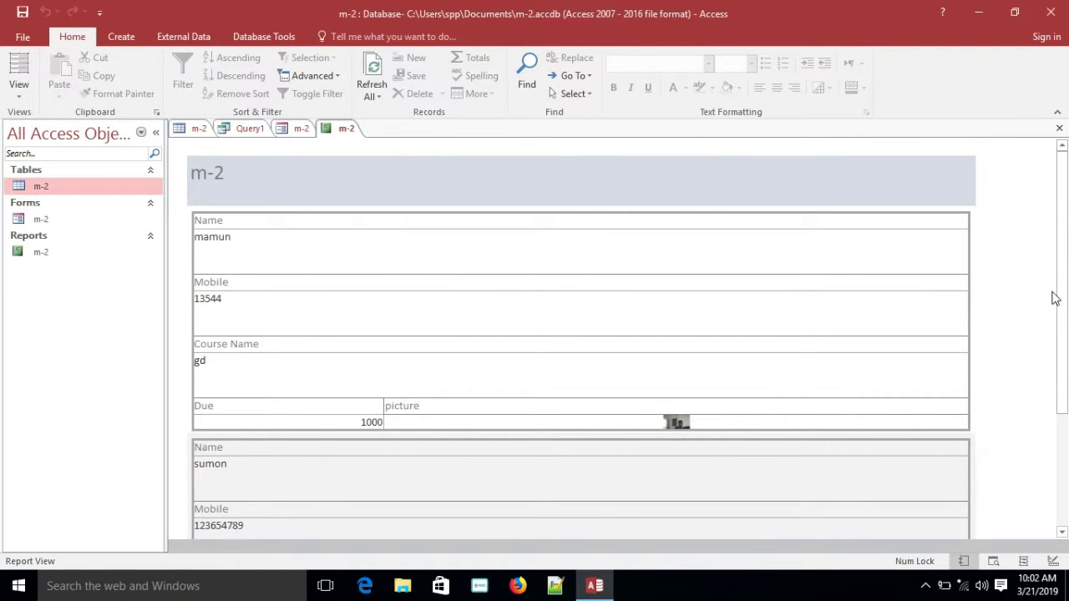
drag(1065, 288, 1066, 409)
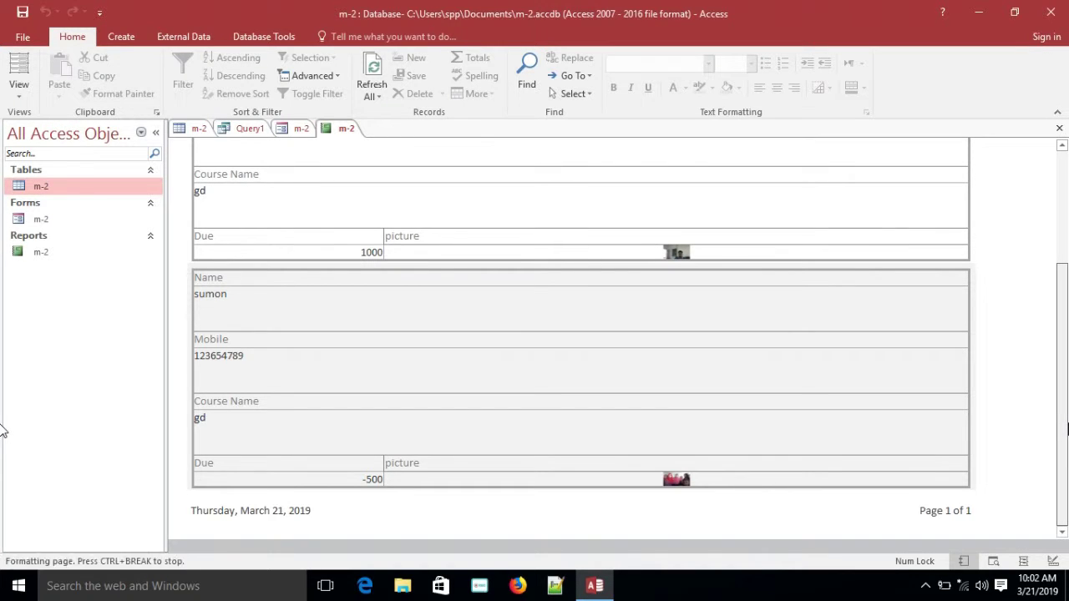
drag(1061, 336, 1059, 220)
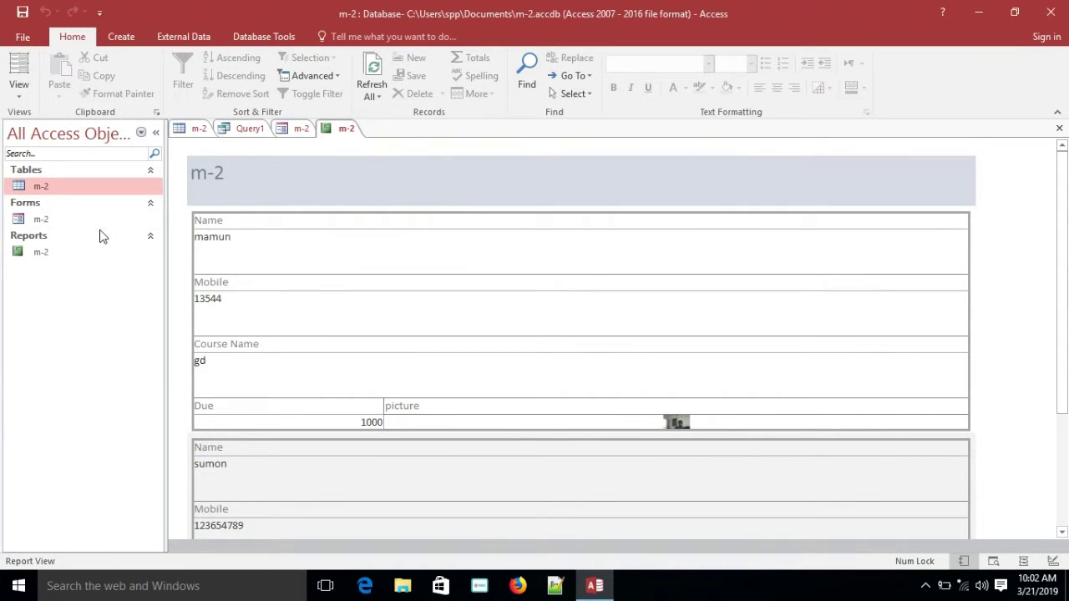
- Reopen the m-2 report in Design View
click(32, 260)
right_click(33, 259)
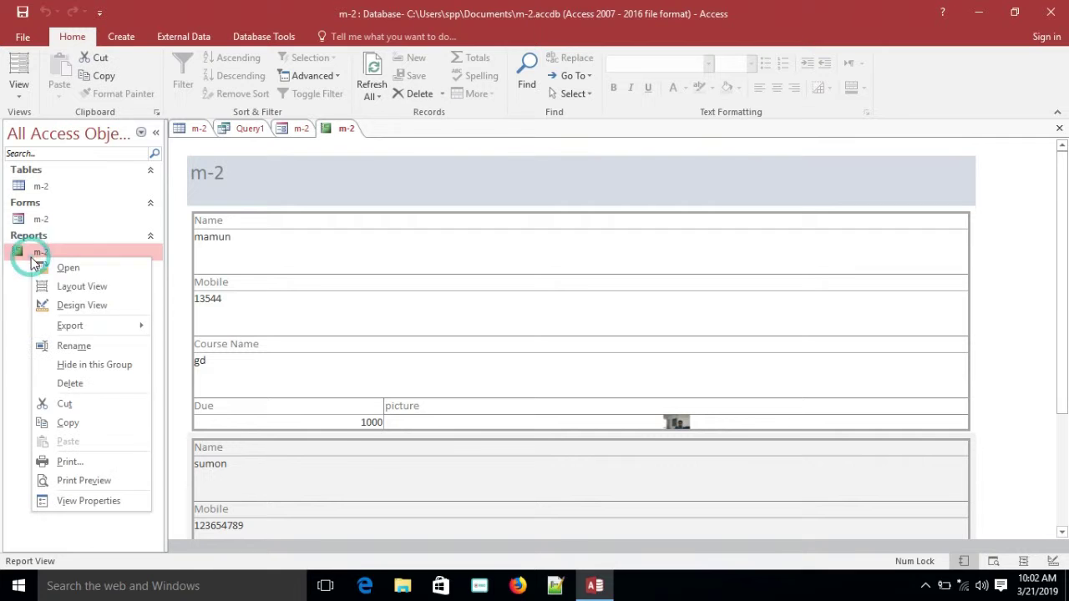
click(98, 306)
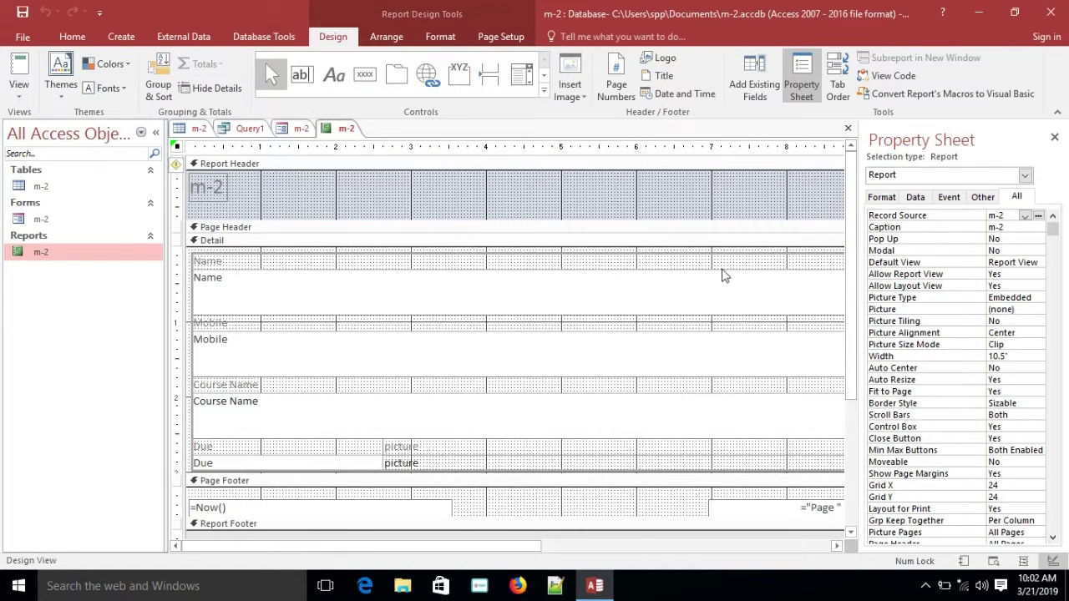
- Try to narrow the Name text box to about 6.33" from its left edge and reposition it, and undo these changes
click(711, 295)
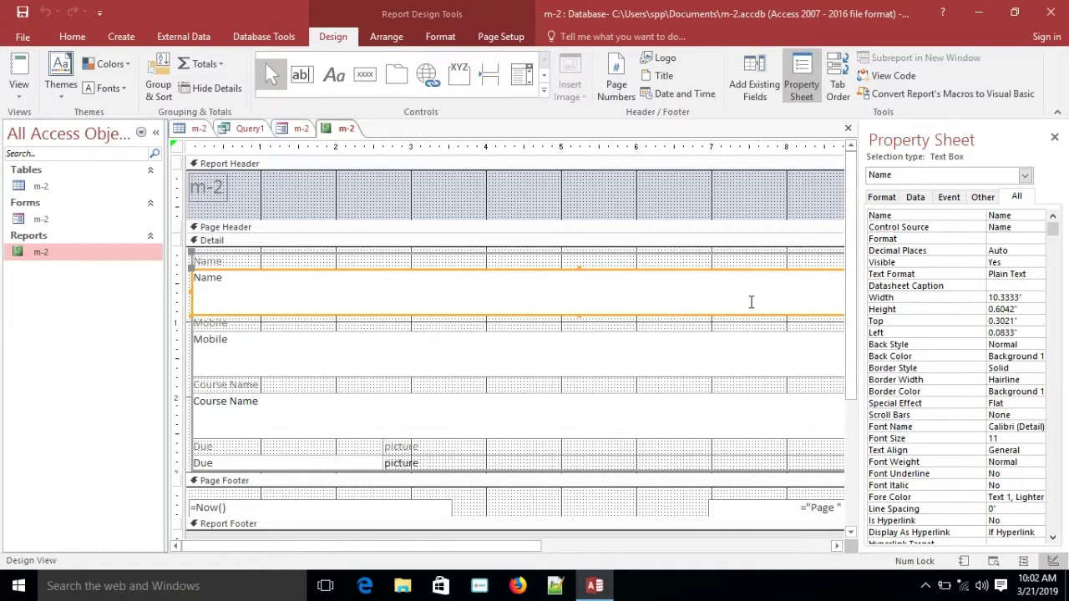
click(695, 413)
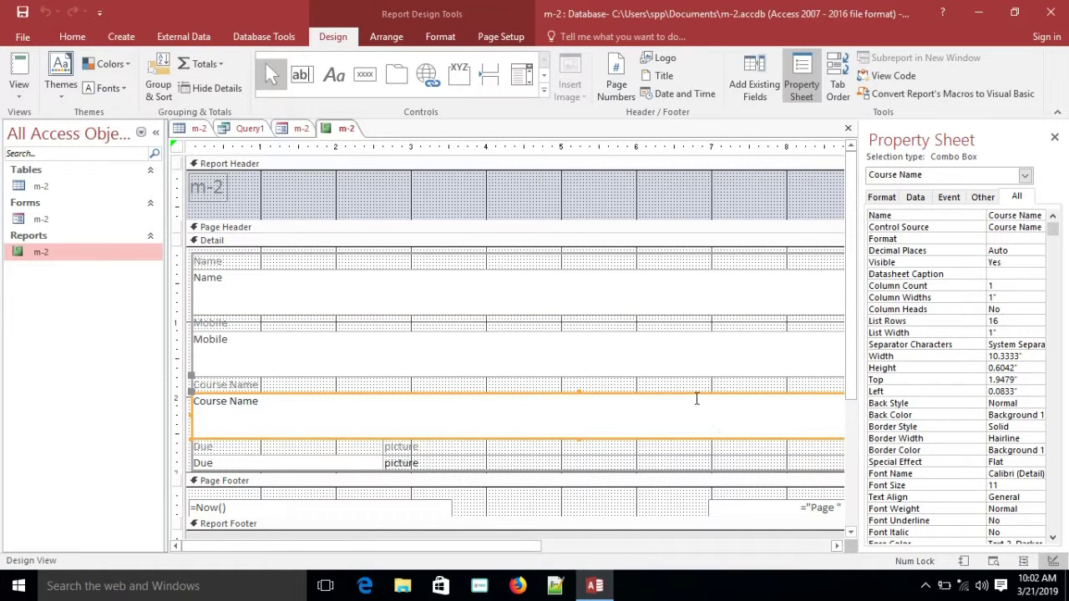
click(677, 296)
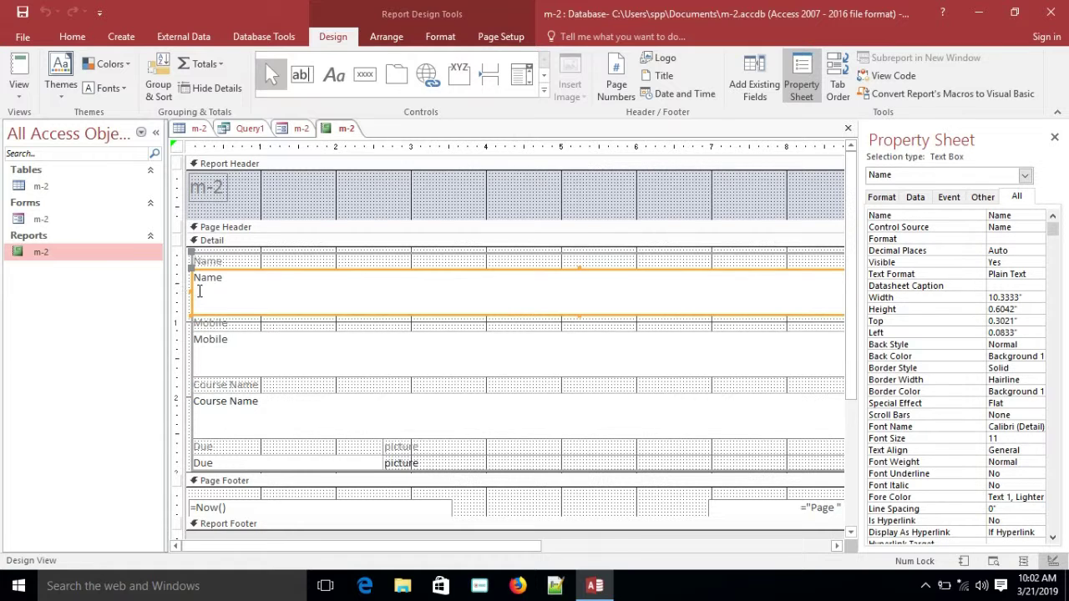
drag(191, 289, 492, 298)
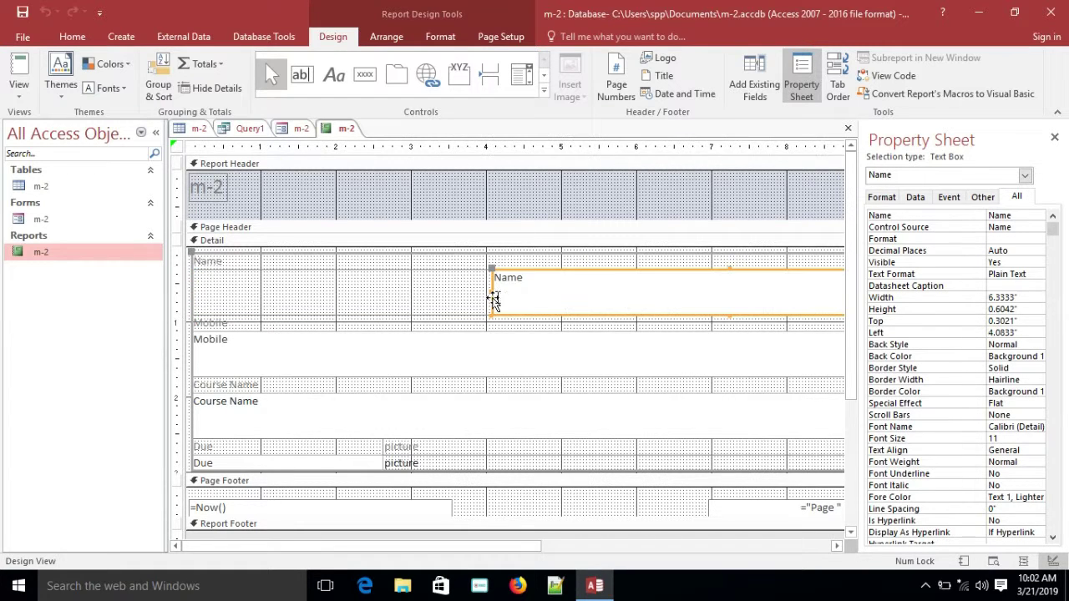
drag(619, 275, 295, 277)
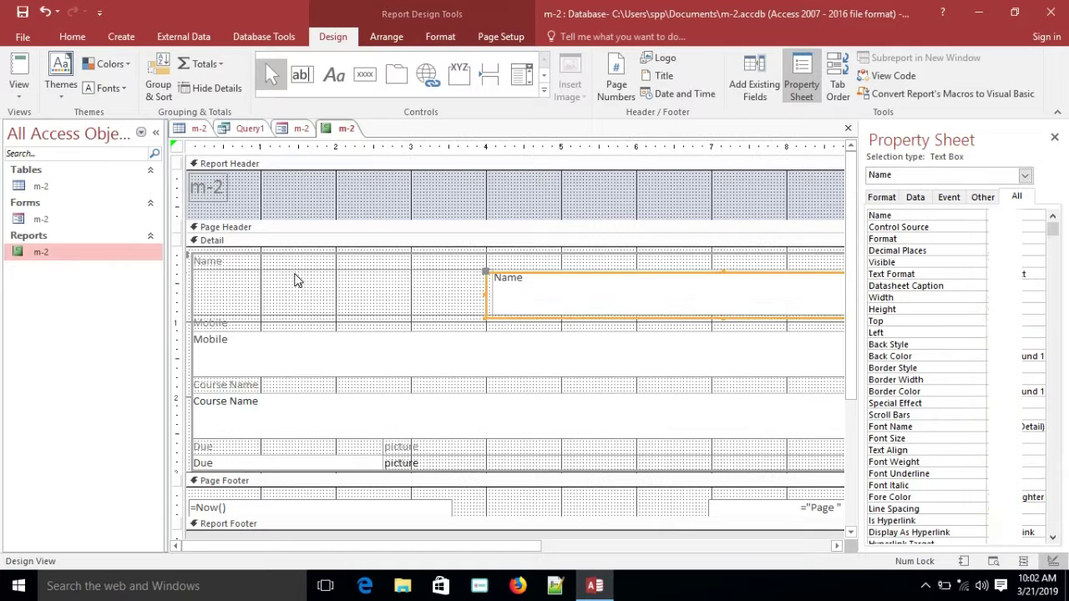
click(530, 316)
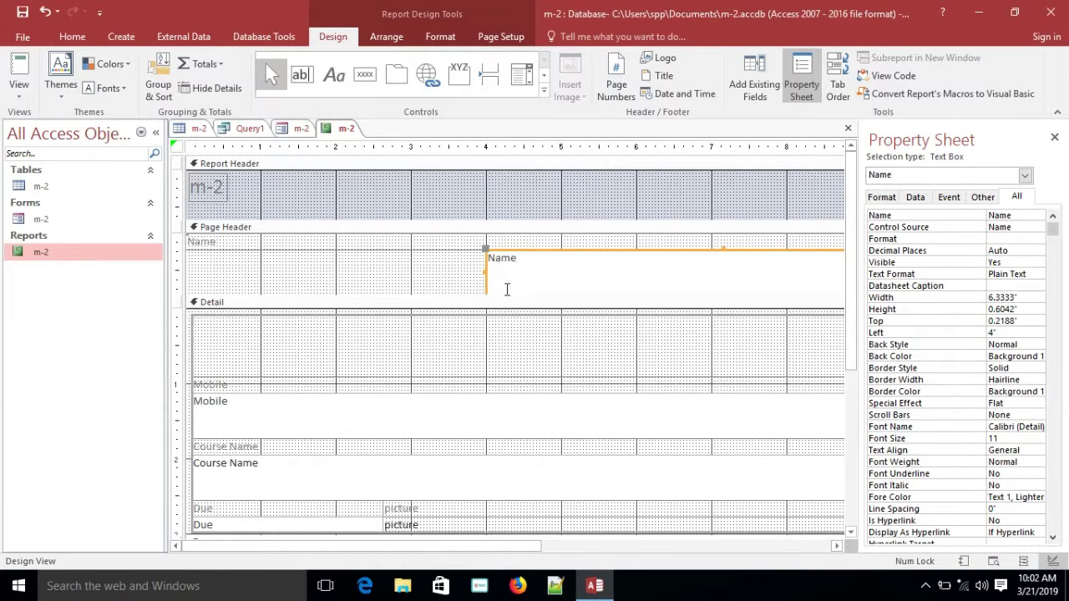
click(506, 289)
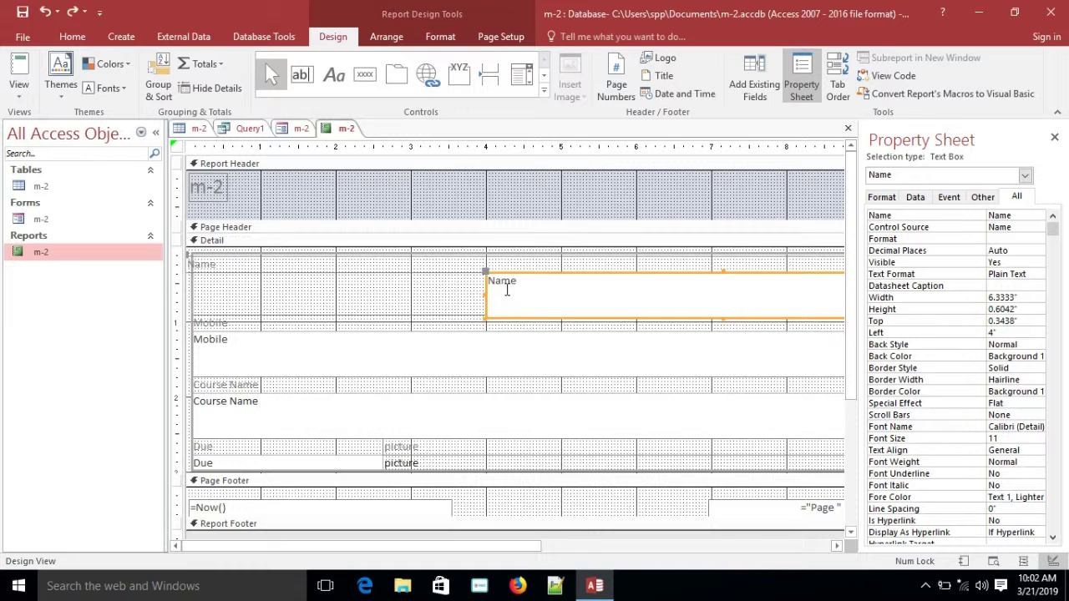
click(506, 290)
key(ctrl+z)
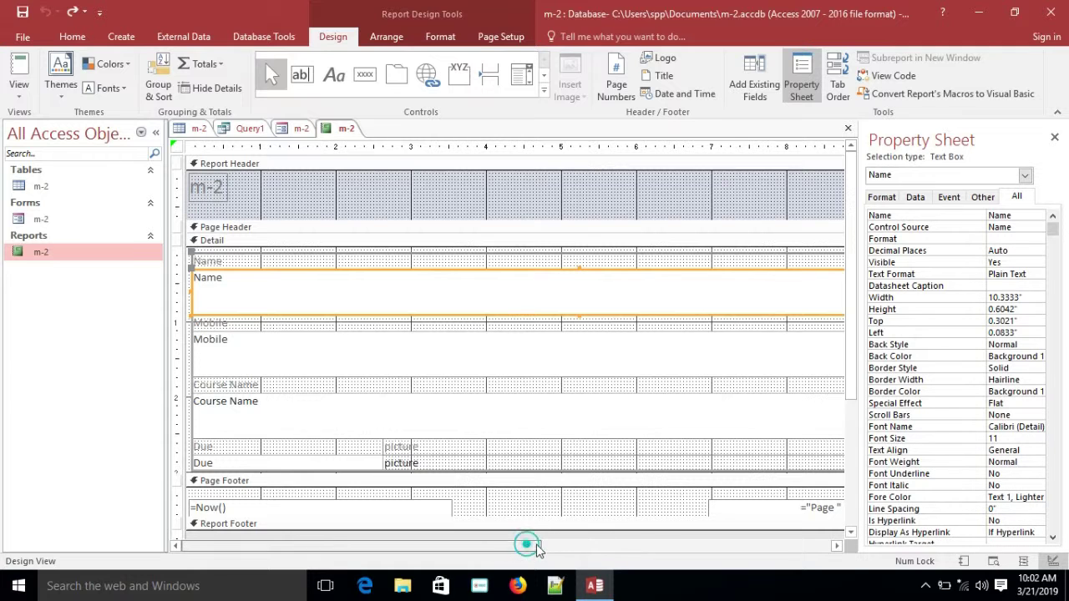
- Narrow the Name, Mobile and Course Name boxes together from their right edges to a width of about 1.75"
drag(530, 545, 818, 528)
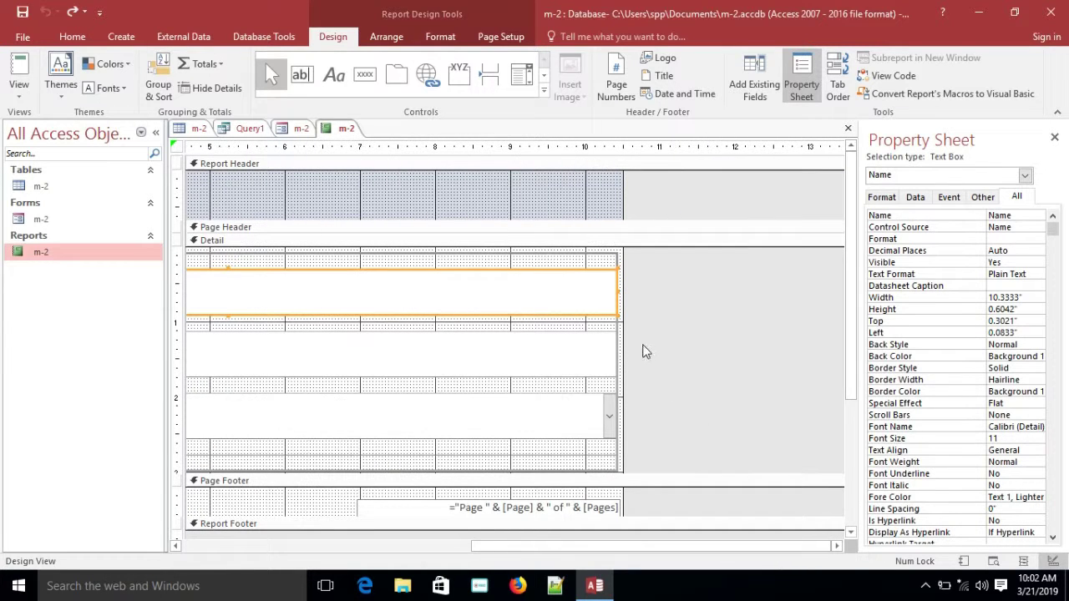
shift+click(544, 422)
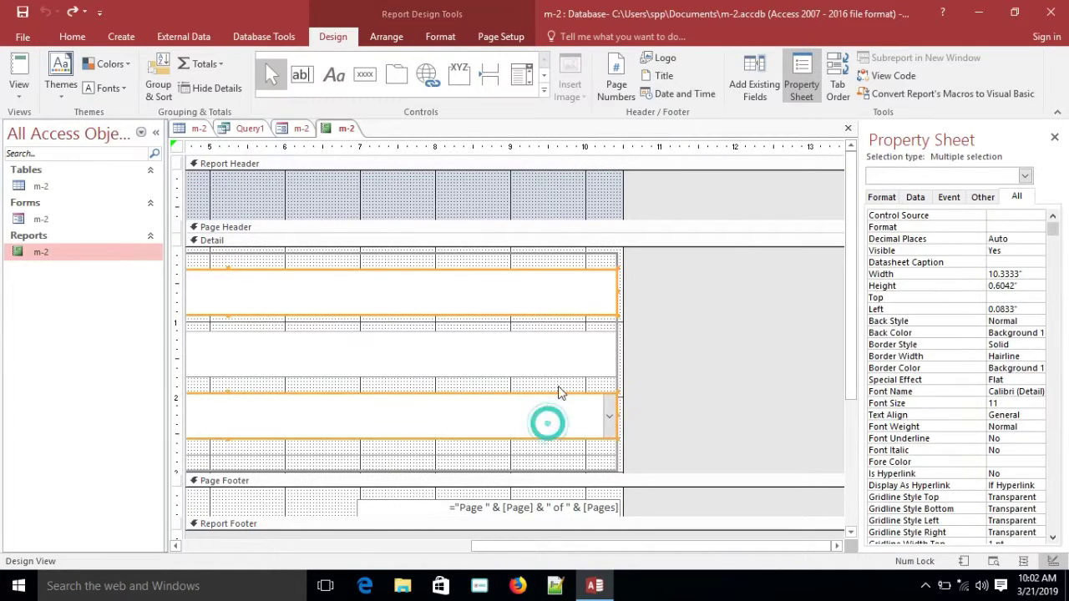
shift+click(568, 346)
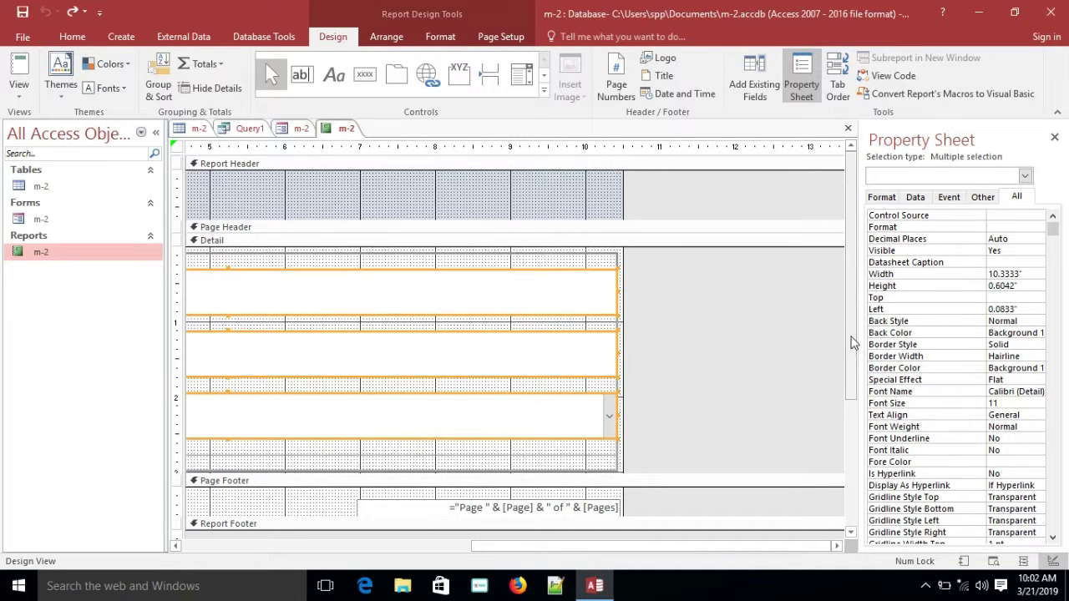
drag(855, 344, 864, 422)
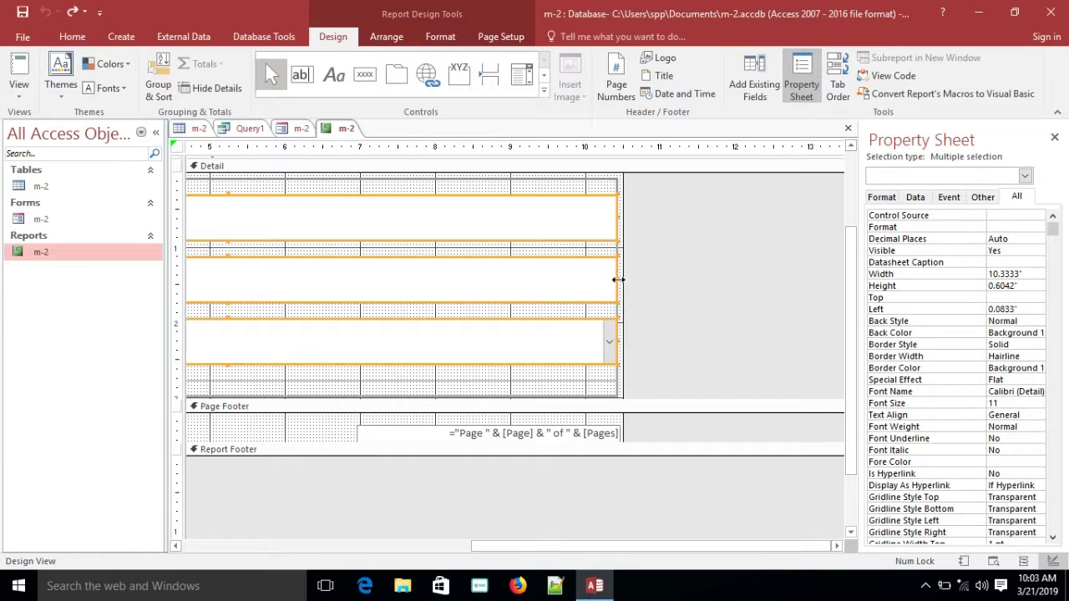
drag(618, 280, 223, 268)
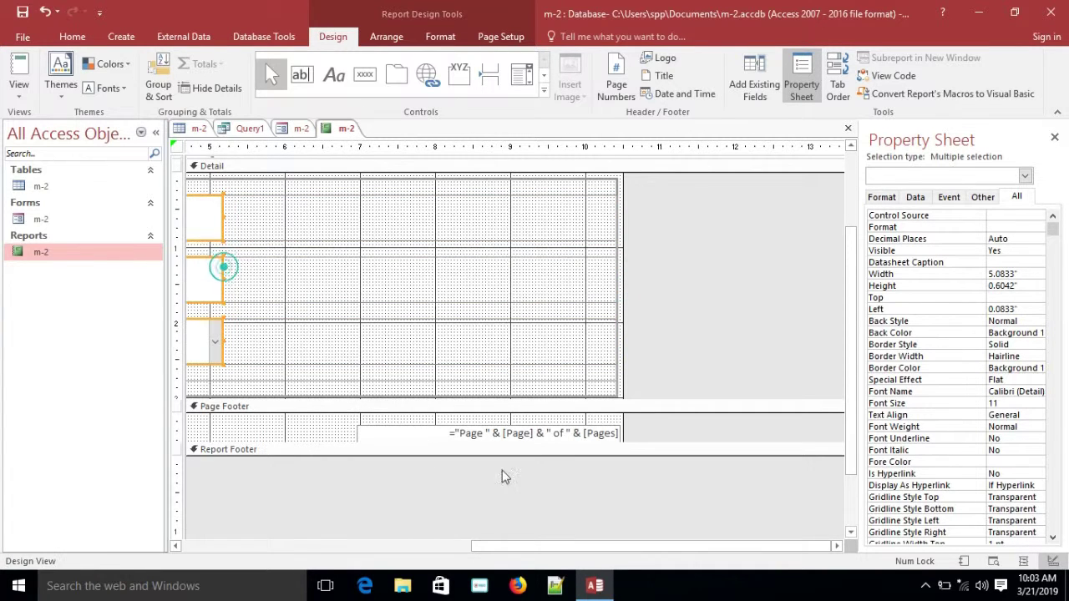
drag(570, 548, 232, 554)
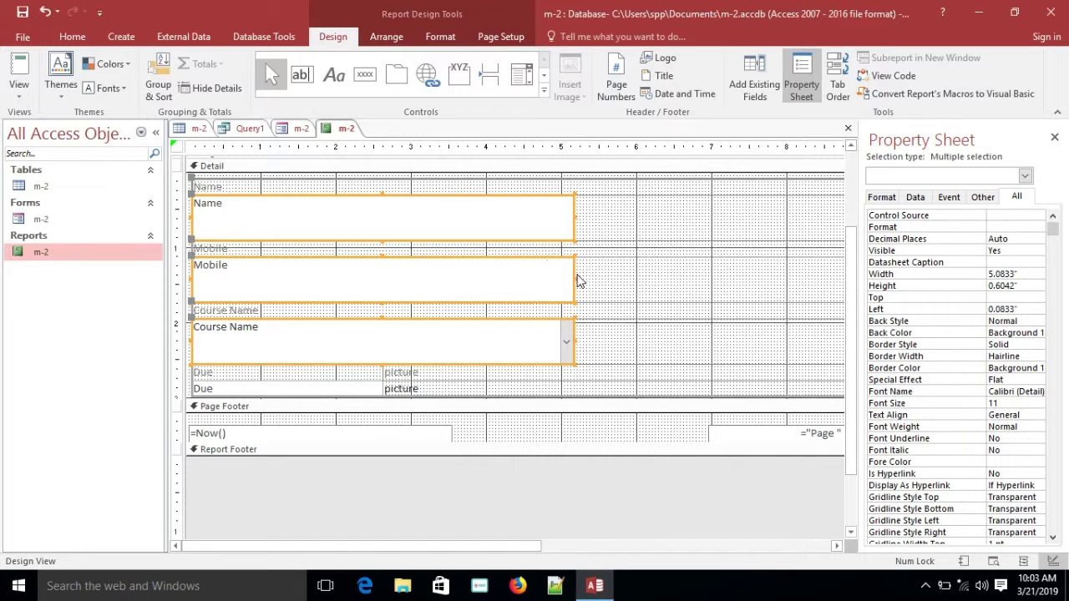
drag(573, 279, 325, 279)
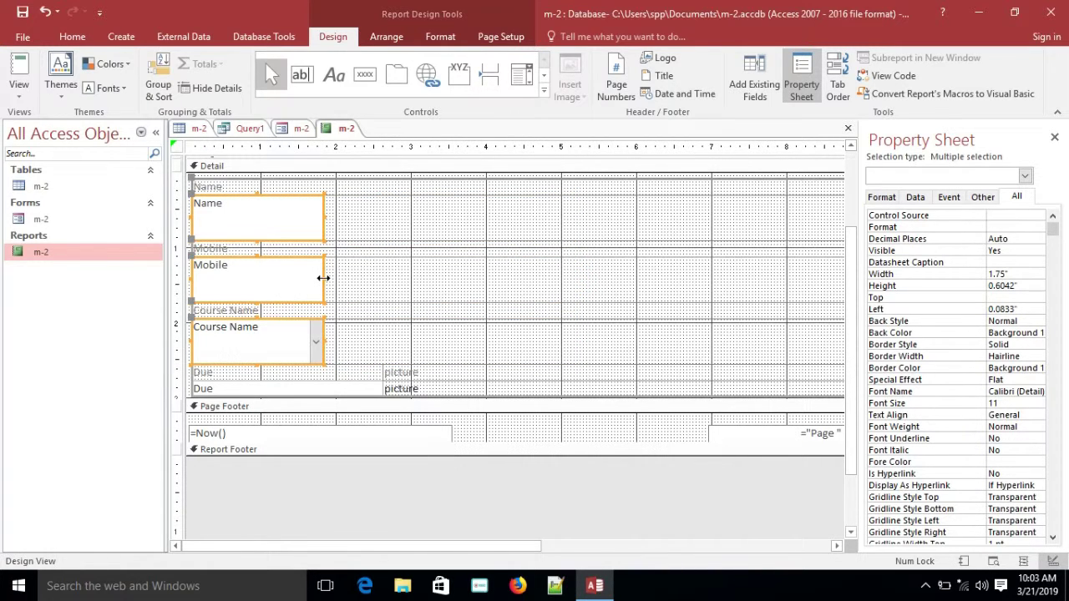
click(389, 284)
- Move the Mobile box with its label up beside the Name box, about 1.96" from the left edge of the Detail section
click(267, 265)
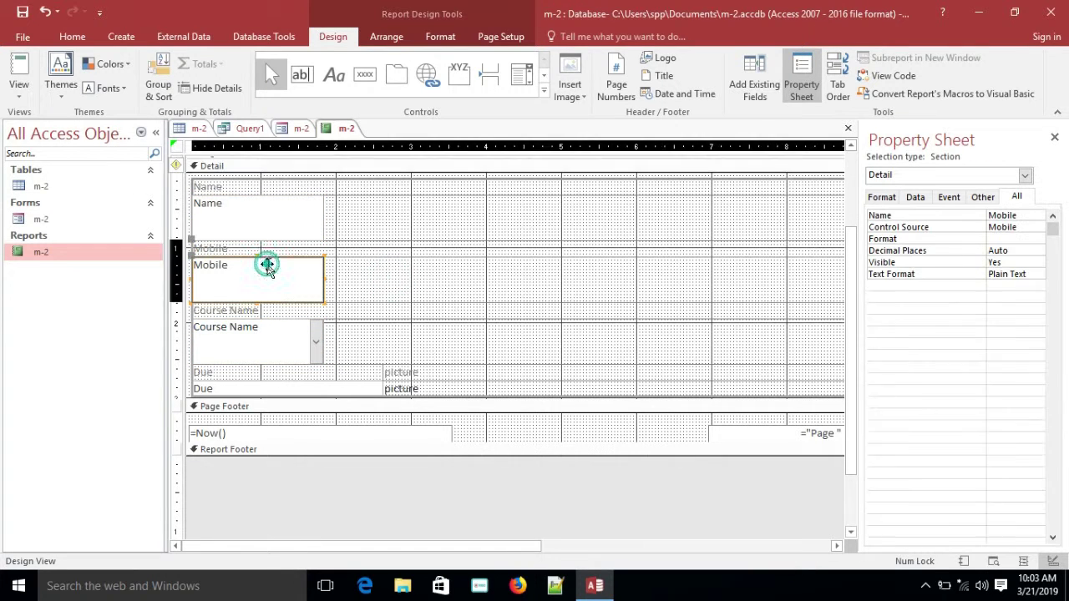
drag(283, 259, 422, 199)
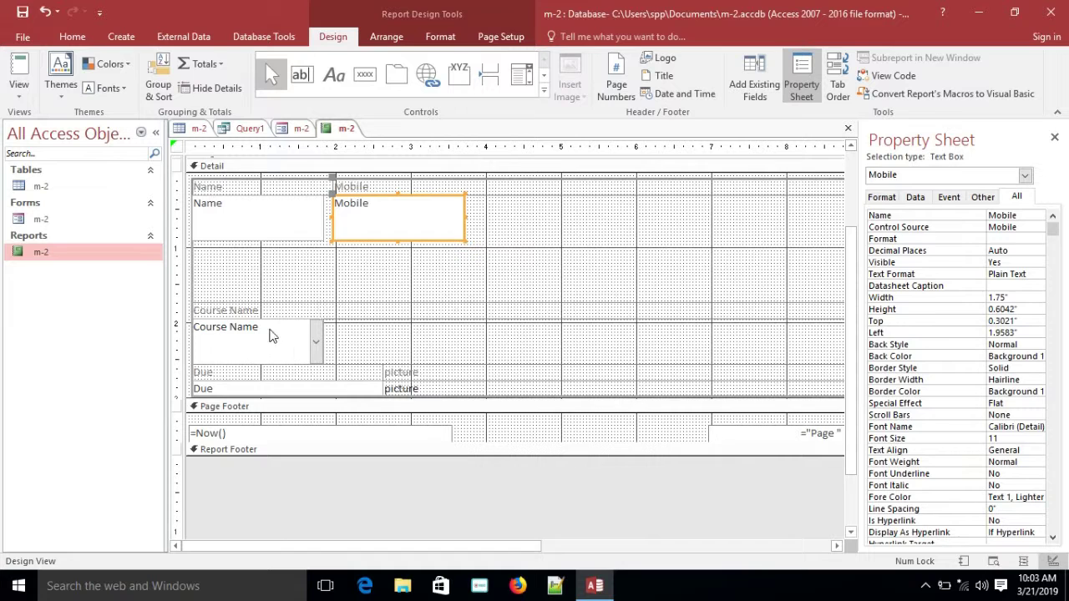
- Move the Course Name box with its label up beside the Mobile box in the report's Detail section
click(275, 334)
drag(281, 324, 567, 199)
click(337, 437)
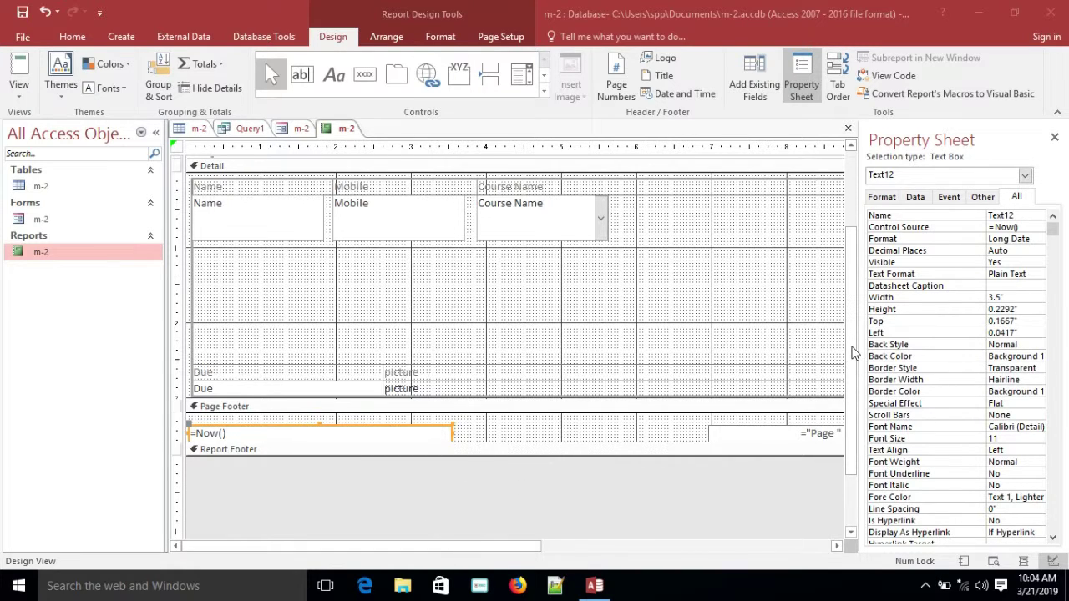
mouse_move(853, 353)
mouse_down()
mouse_move(847, 267)
mouse_move(864, 349)
mouse_move(843, 354)
mouse_up()
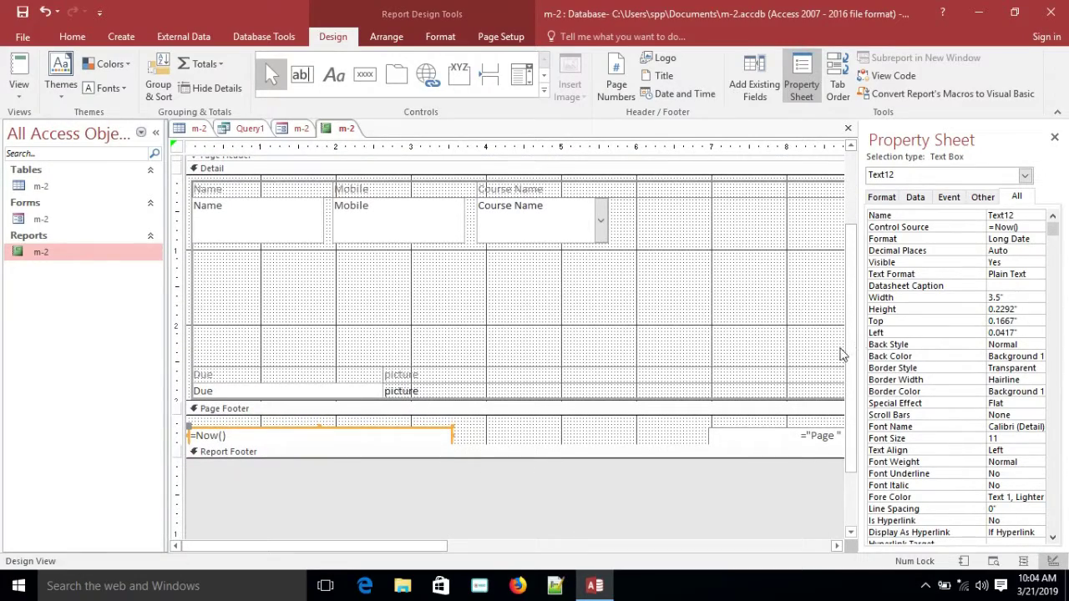
- Narrow the Due text box from its right edge to a width of about 0.83"
click(330, 392)
drag(381, 391, 257, 391)
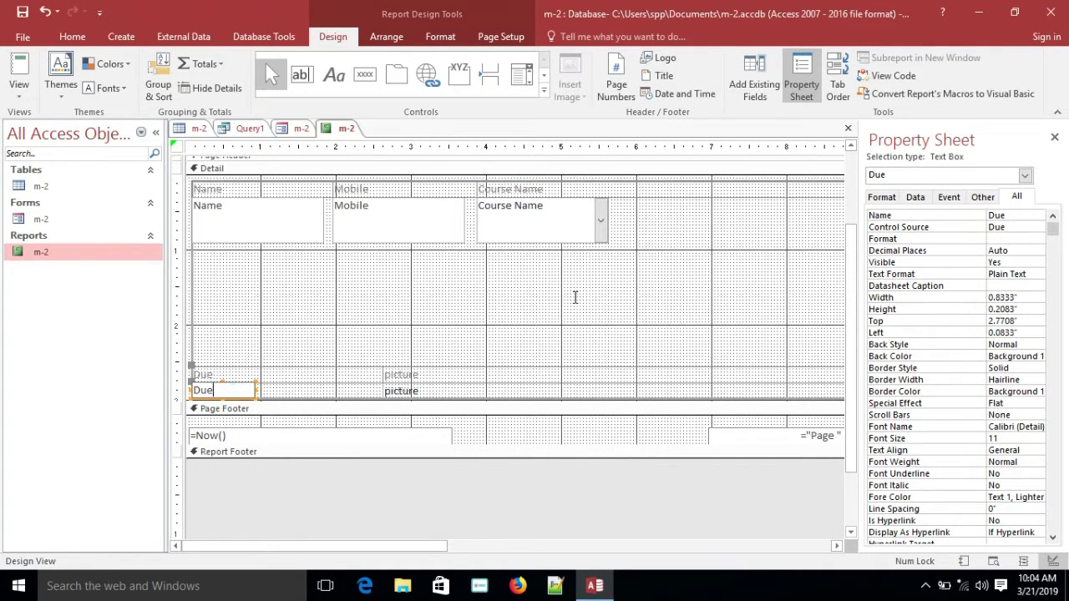
click(237, 387)
click(236, 387)
click(279, 394)
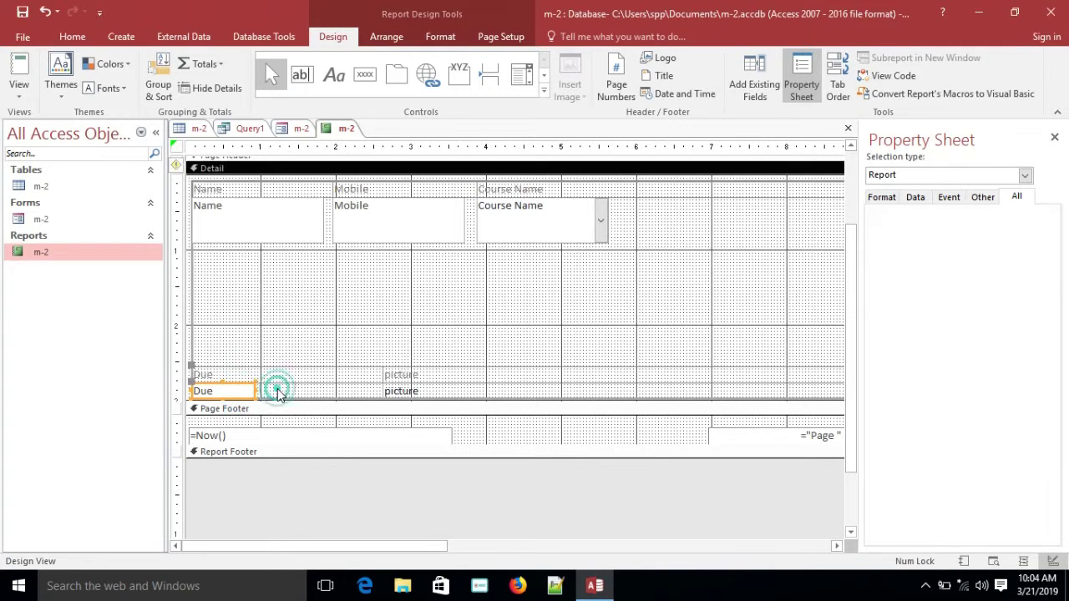
- Move the Due box with its label up beside the Course Name box, about 5.71" from the left edge, and nudge them upward
click(247, 389)
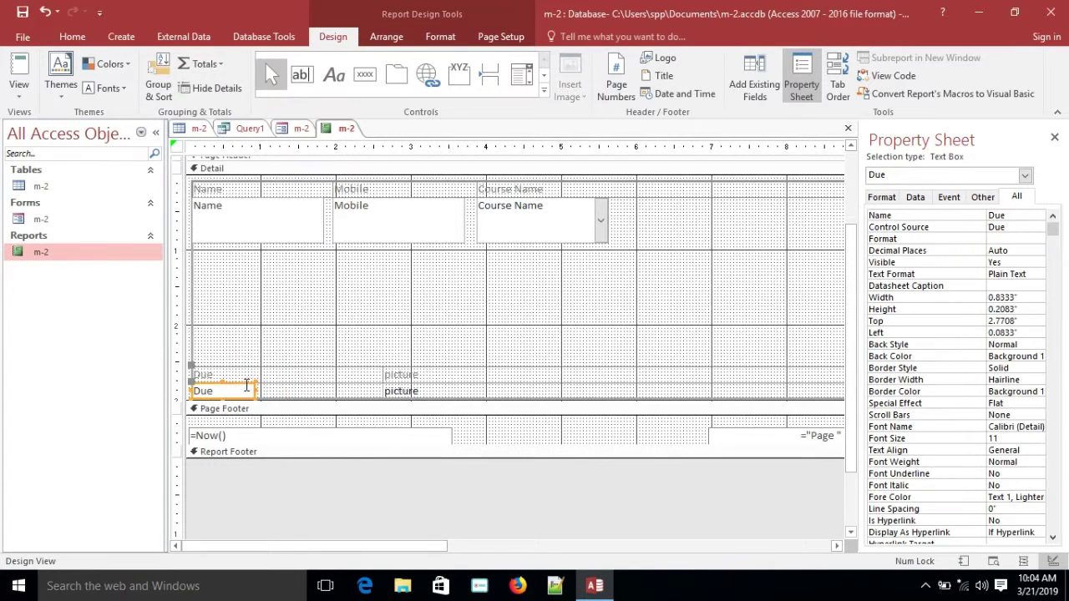
drag(247, 389, 645, 235)
click(720, 203)
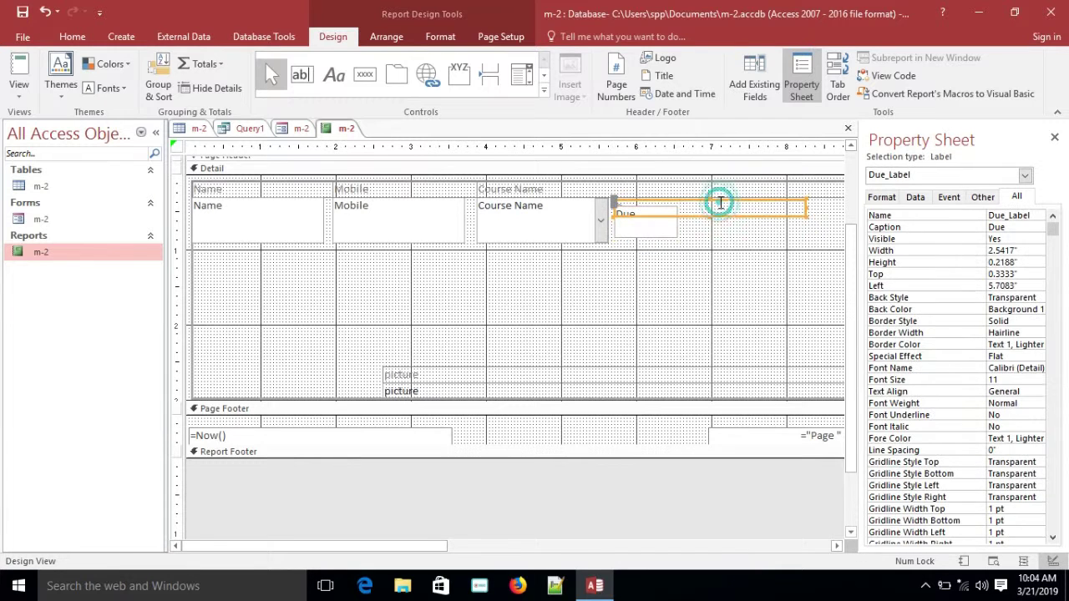
key(Up)
key(Up)
key(Up)
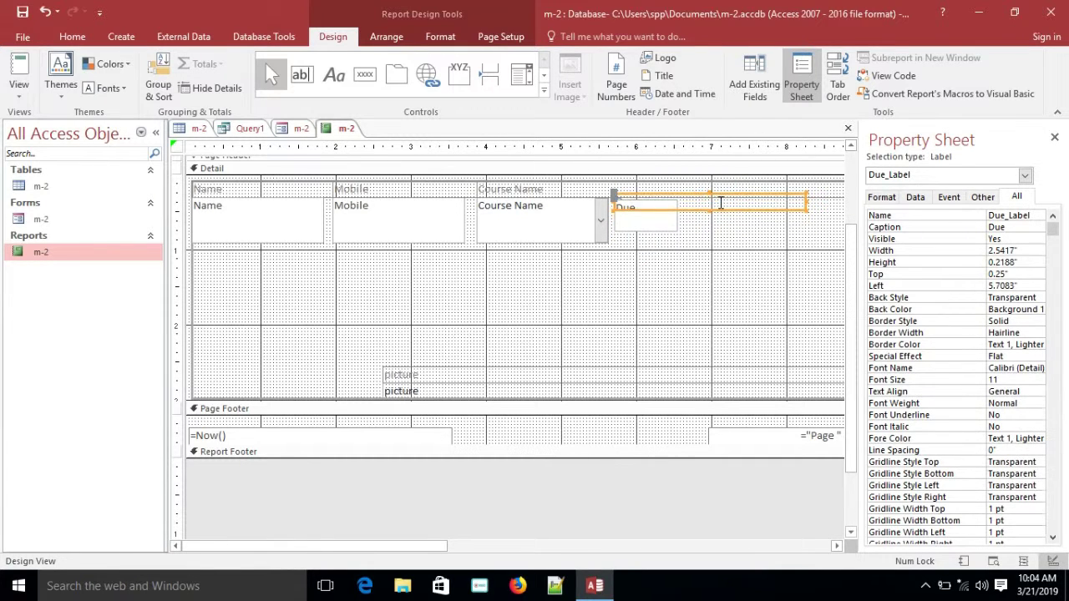
- Lower the Due text box's top edge so it clears its label, and narrow the Due label to about 0.88"
click(640, 213)
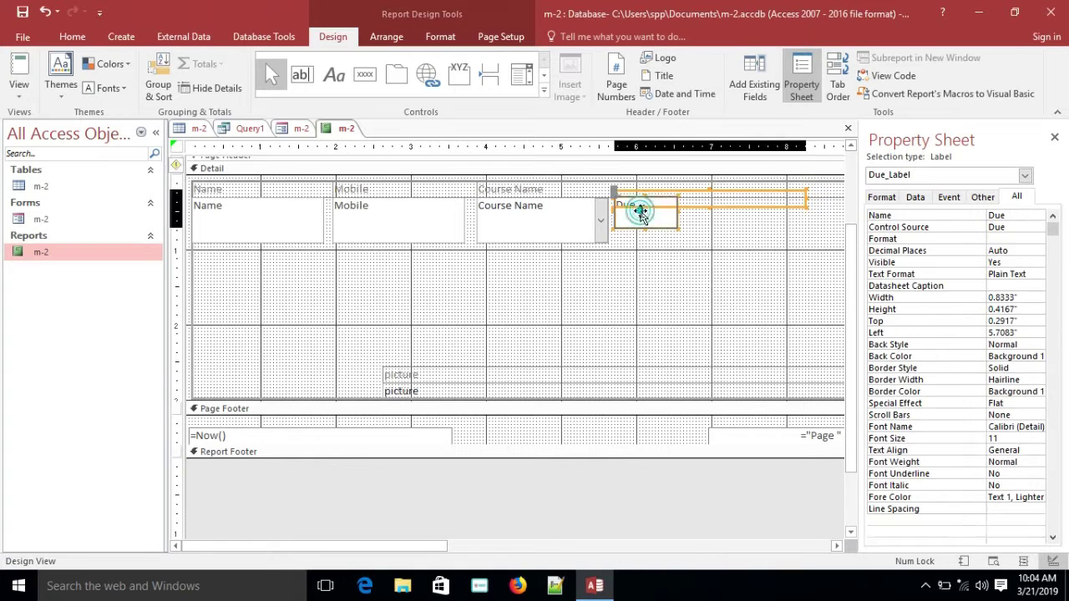
click(644, 209)
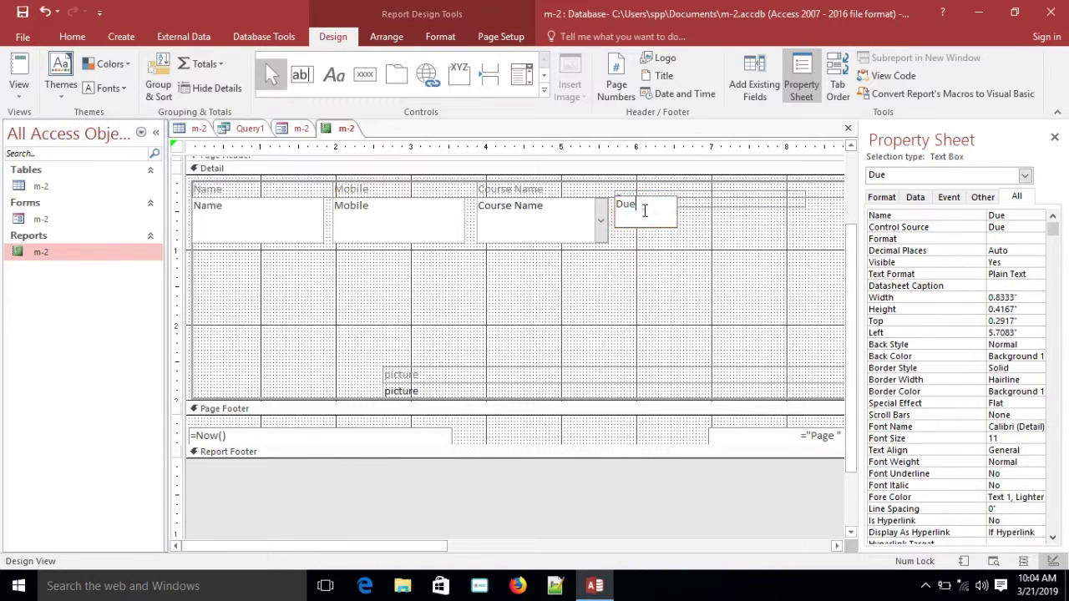
double_click(640, 209)
click(688, 215)
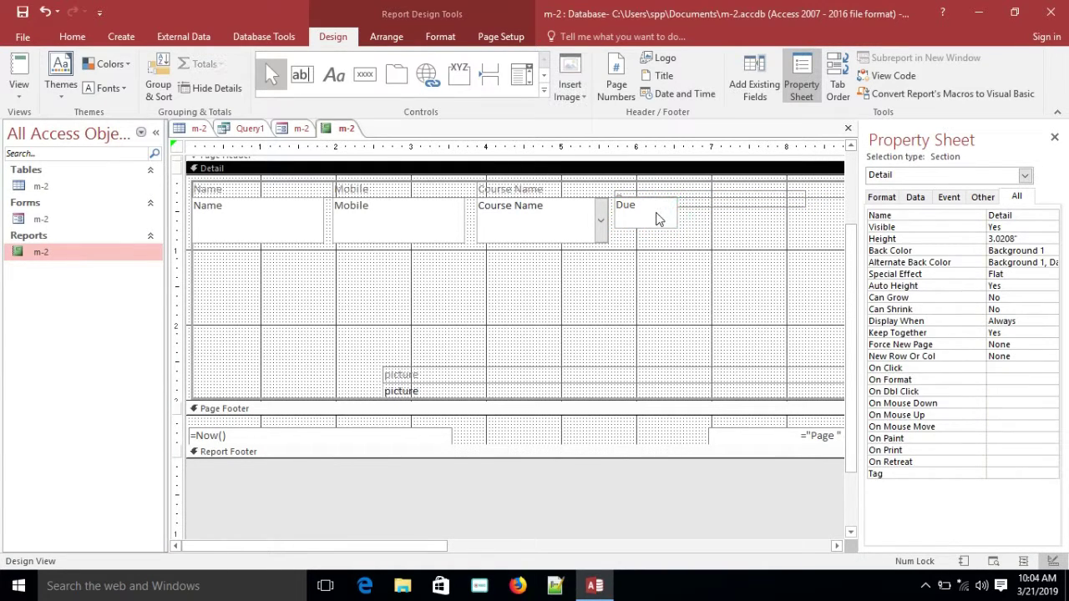
click(644, 209)
drag(645, 196, 645, 209)
click(804, 200)
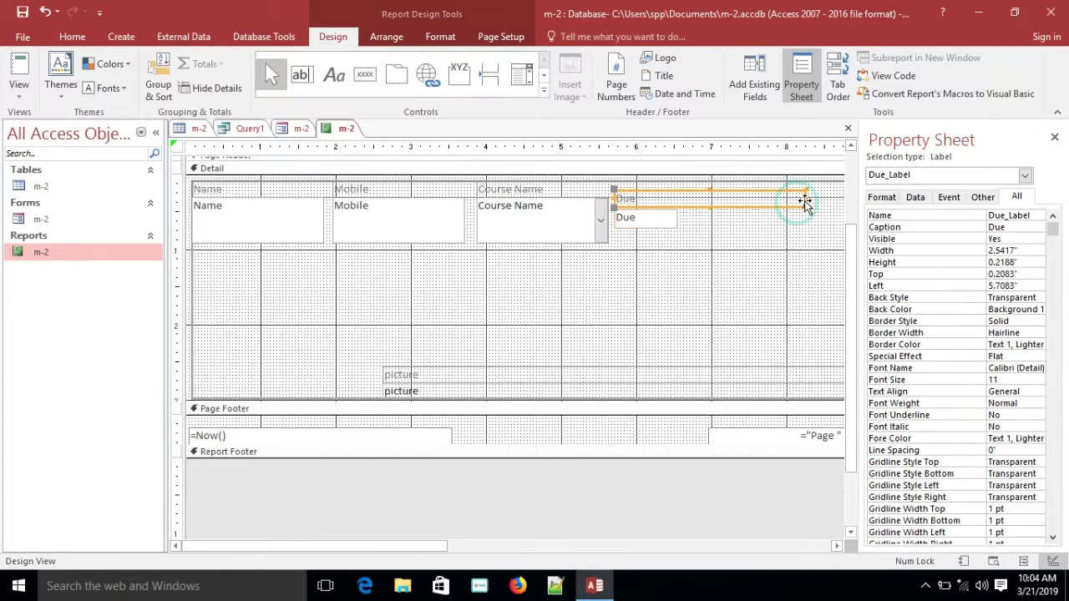
drag(806, 200, 680, 201)
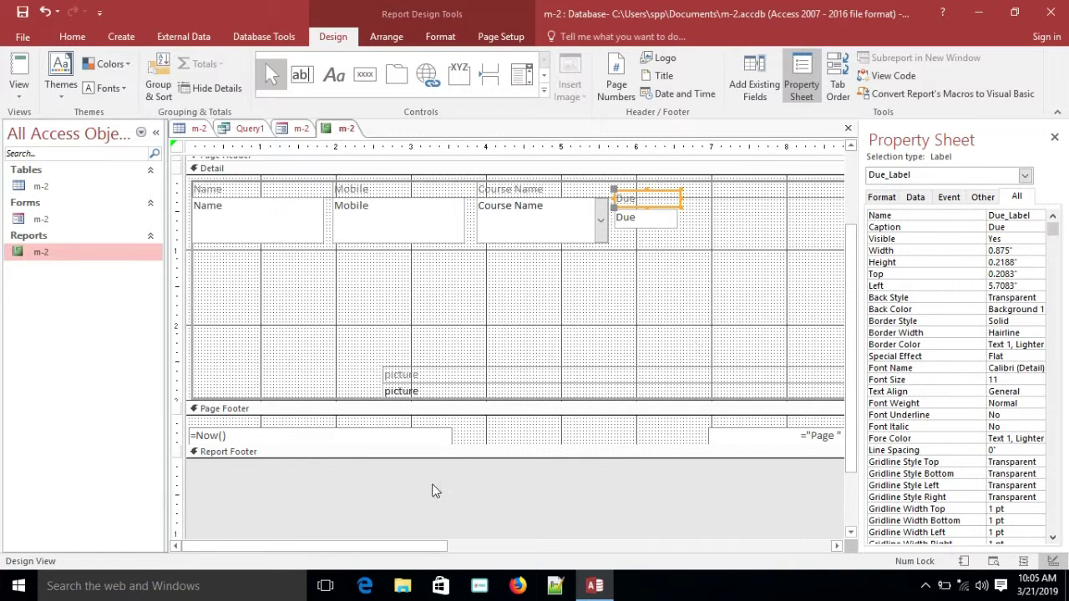
- Narrow the picture label to about 1.17" and move the picture attachment with its label up beside Due, about 6.67" from the left edge
click(454, 373)
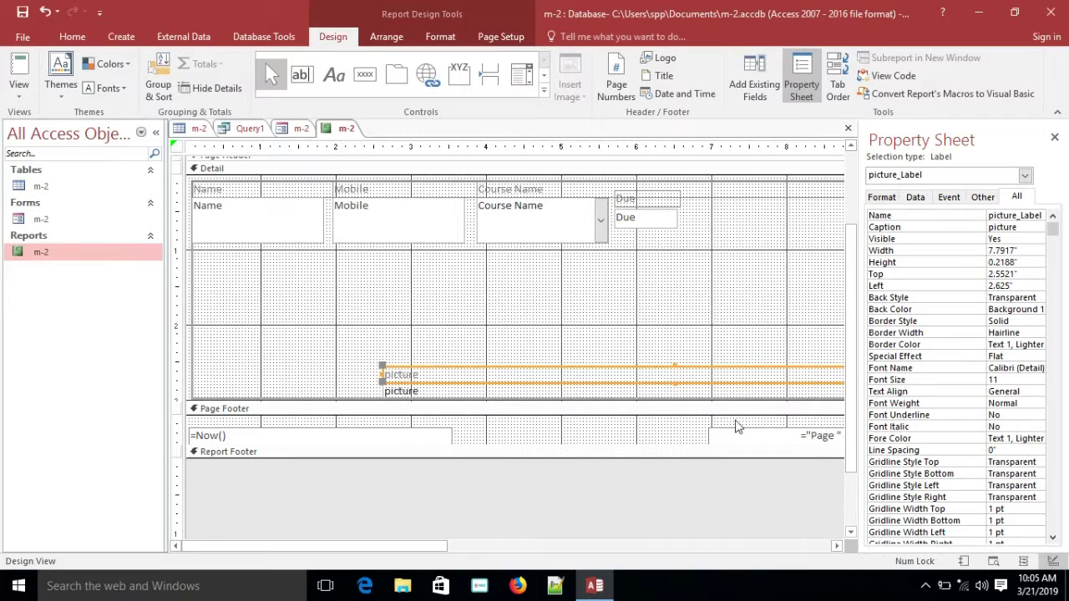
click(420, 547)
drag(420, 547, 612, 551)
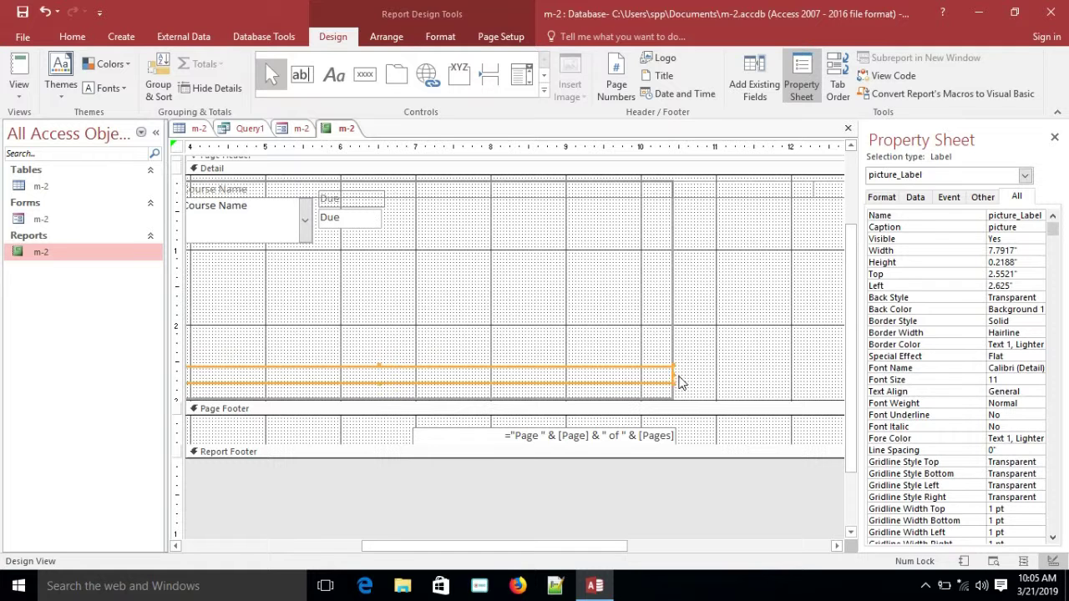
drag(674, 373, 175, 391)
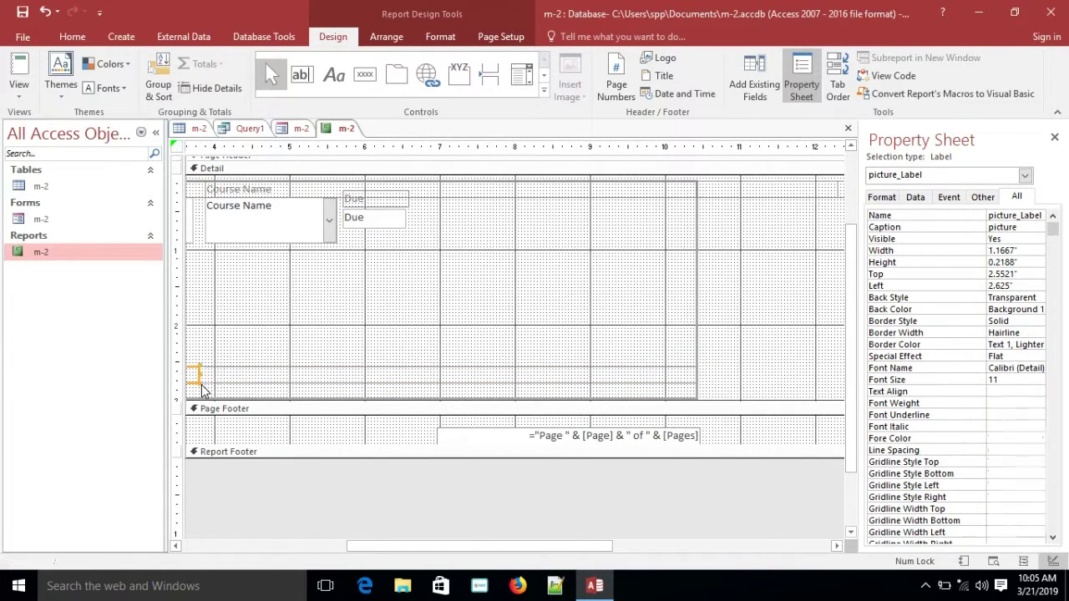
drag(431, 547, 301, 546)
drag(406, 370, 706, 192)
- Set both the width and the height of the picture attachment control to 1.5"
click(717, 214)
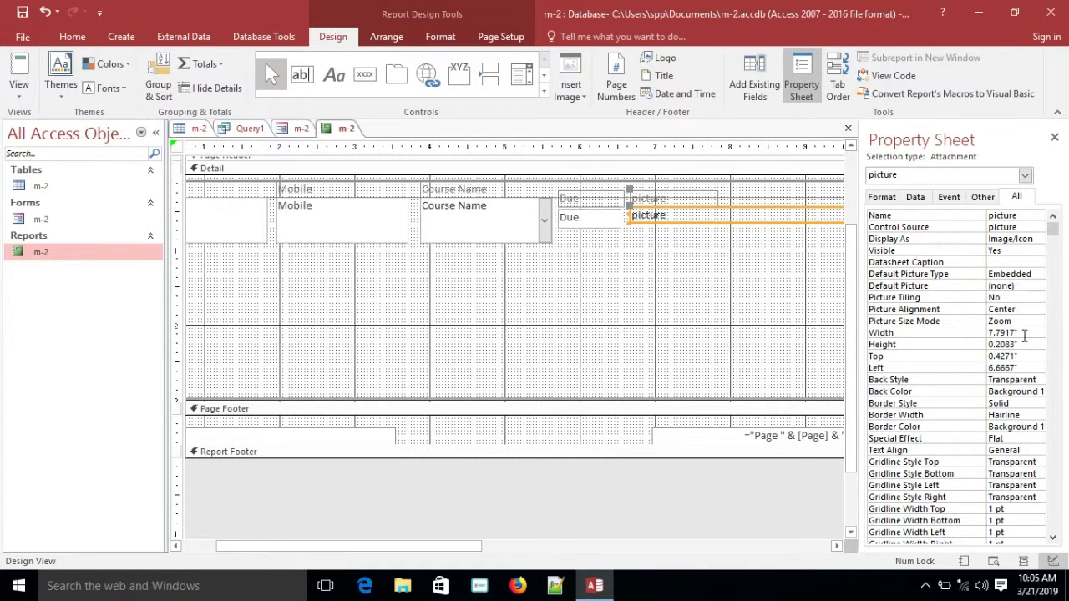
drag(1021, 335, 991, 338)
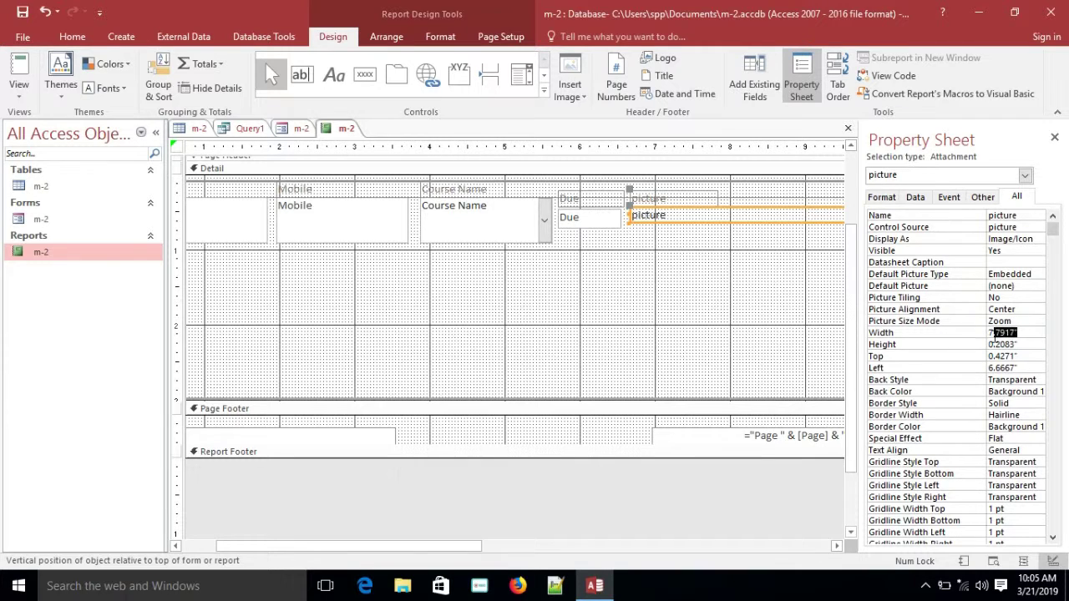
key(BackSpace)
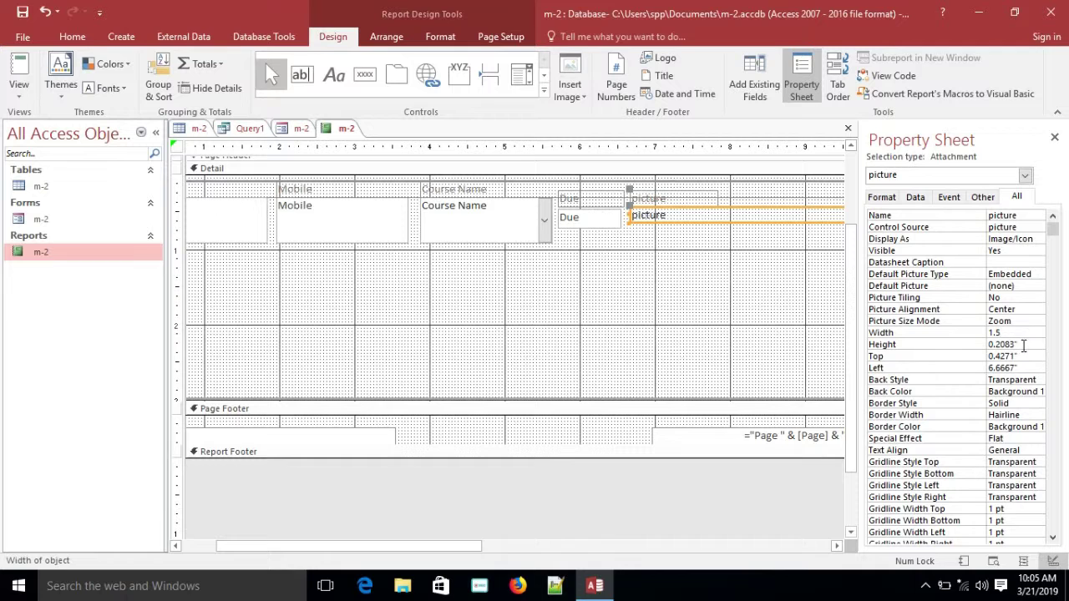
drag(1014, 344, 988, 344)
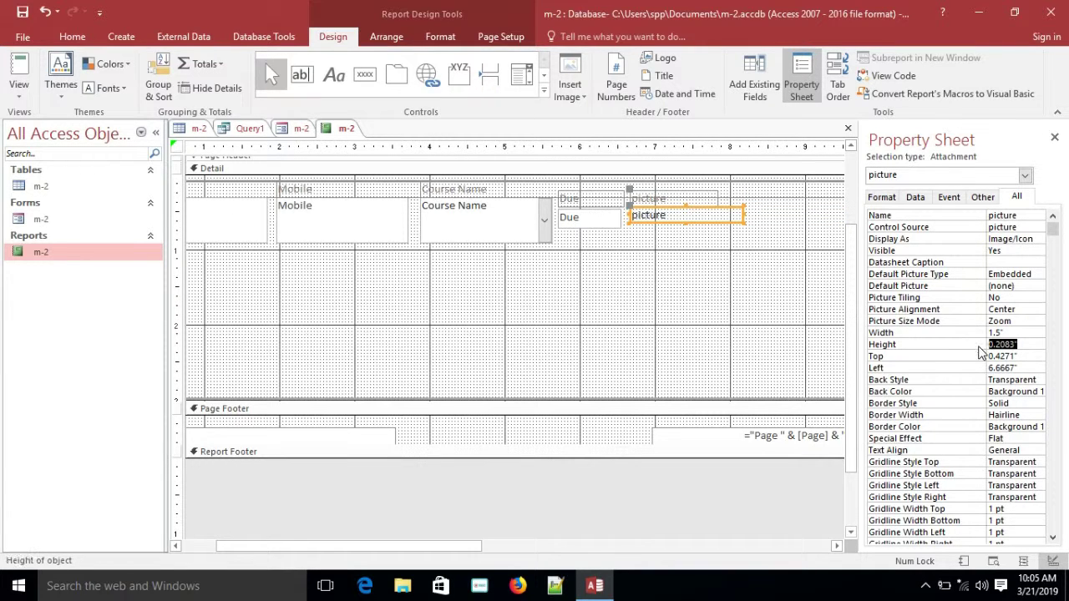
text(1.5)
key(Return)
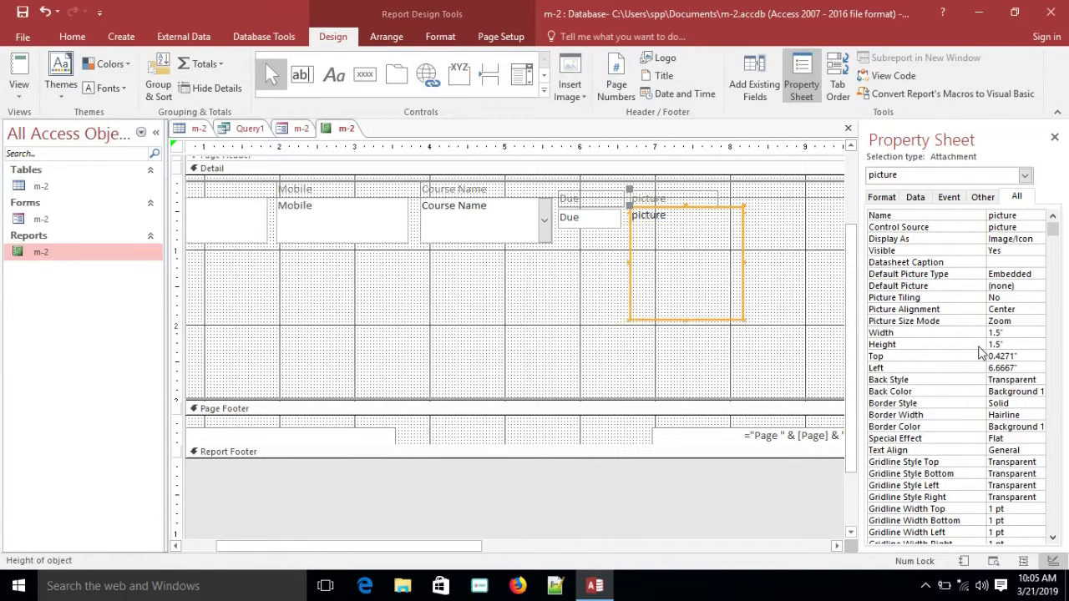
click(775, 274)
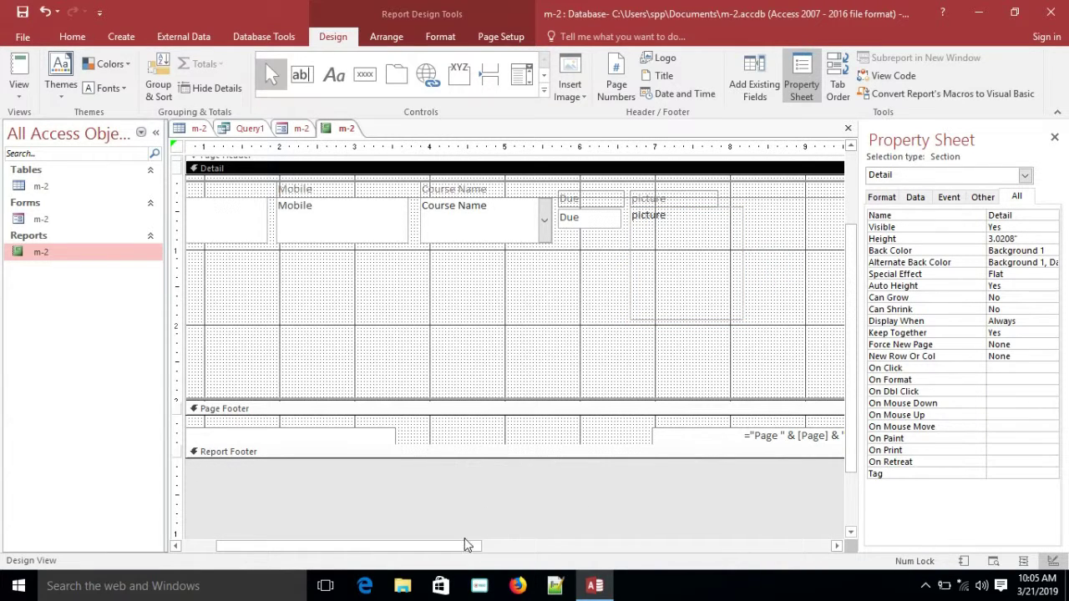
- Show the m-2 report in Report View and check how the Name, Mobile, Course Name, Due and picture fields are laid out
drag(466, 544, 346, 543)
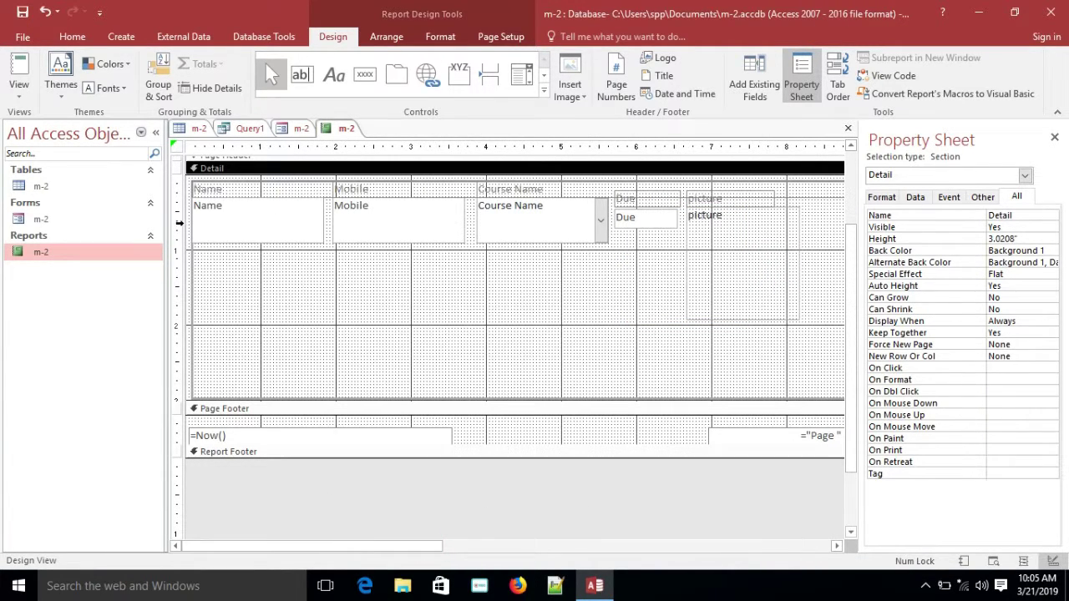
click(17, 97)
click(43, 121)
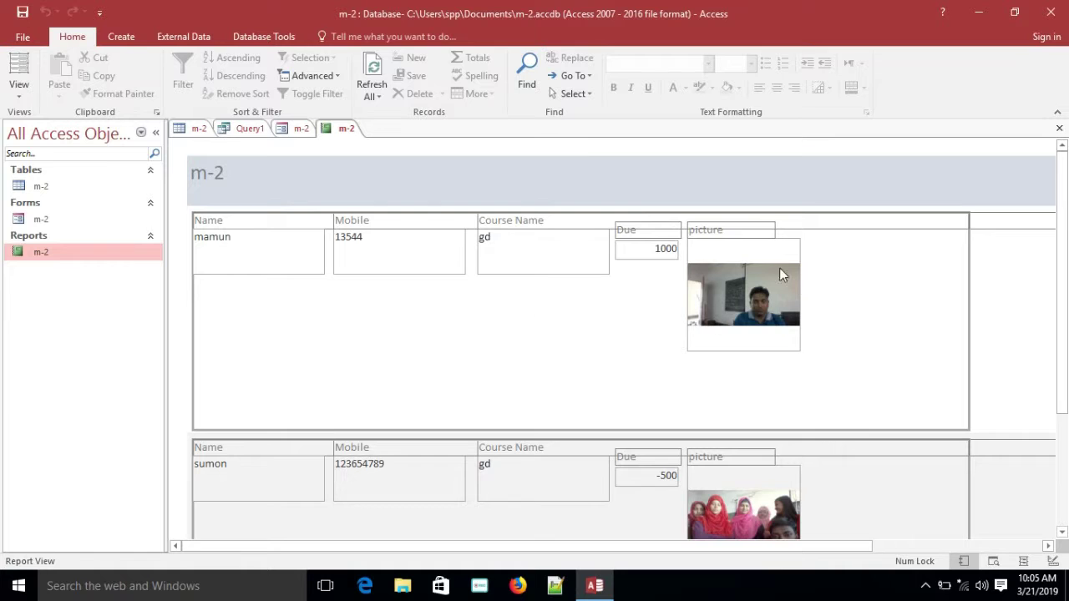
click(759, 283)
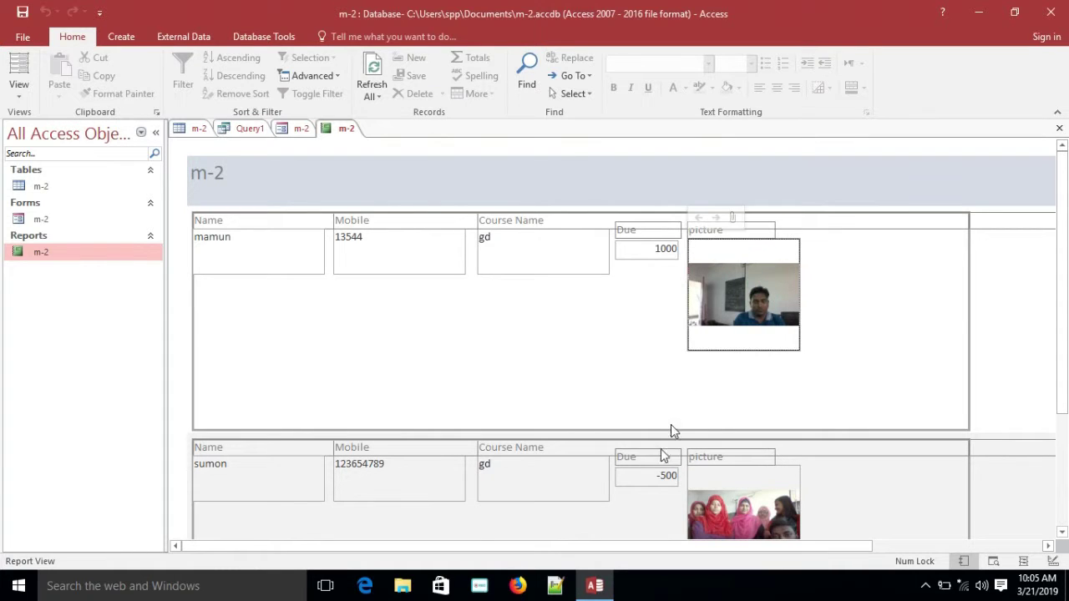
click(529, 547)
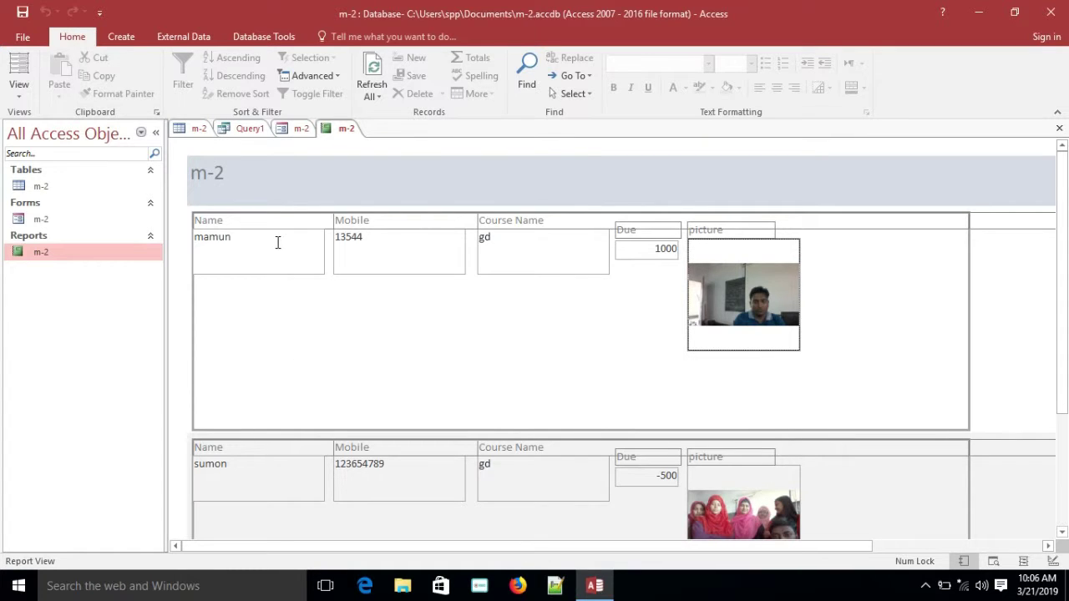
click(344, 254)
click(304, 250)
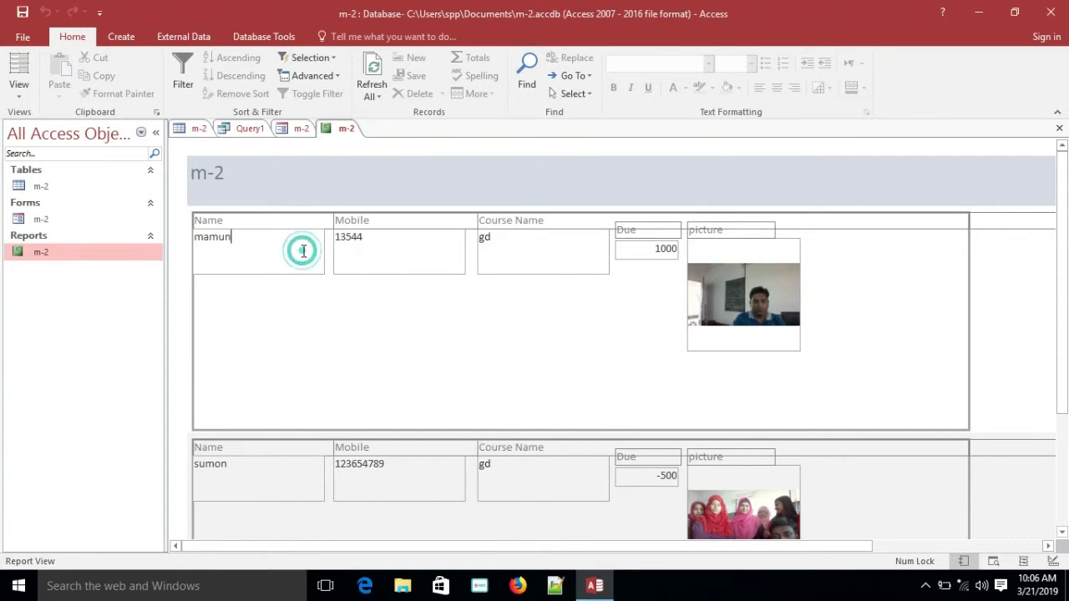
click(272, 221)
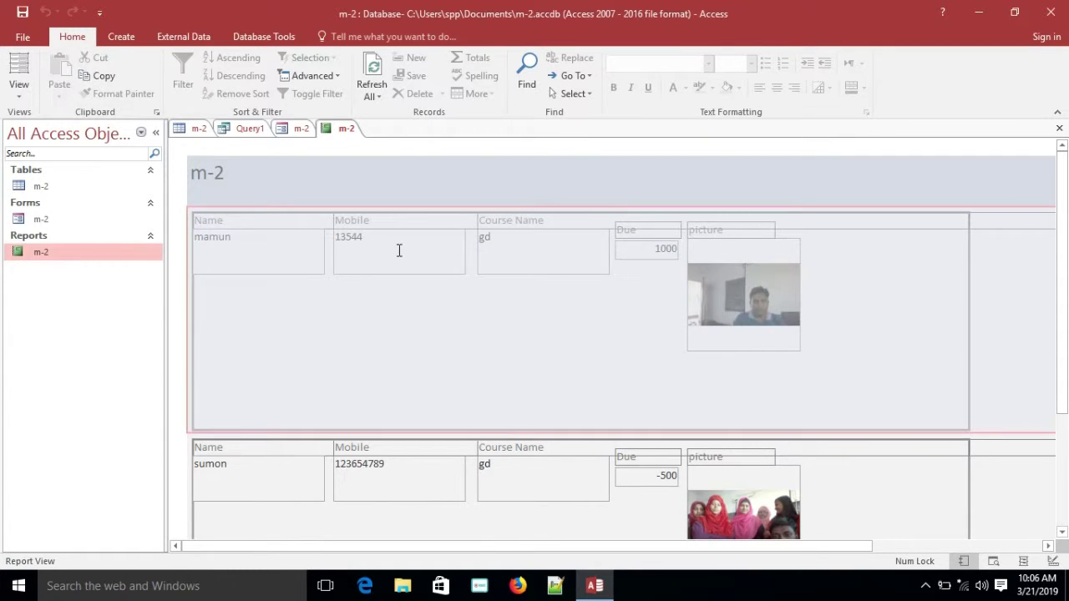
click(398, 251)
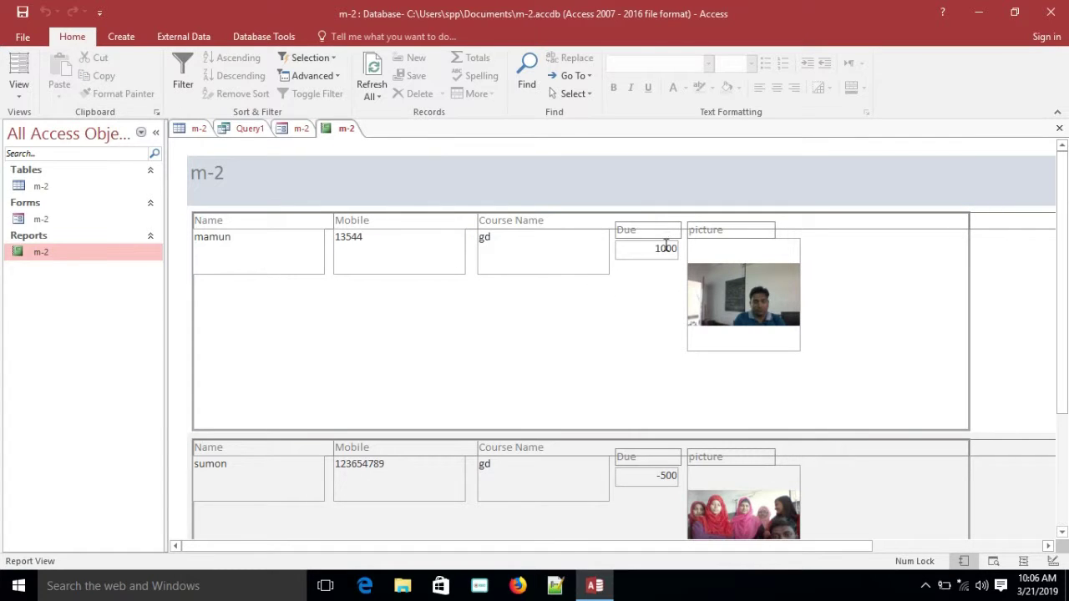
click(760, 276)
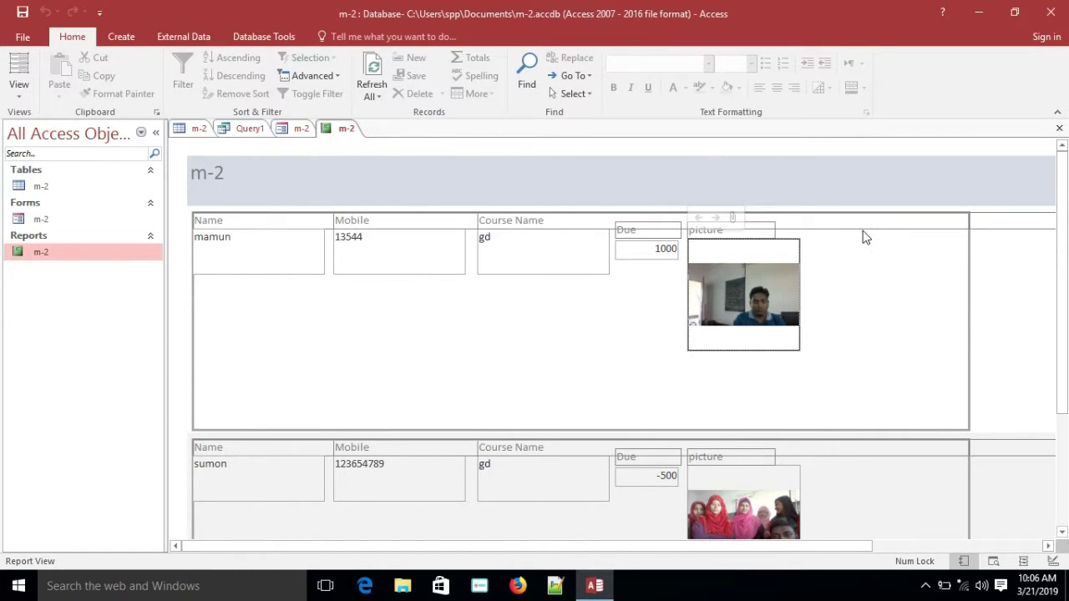
click(866, 237)
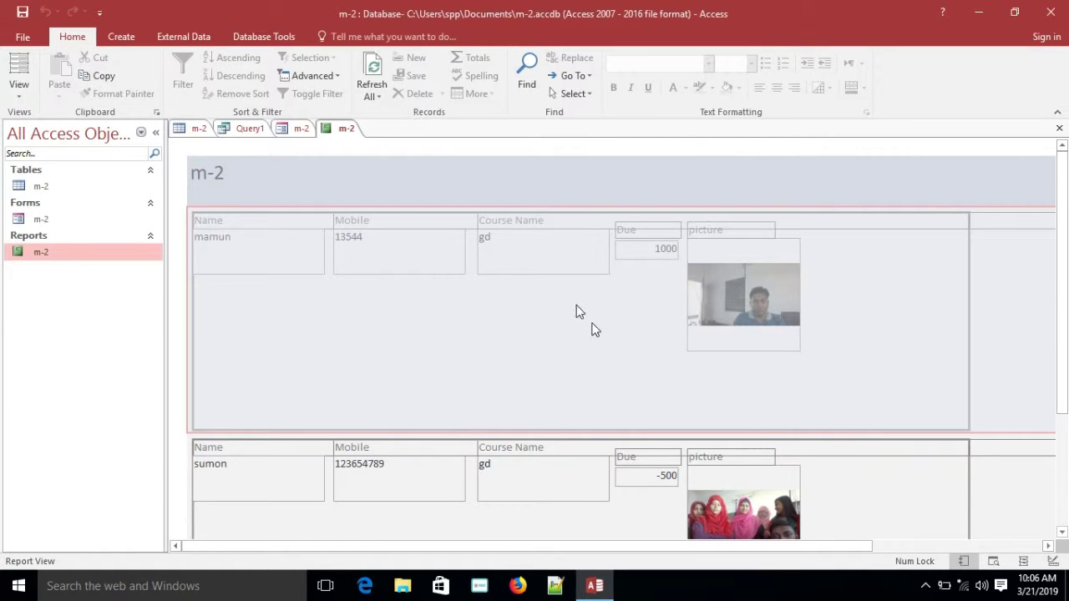
click(539, 246)
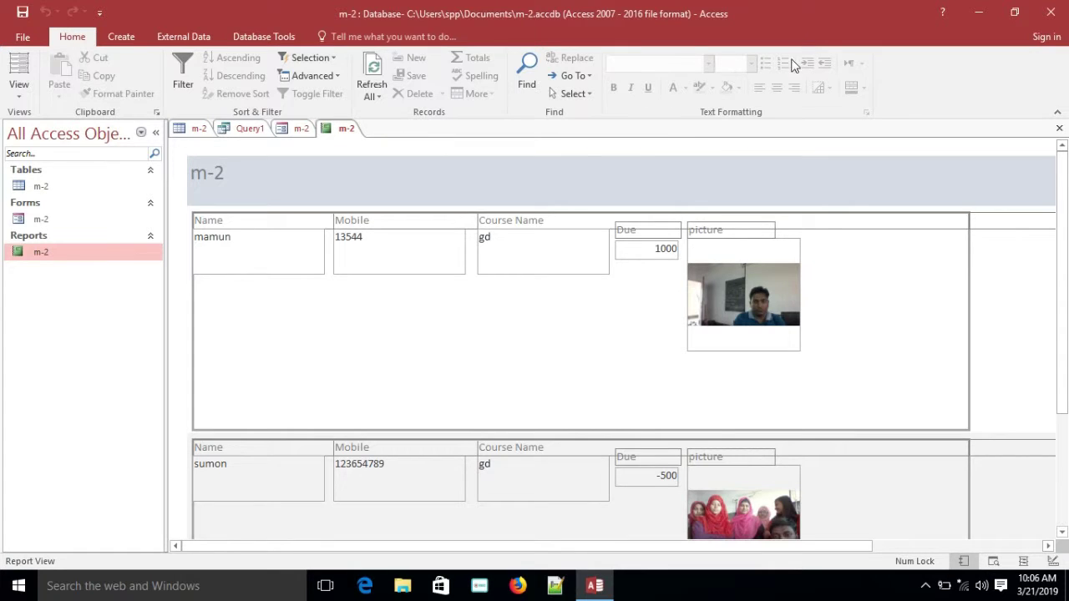
click(777, 252)
click(847, 267)
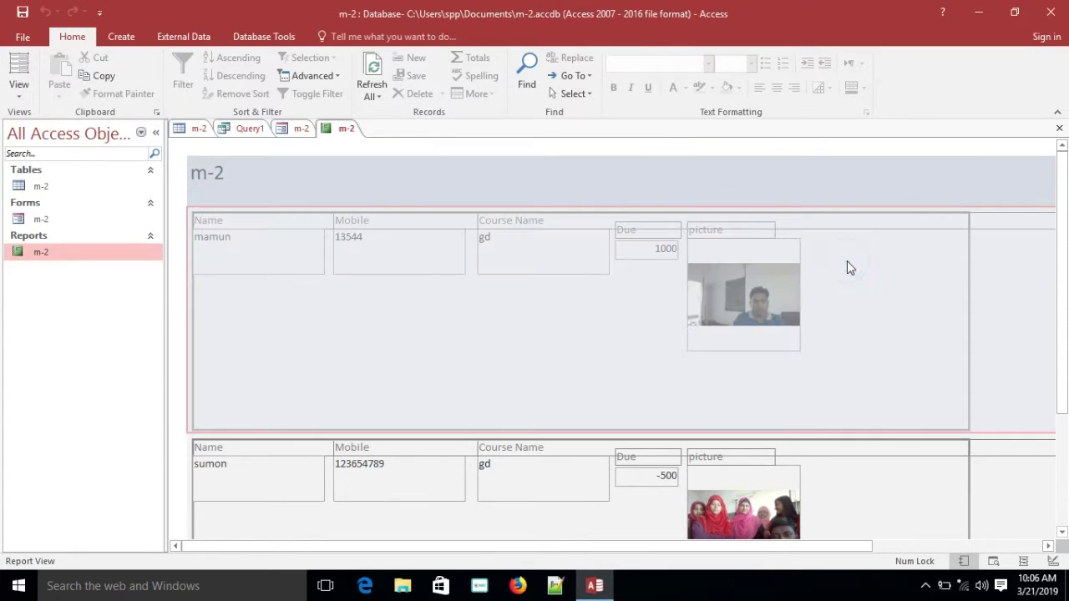
click(751, 259)
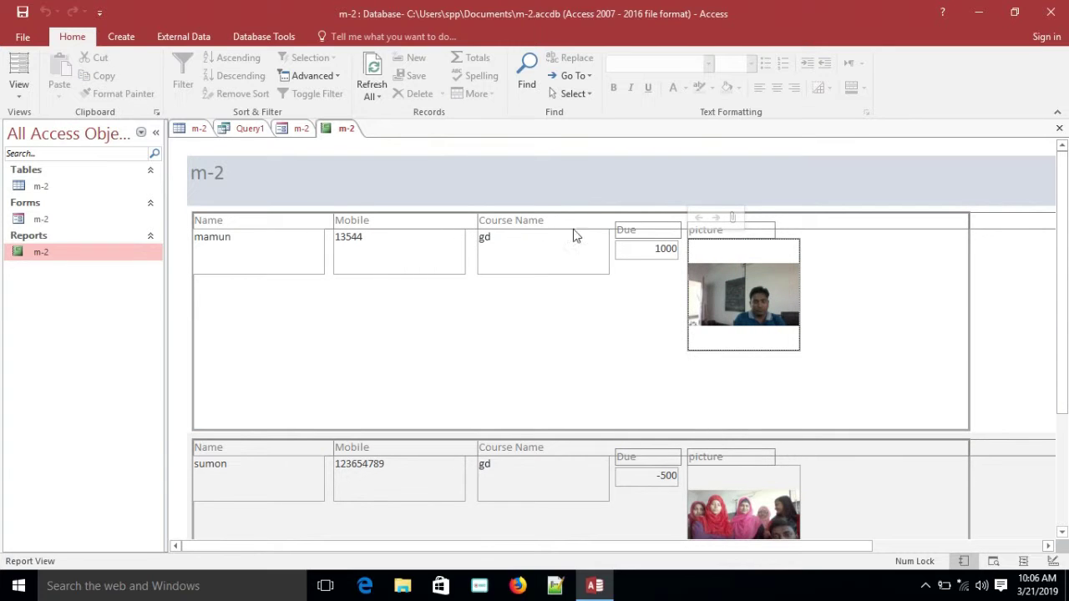
- Return the m-2 report to Design View
right_click(125, 255)
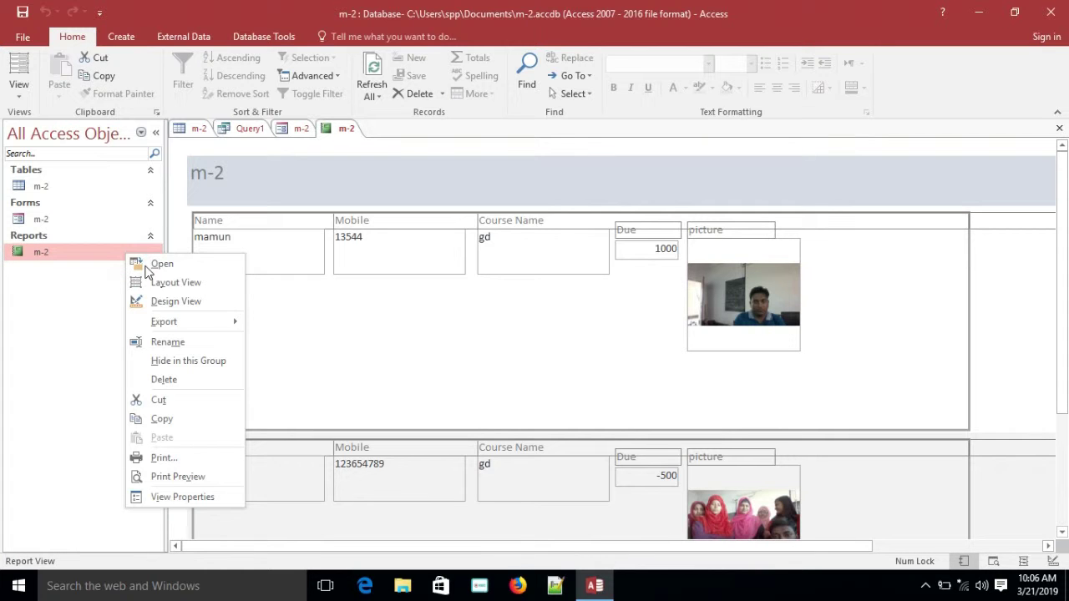
click(176, 301)
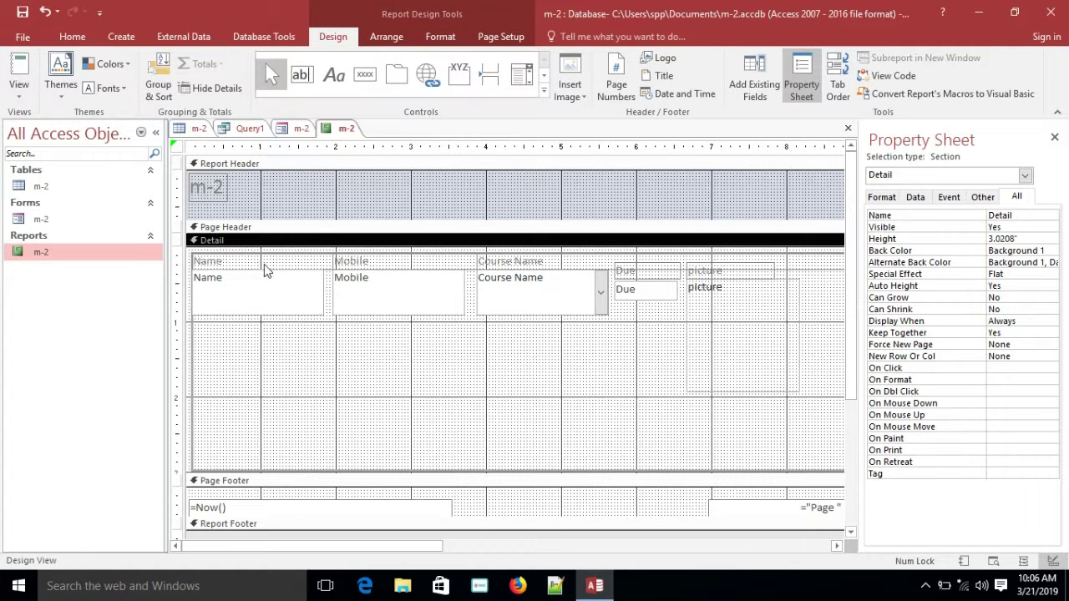
- Delete the Name, Mobile, Course Name, Due and picture labels from the report's Detail section, keeping their data fields
click(256, 263)
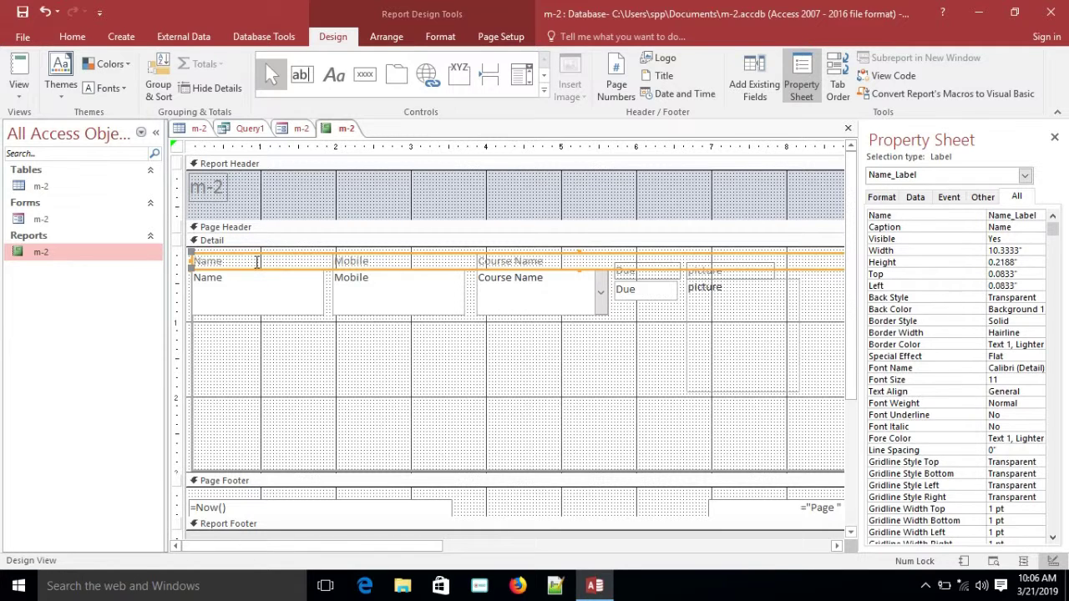
key(ctrl+r)
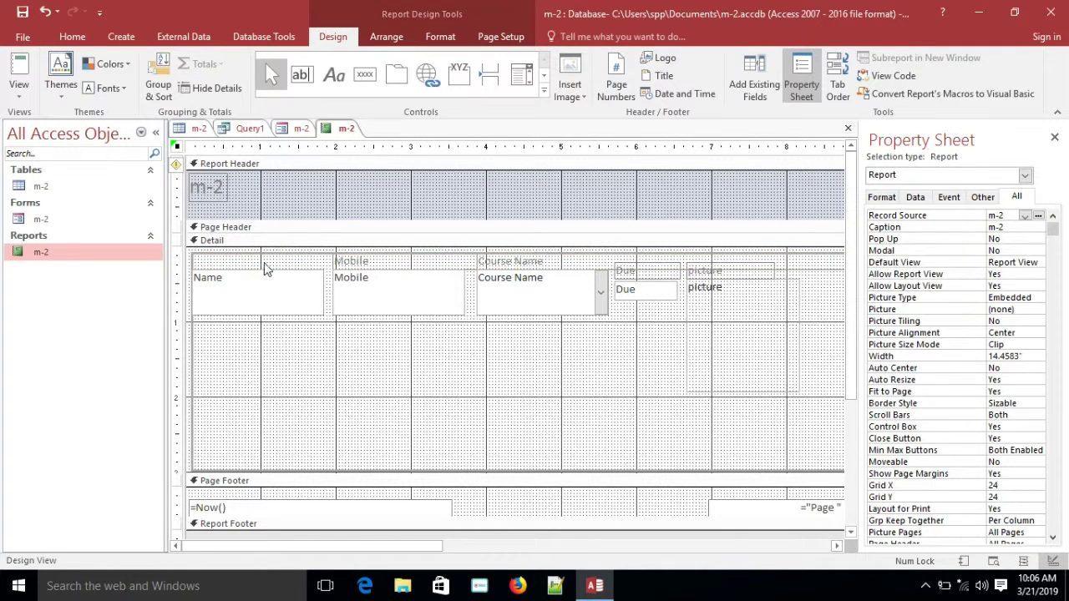
click(364, 263)
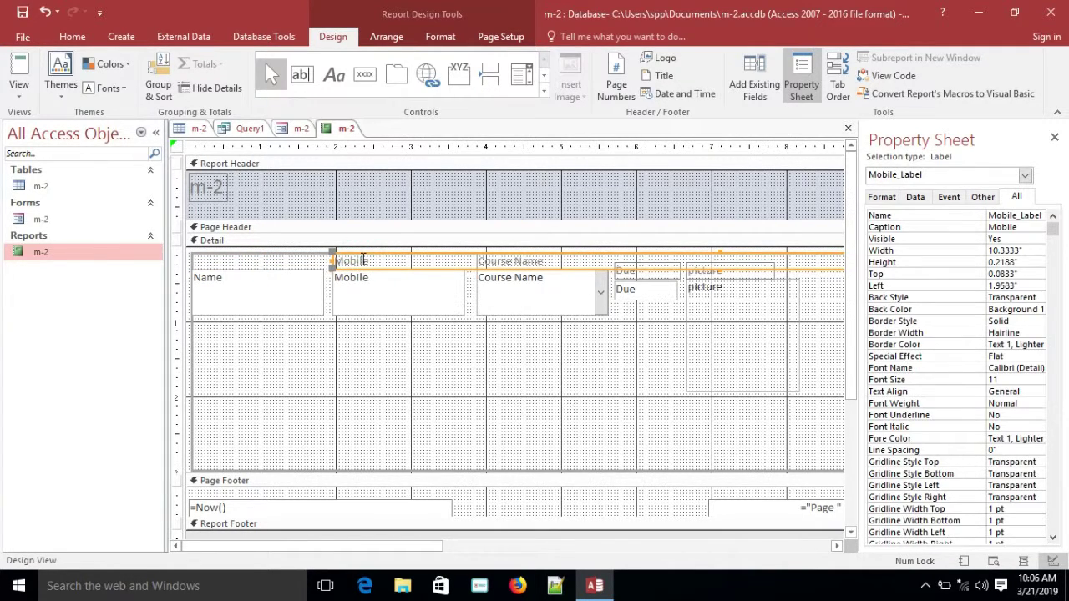
key(ctrl+r)
click(509, 262)
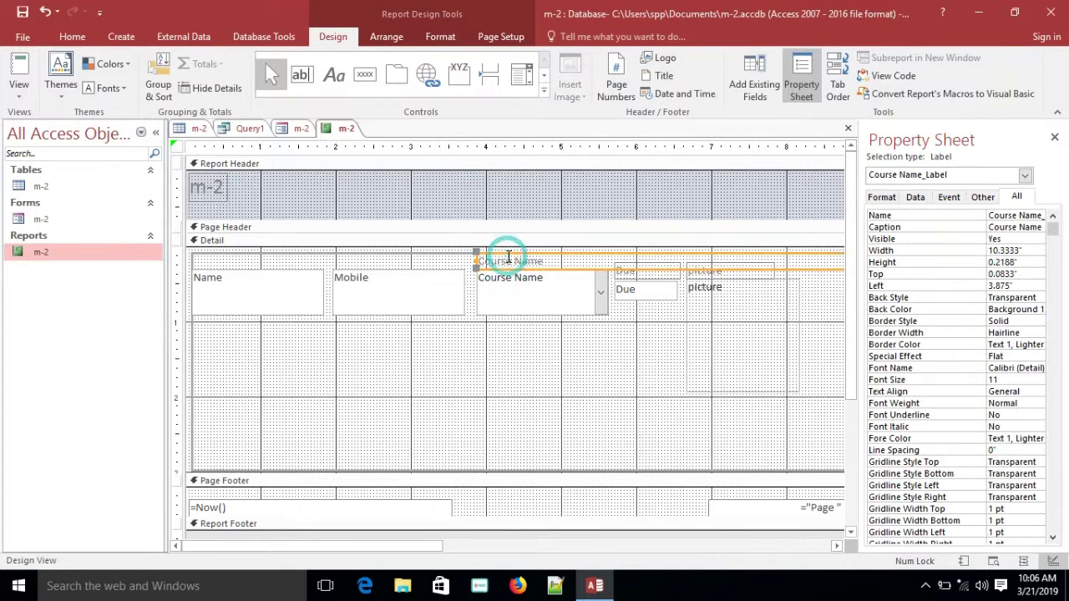
key(ctrl+r)
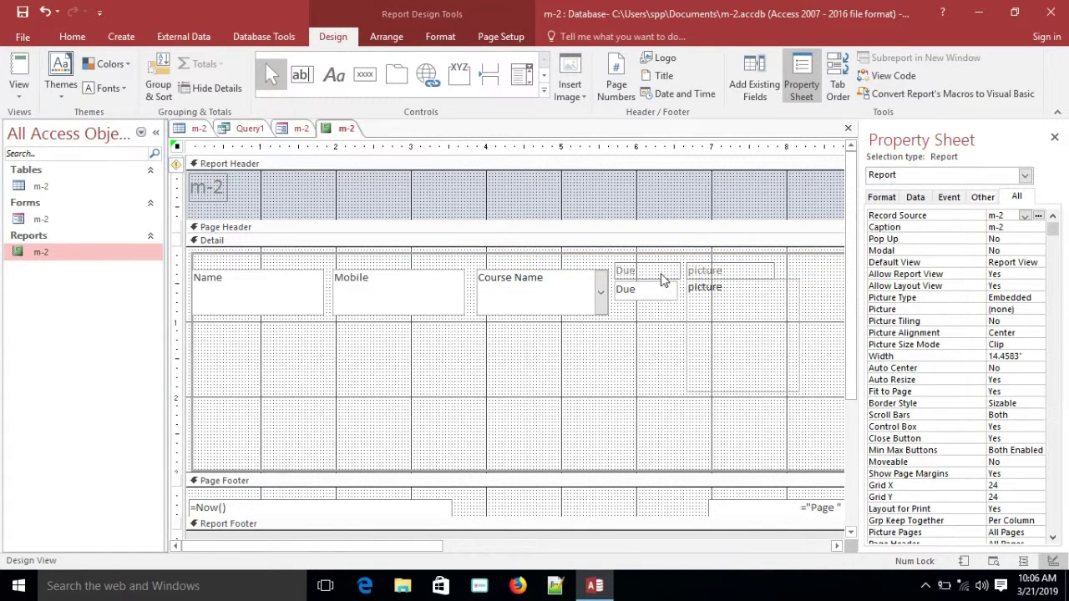
click(660, 274)
key(Delete)
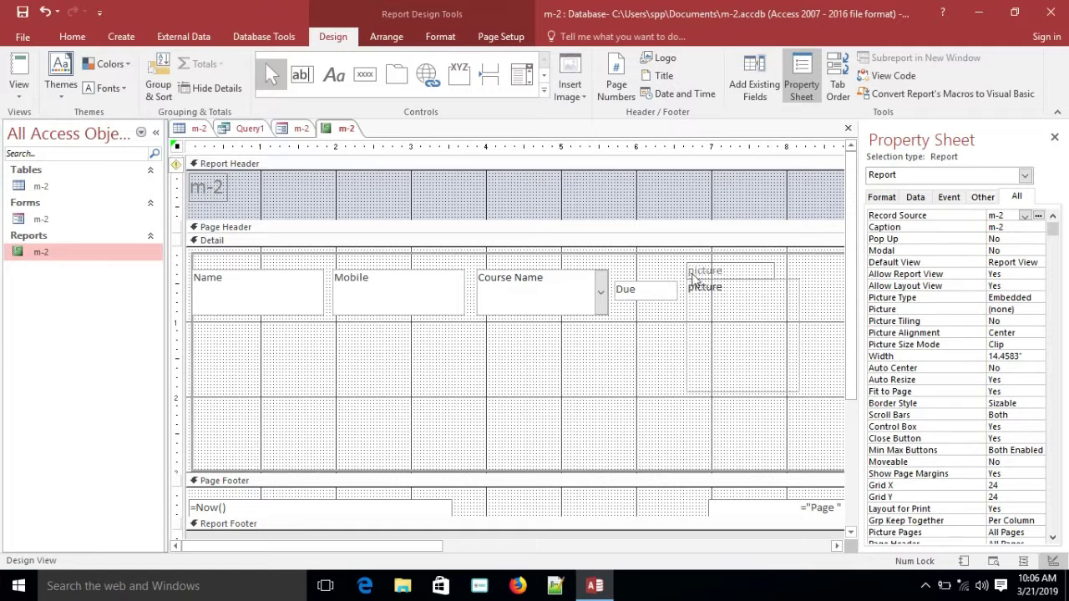
click(704, 272)
key(Delete)
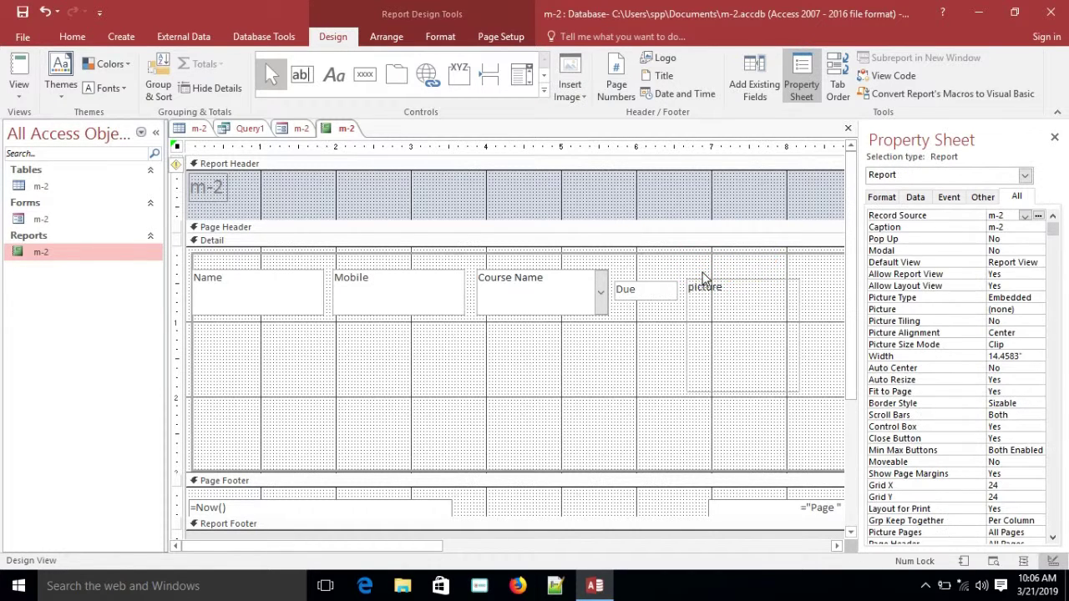
- Enlarge the Due text box to about 0.63" high with its top at about 0.29", roughly matching the Course Name box
click(655, 291)
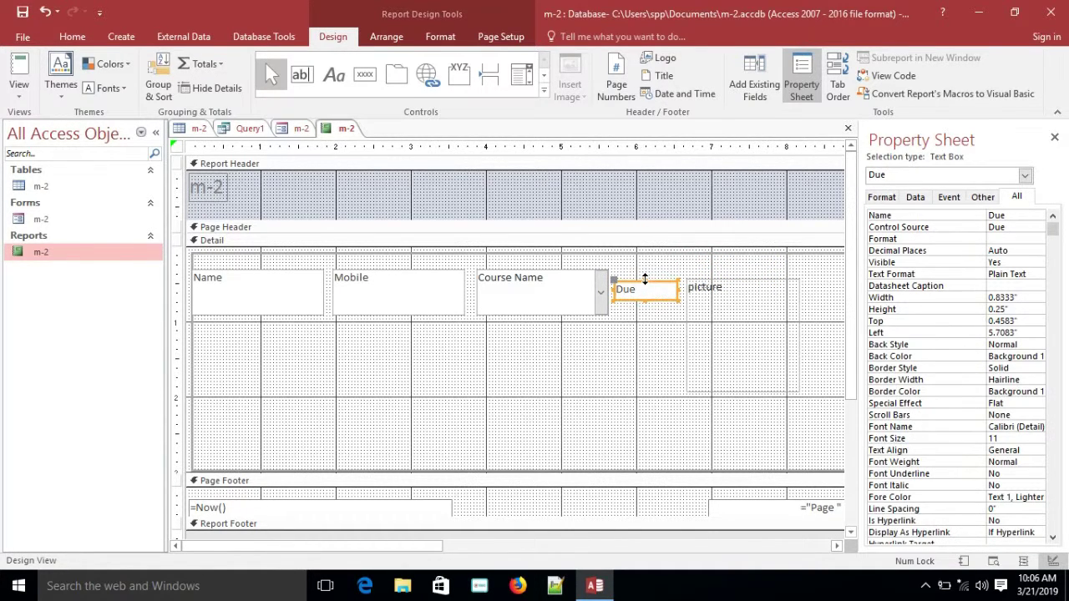
drag(644, 278, 643, 316)
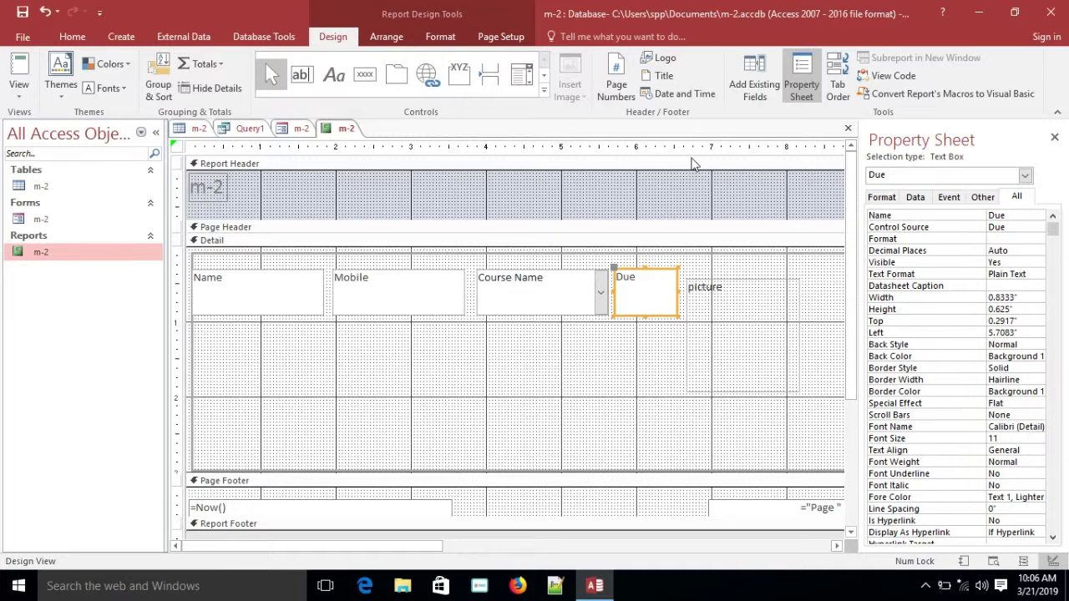
- Shorten the picture attachment control to about 1.1" high and shift it slightly up and to the right beside Due
click(770, 337)
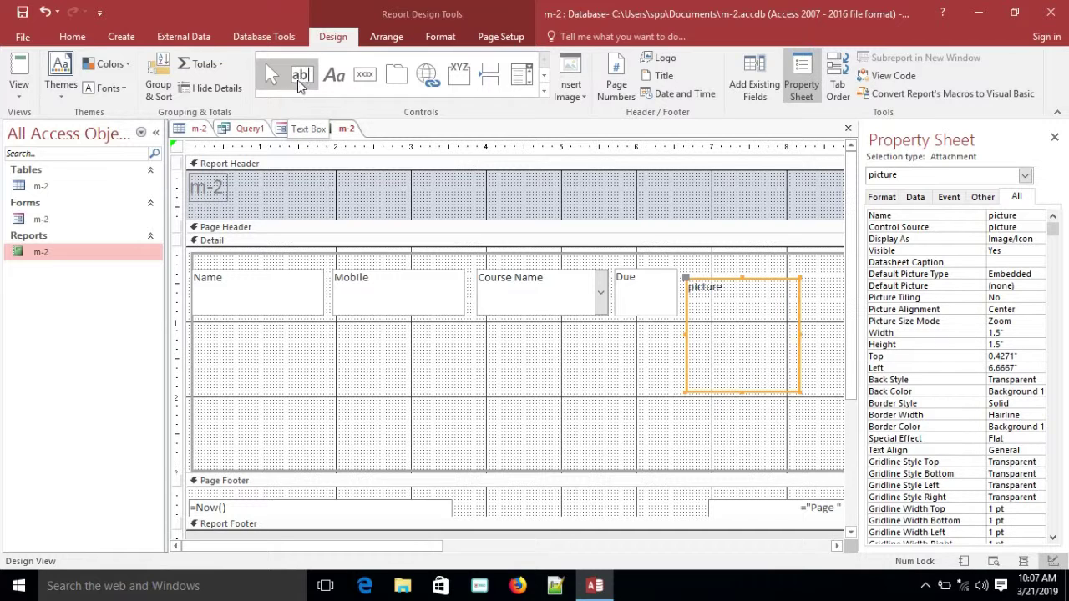
click(543, 93)
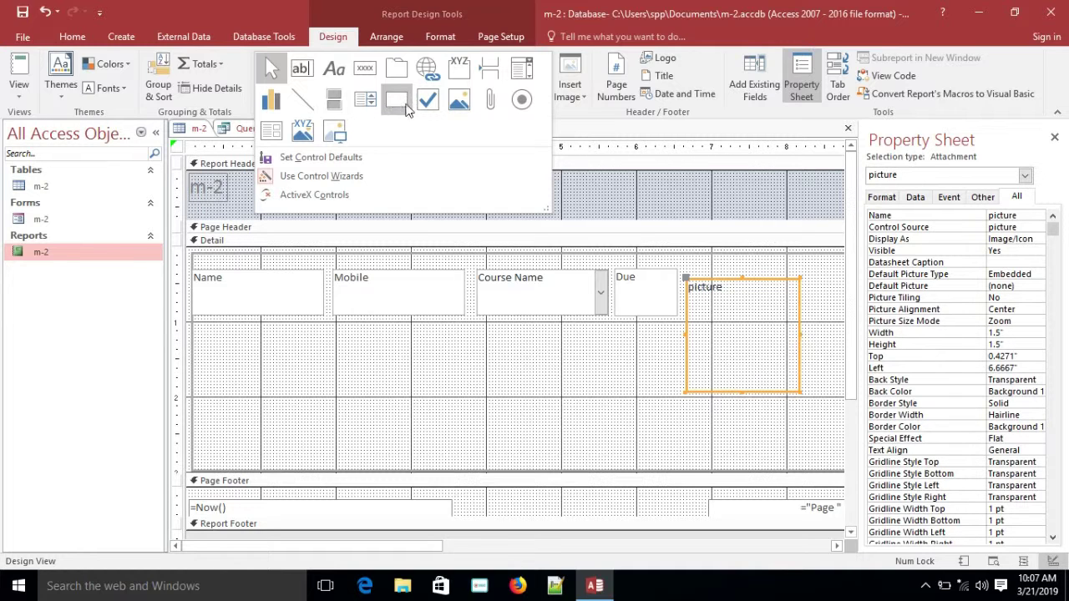
click(686, 211)
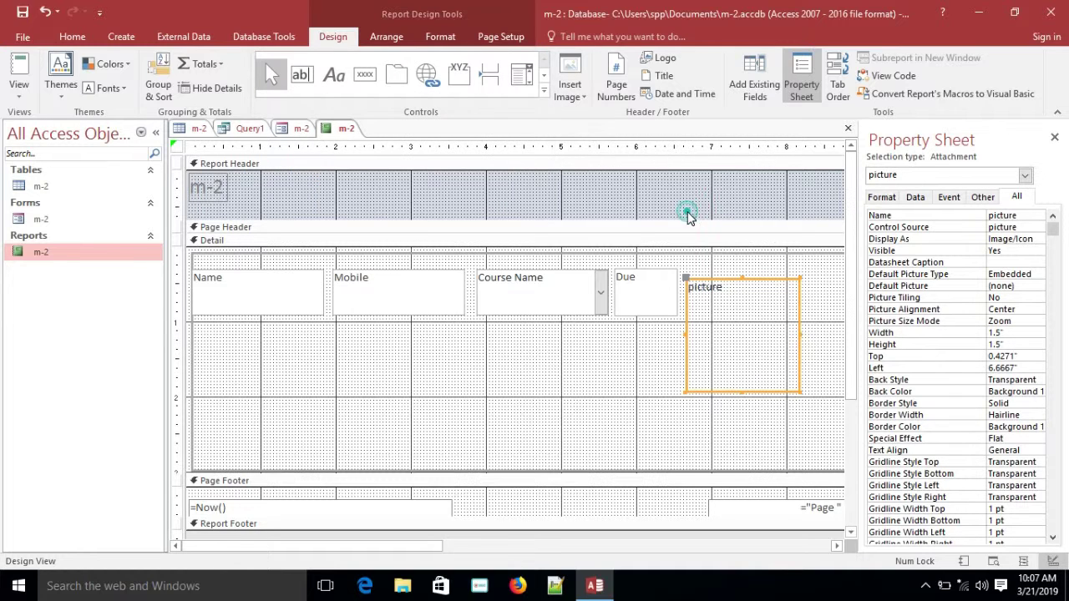
click(744, 317)
click(744, 390)
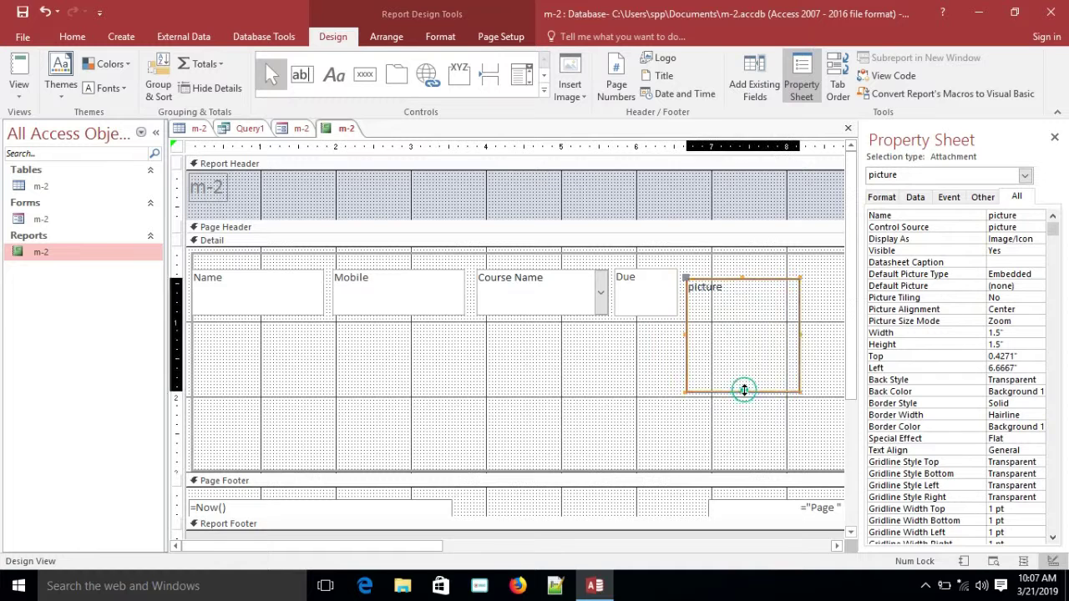
drag(744, 390, 754, 322)
click(596, 361)
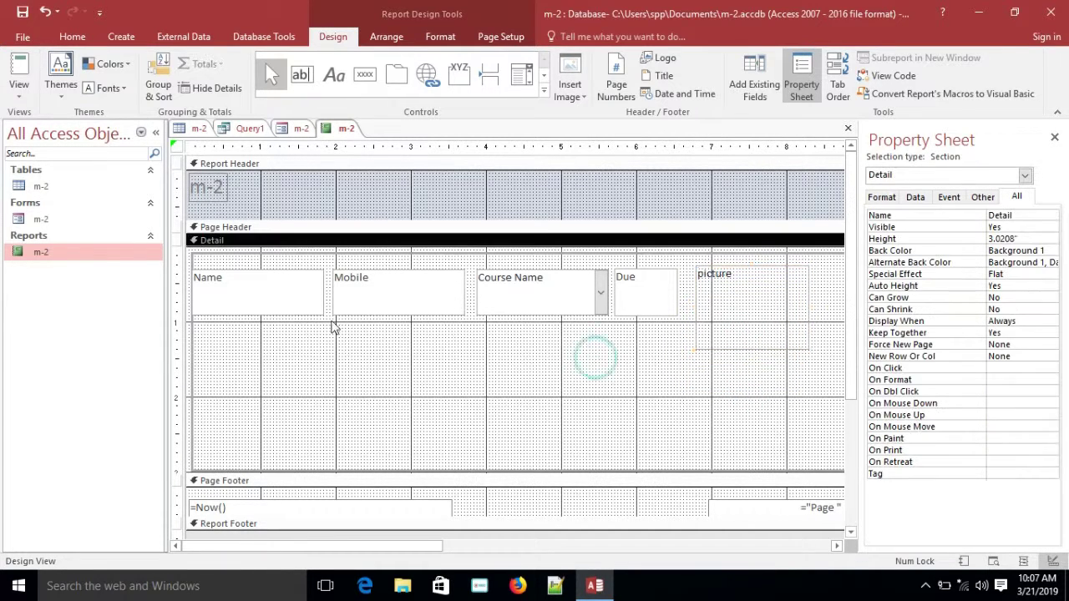
- Show the m-2 report in Report View and check how the unlabelled fields and resized pictures line up in each record
click(13, 95)
click(38, 126)
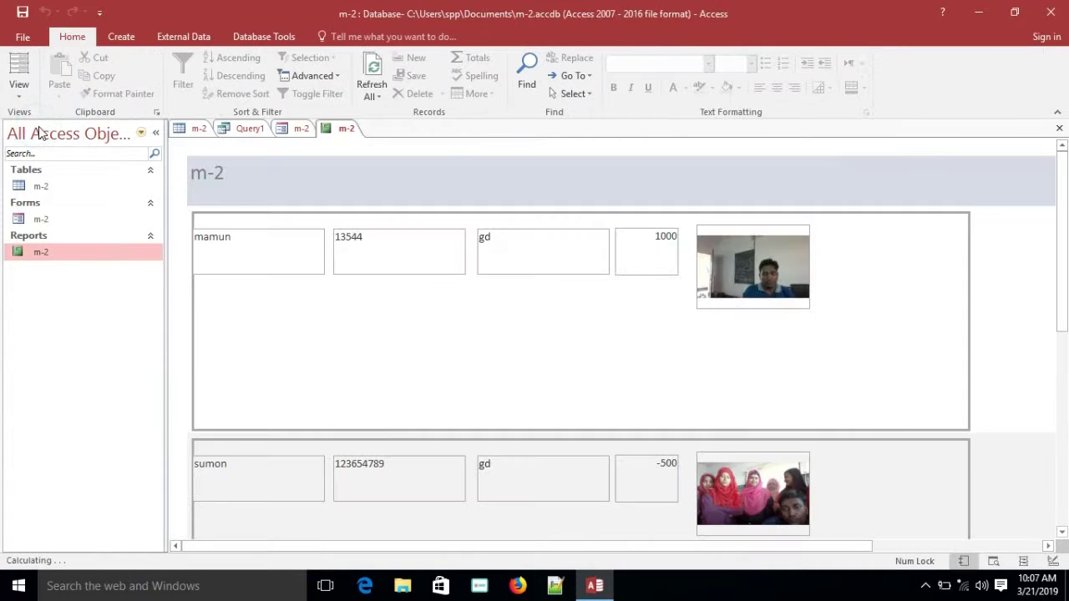
click(363, 549)
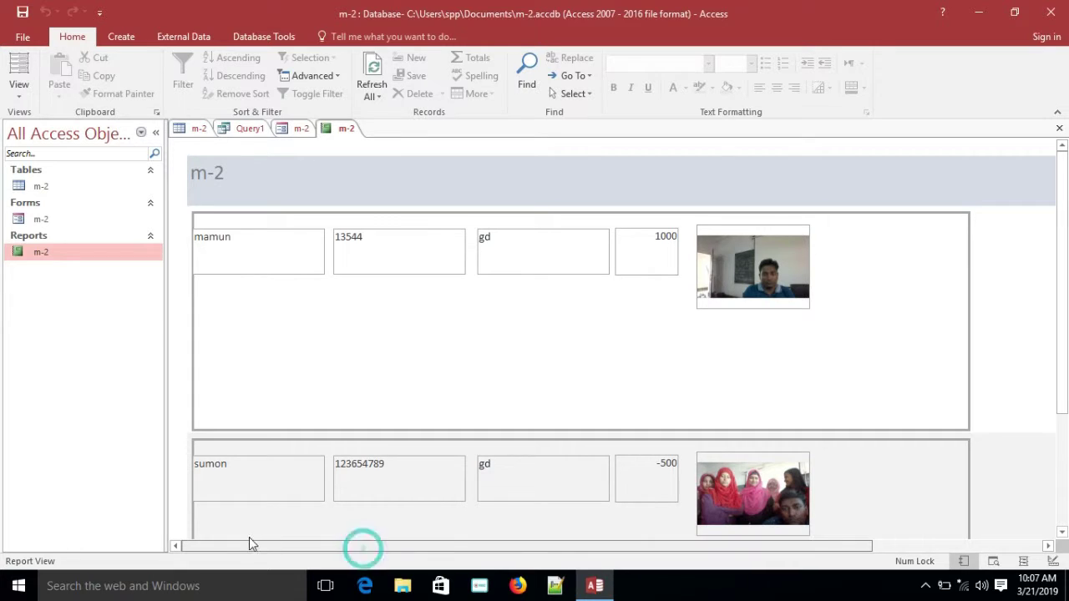
click(251, 248)
click(409, 264)
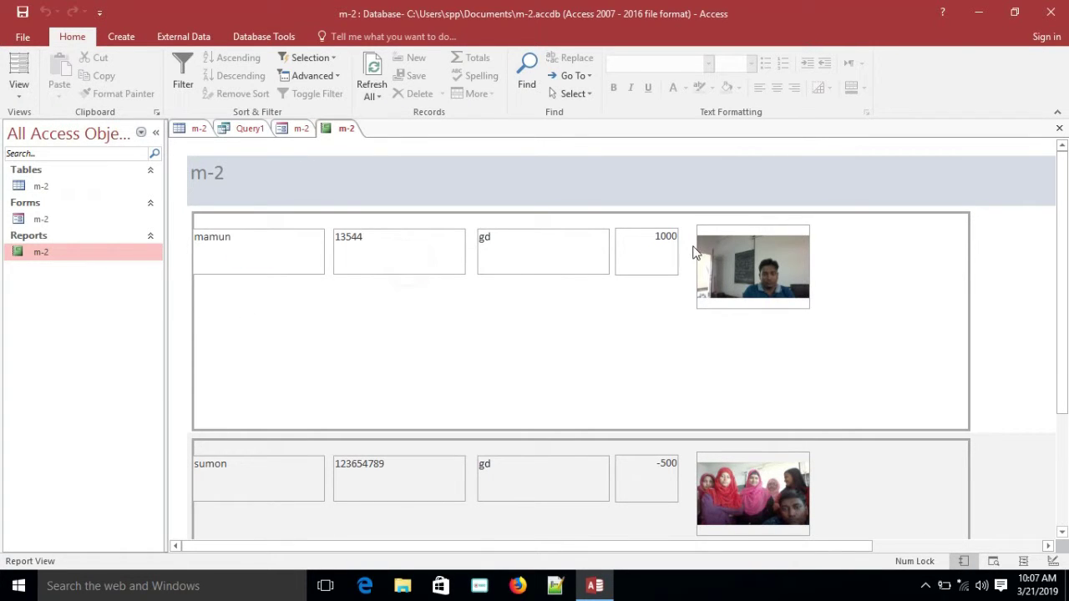